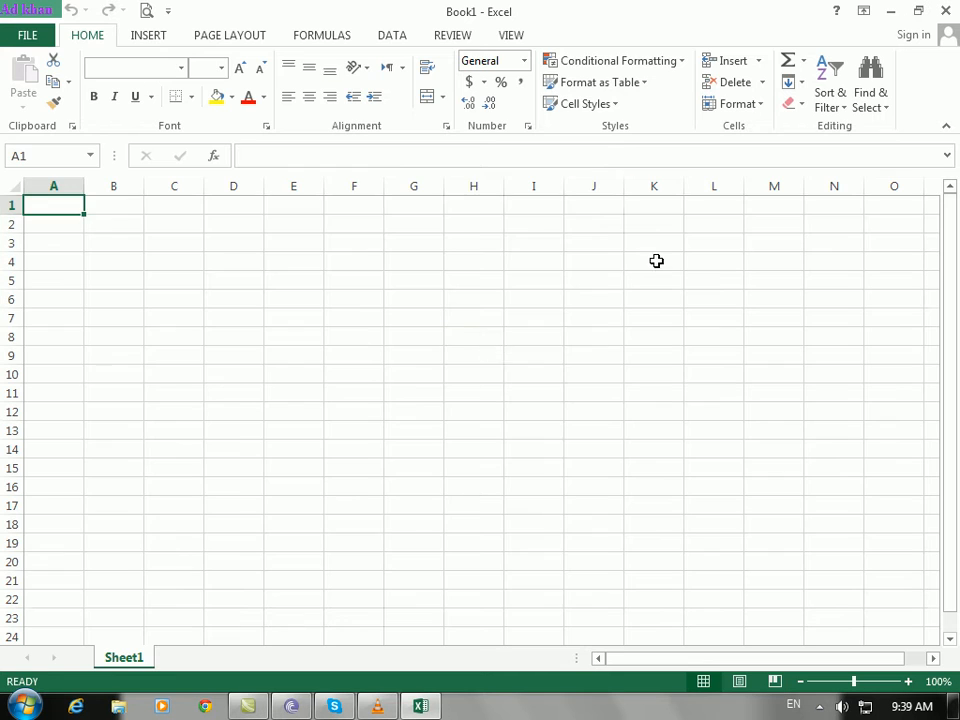
Step: Switch to the REVIEW tab and select cell B2 on the empty Sheet1
click(447, 36)
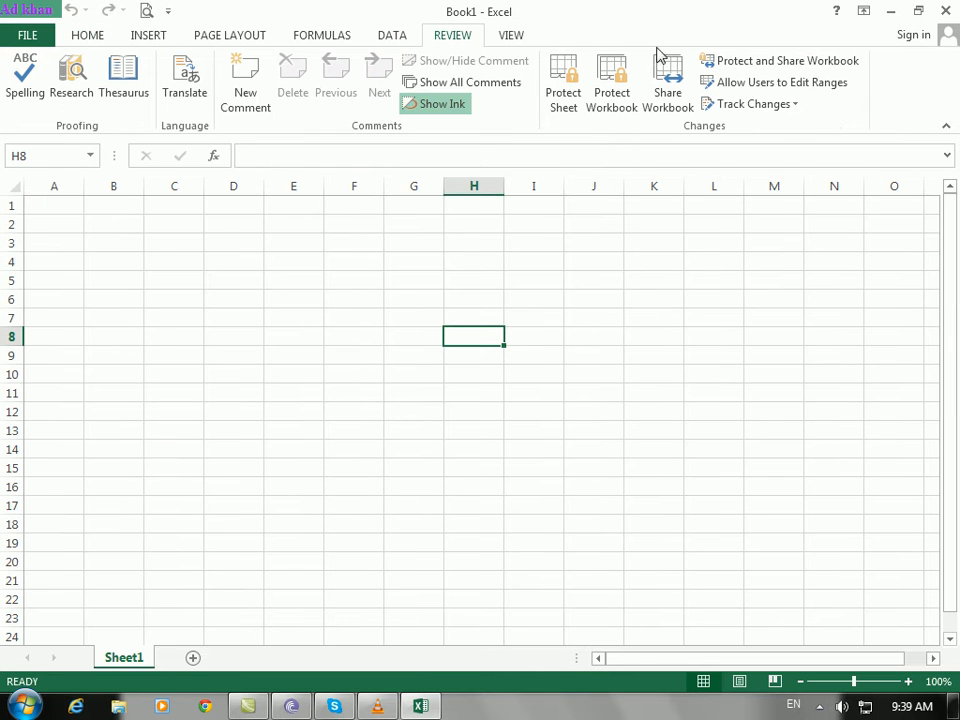
click(620, 258)
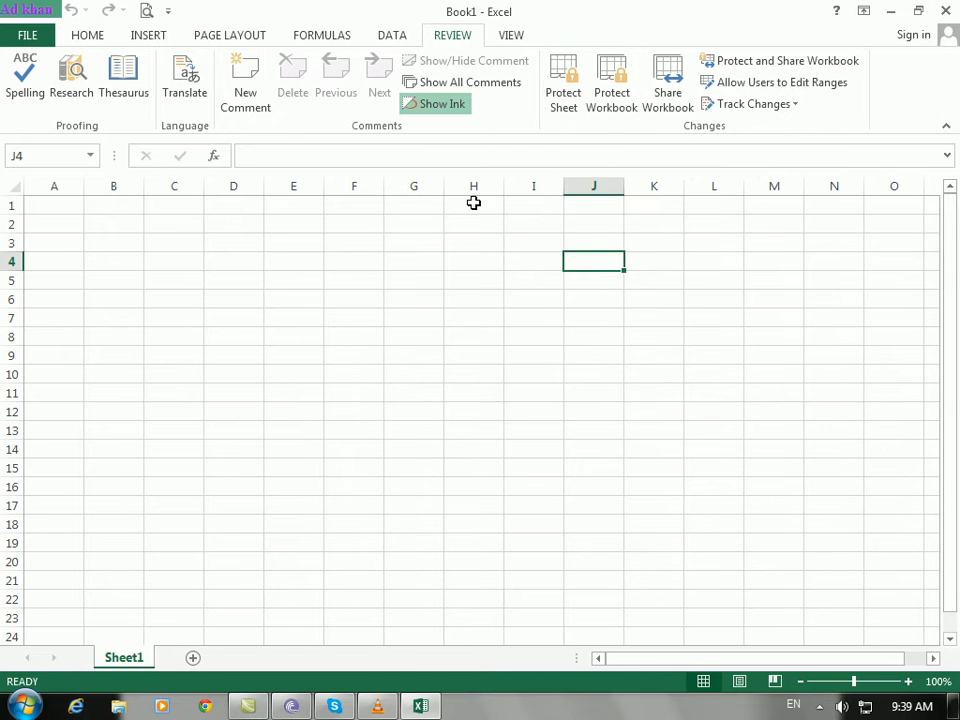
click(234, 353)
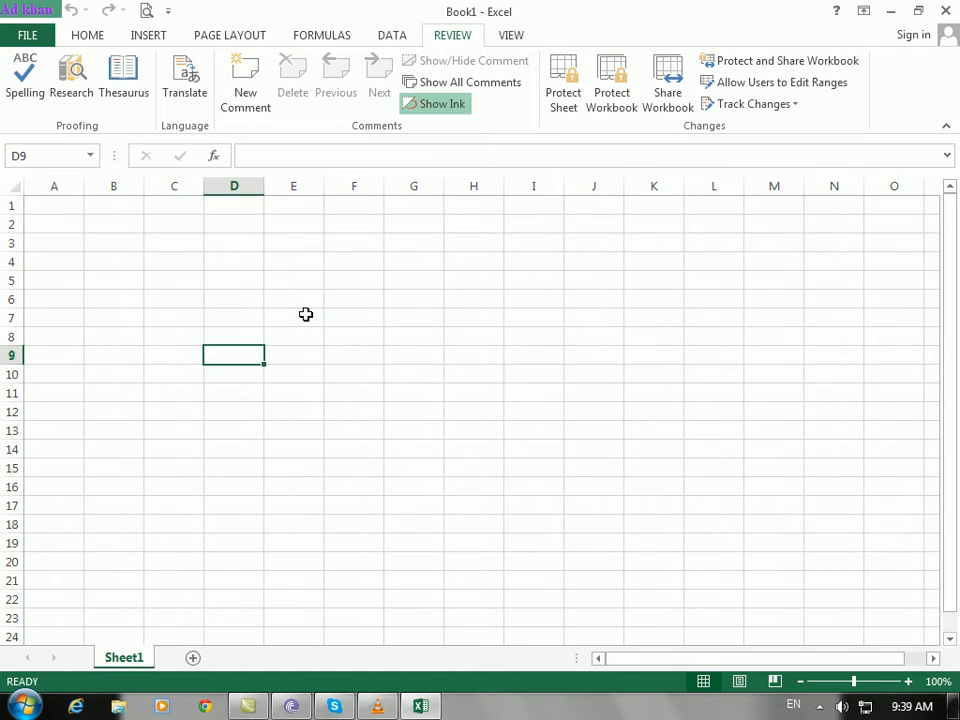
scroll(305, 314, up, 3)
click(194, 248)
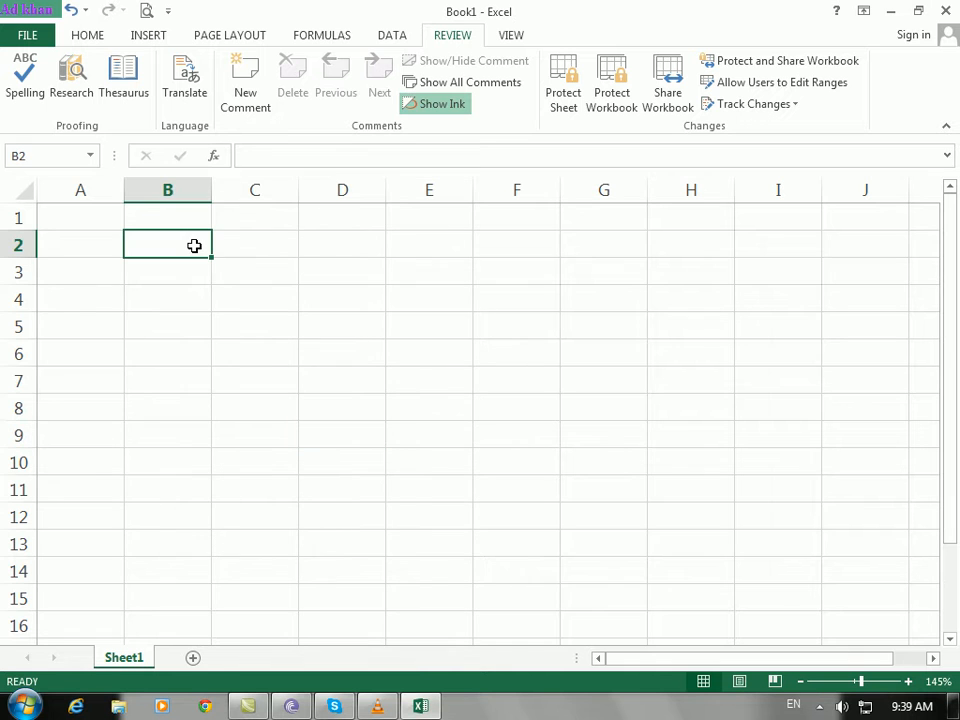
Step: Enter the headers name, job and salary across B2:D2
text(name)
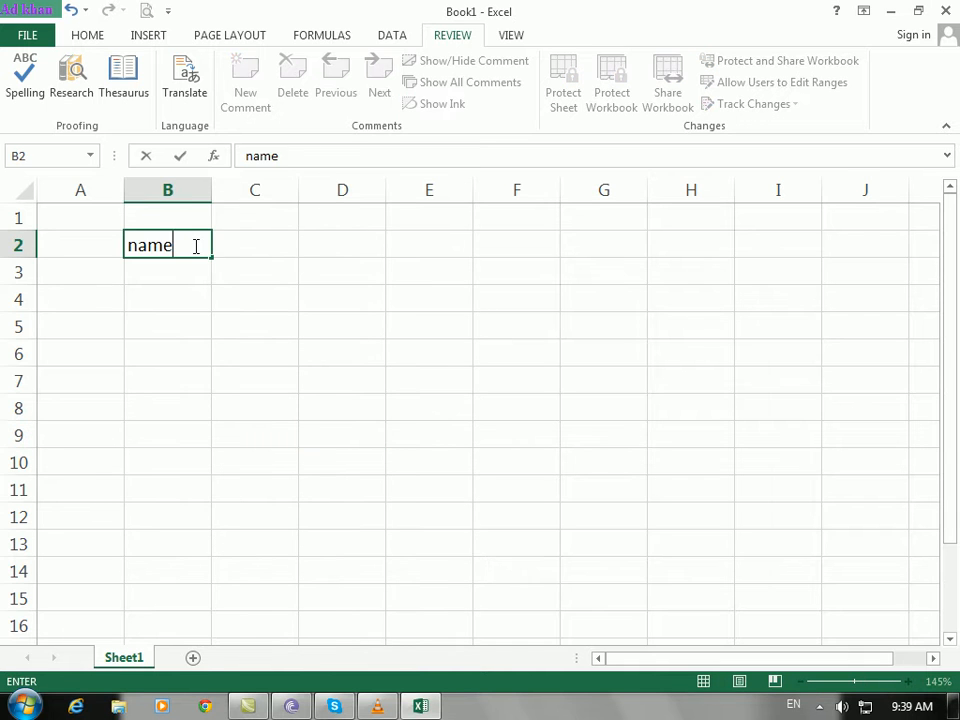
key(Tab)
text(job)
key(Tab)
text(salary)
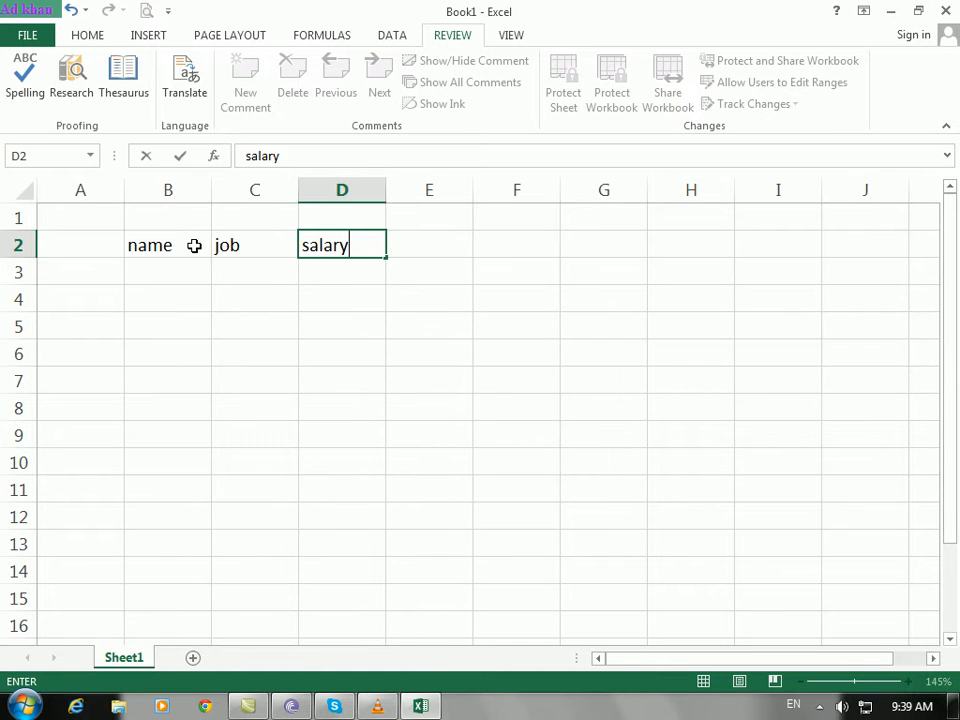
key(Return)
Step: Fill every cell of B3:D11 with the placeholder entry 'job'
drag(167, 271, 369, 478)
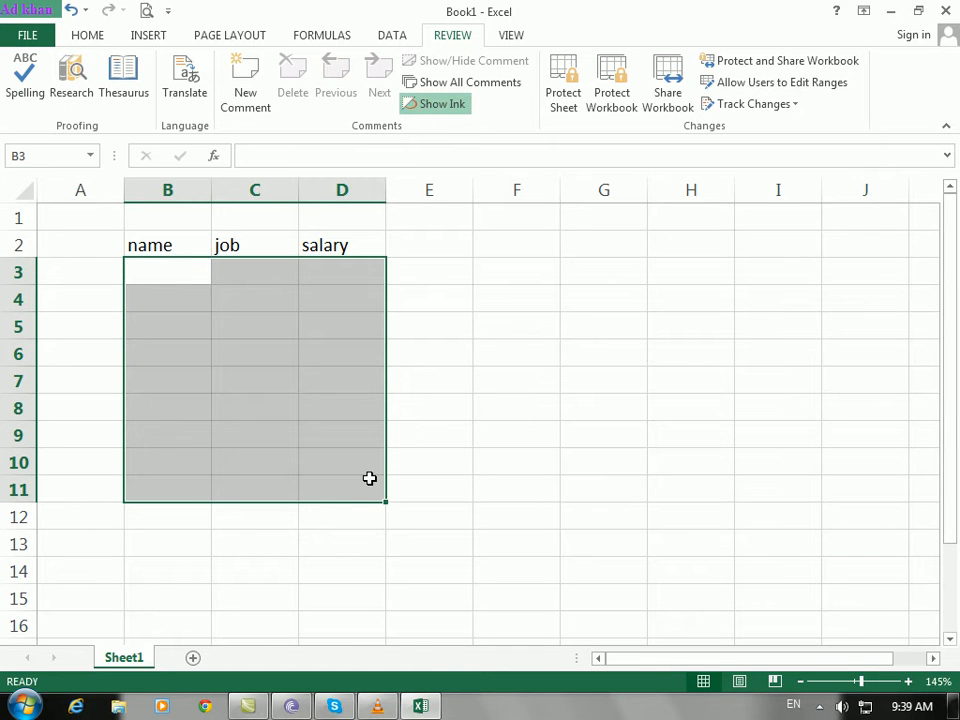
text(jobs)
key(ctrl+Return)
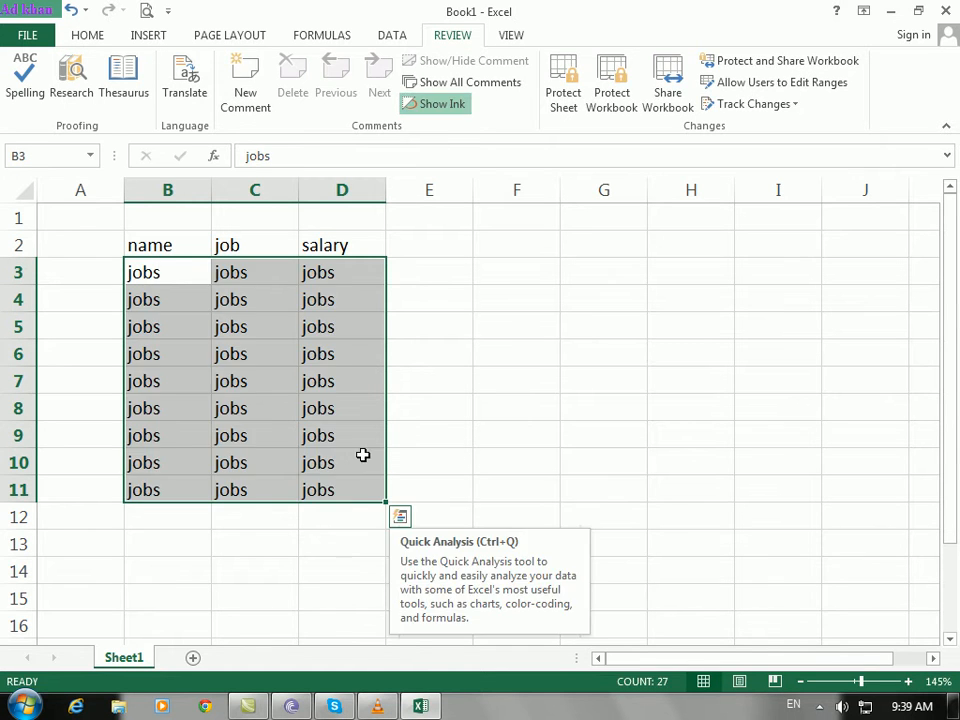
drag(166, 249, 343, 251)
Step: Give header row B2:D2 a yellow fill and apply All Borders to B3:D11
click(99, 36)
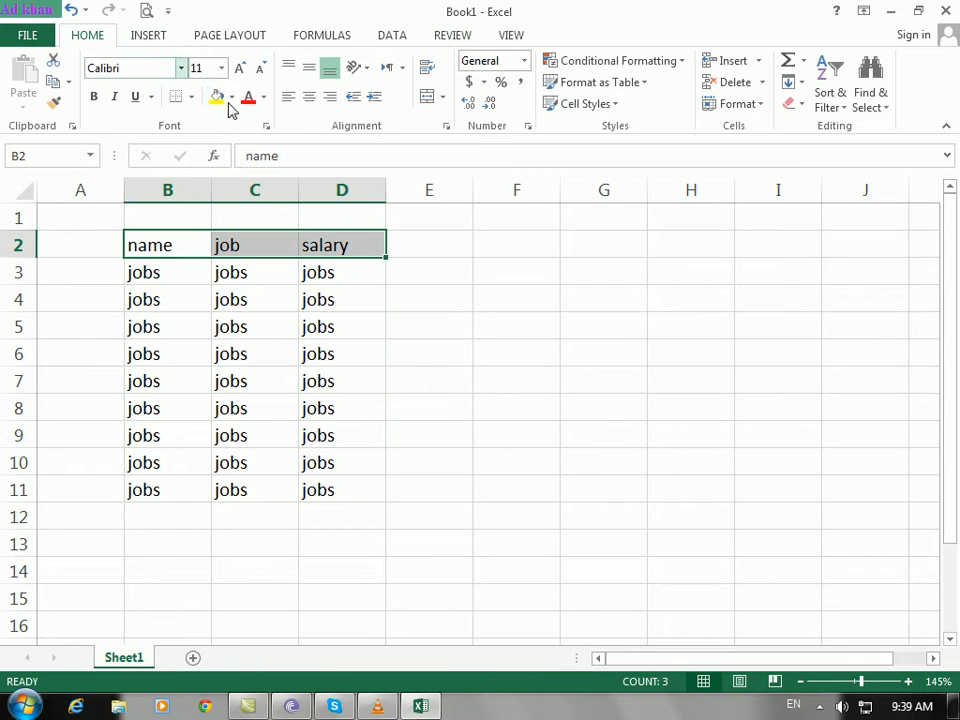
click(217, 97)
drag(171, 276, 347, 491)
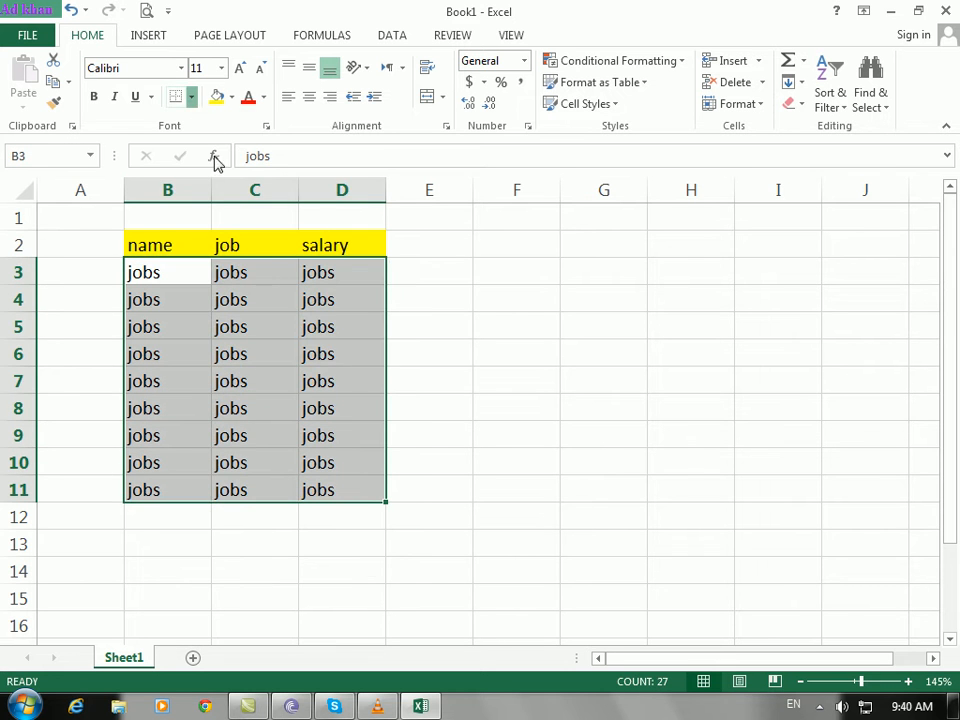
click(191, 97)
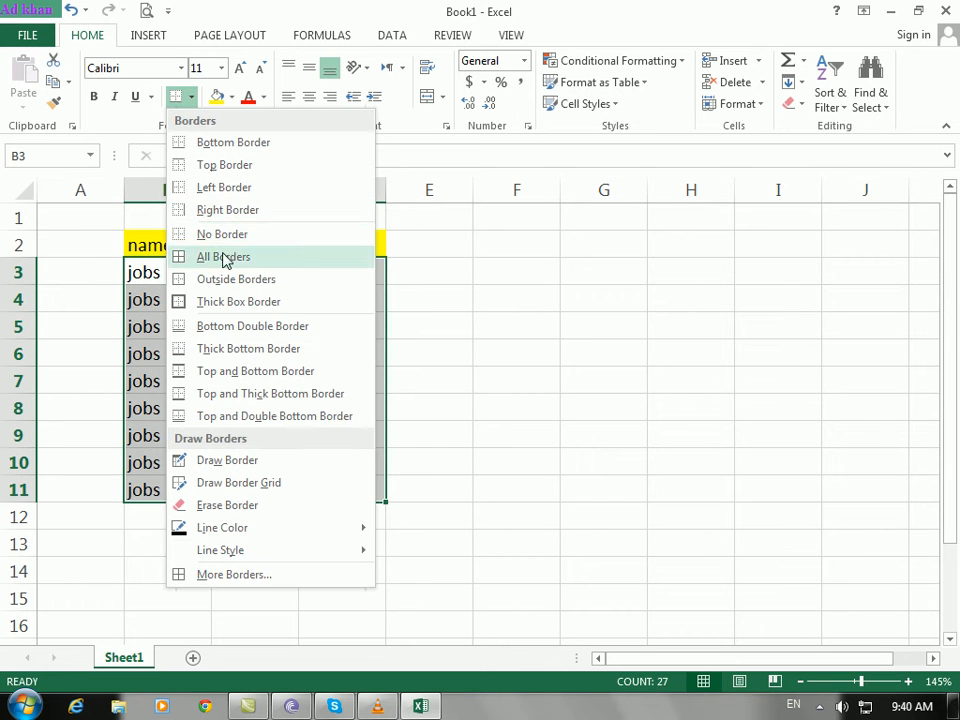
click(224, 257)
Step: Select the whole table B2:D11 and check that every cell is bordered
click(206, 296)
key(Up)
key(Up)
drag(195, 248, 371, 486)
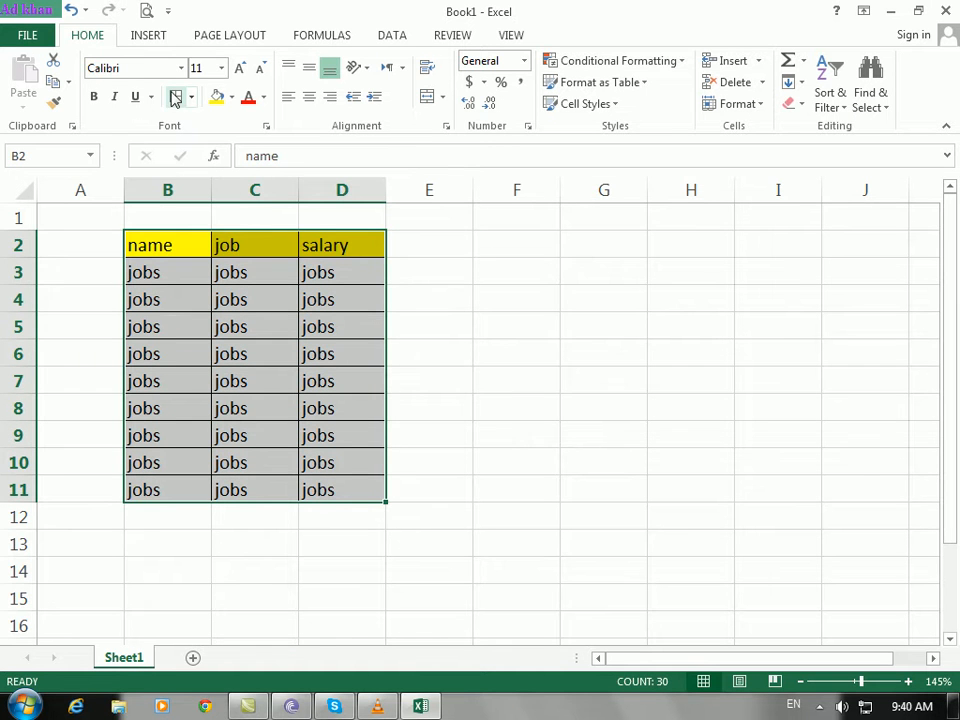
click(268, 300)
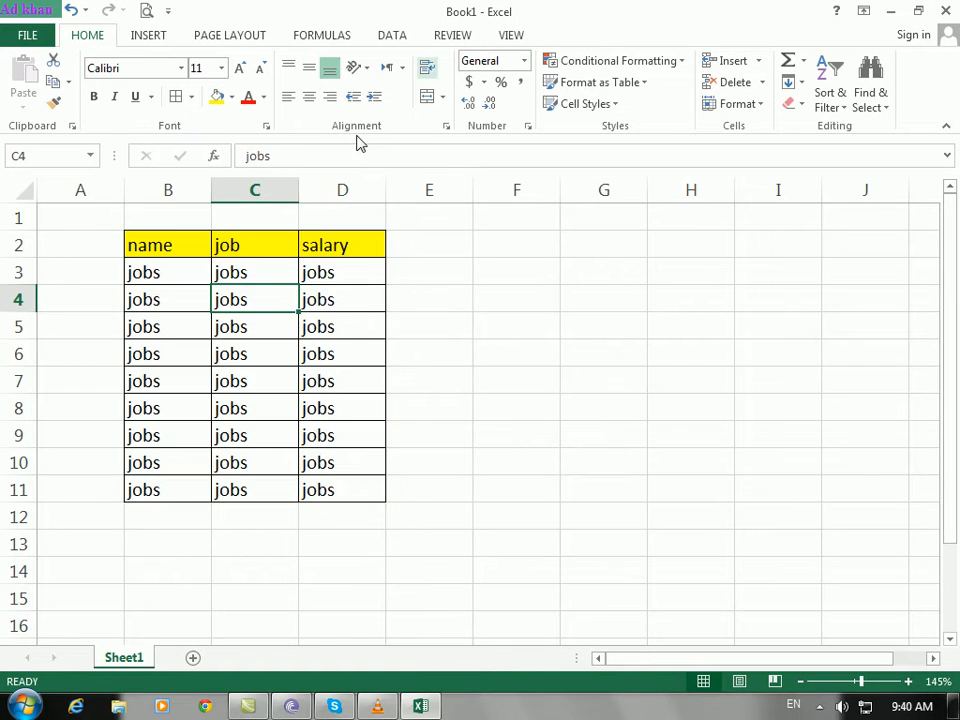
click(480, 270)
click(293, 330)
click(455, 38)
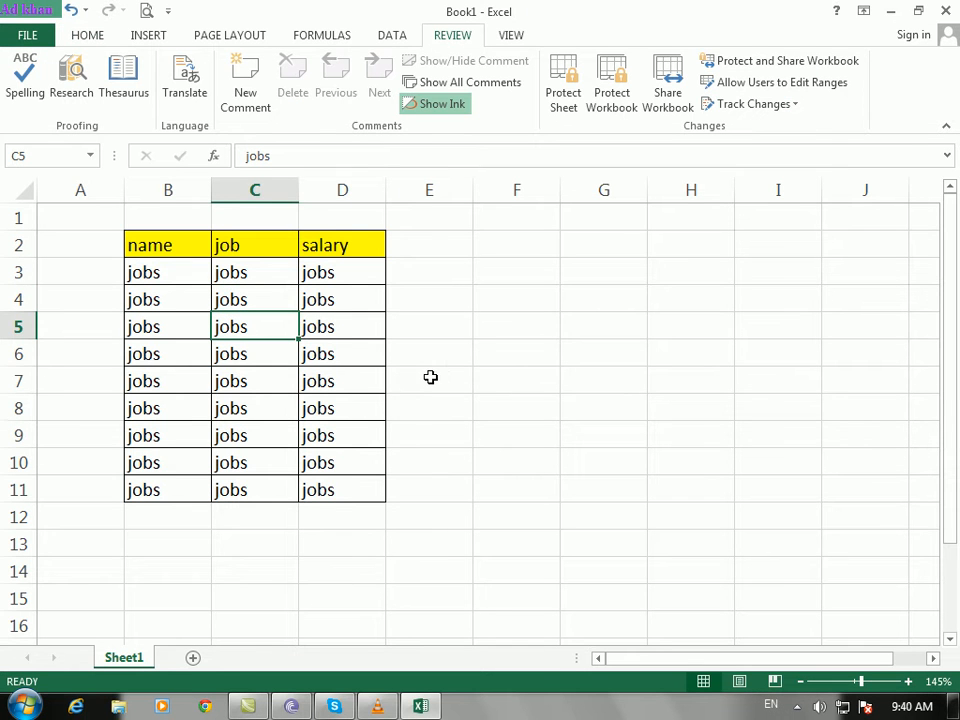
Step: Select cells F7, H8, D5, C3, E6, C5 and F5 on the still-unprotected sheet
click(494, 388)
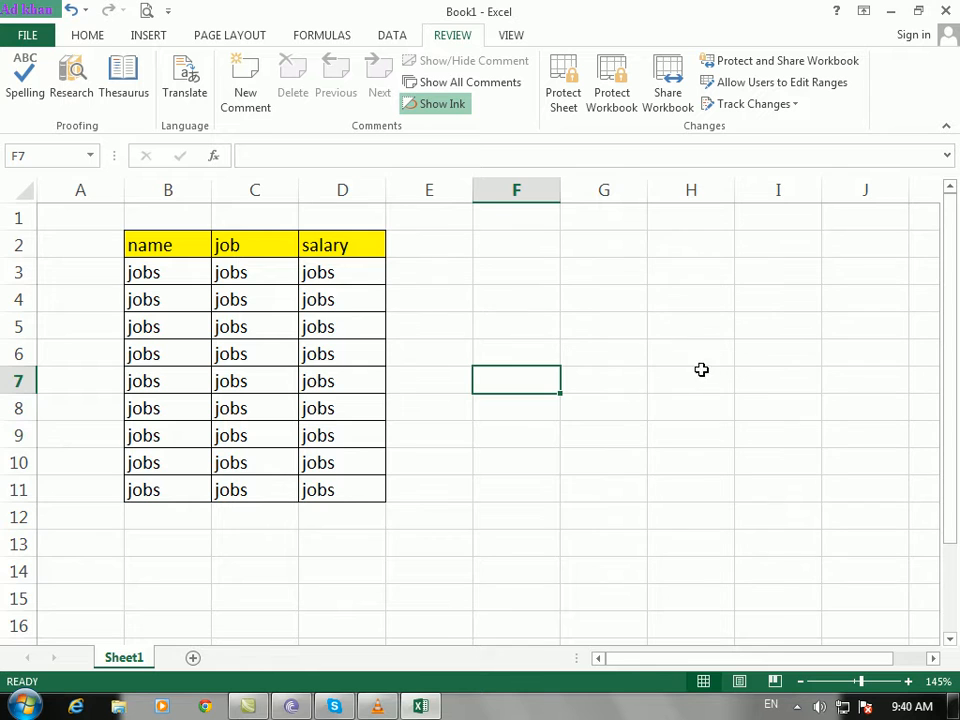
click(660, 410)
click(335, 322)
click(262, 278)
click(468, 349)
click(272, 330)
click(499, 317)
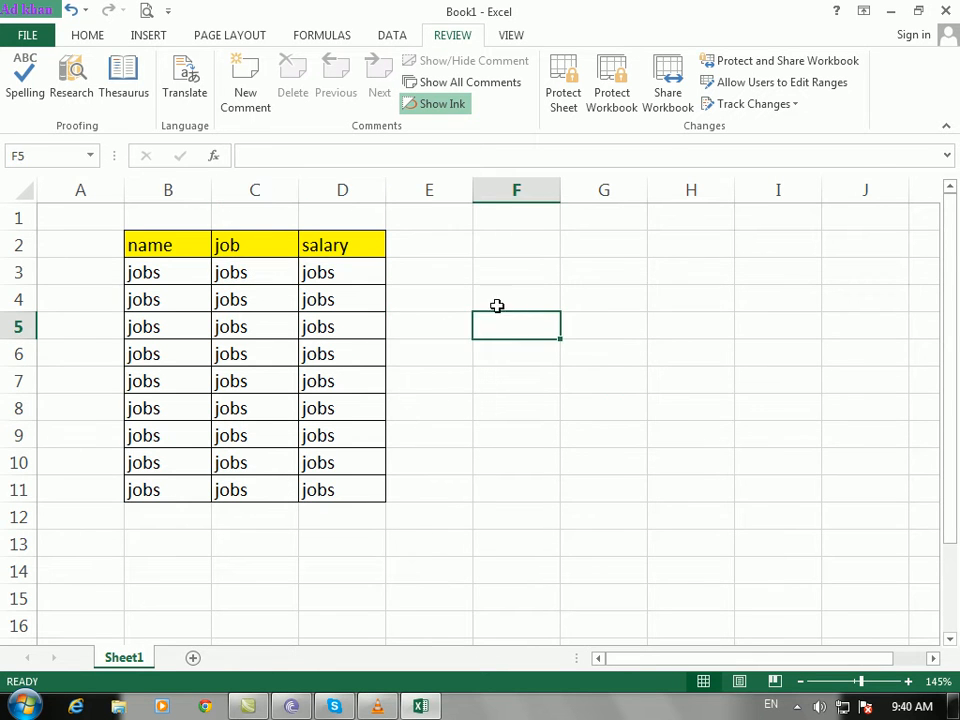
Step: Protect Sheet1 with a password, confirming it, then select E8
click(562, 96)
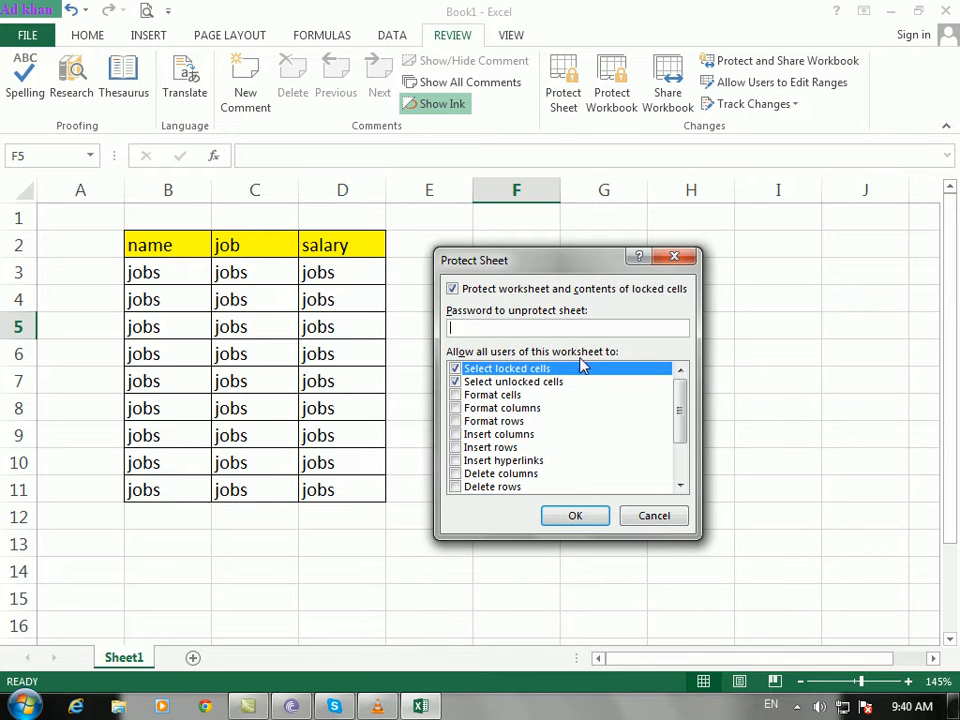
text(1)
click(568, 523)
text(11)
click(598, 459)
click(427, 409)
Step: Try typing into cell E8 and dismiss the protected-sheet warning
key(j)
click(470, 403)
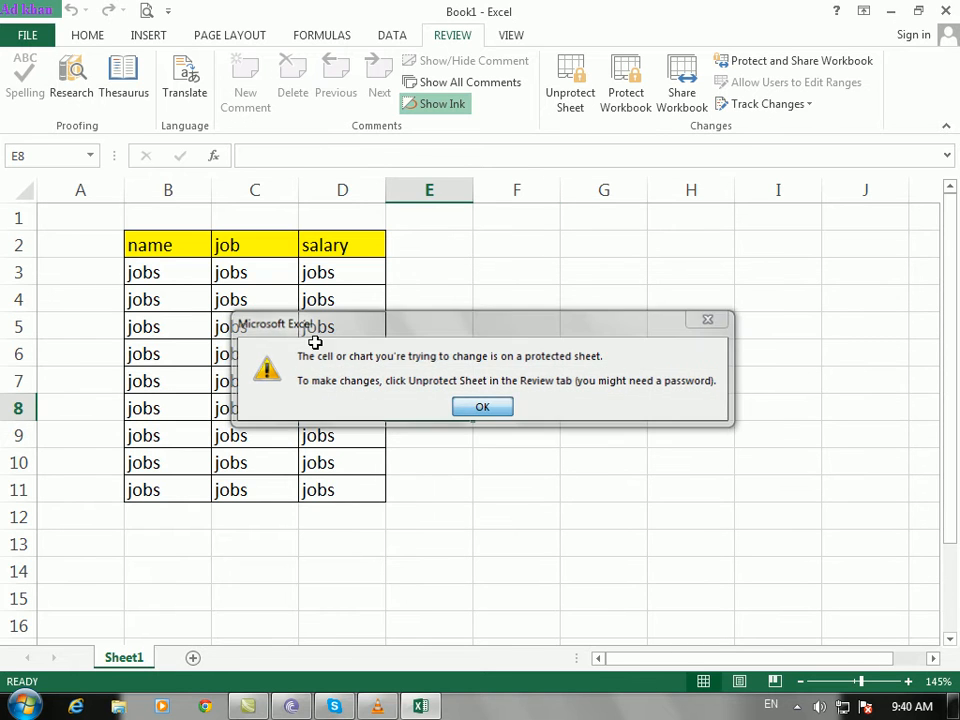
click(231, 300)
click(90, 35)
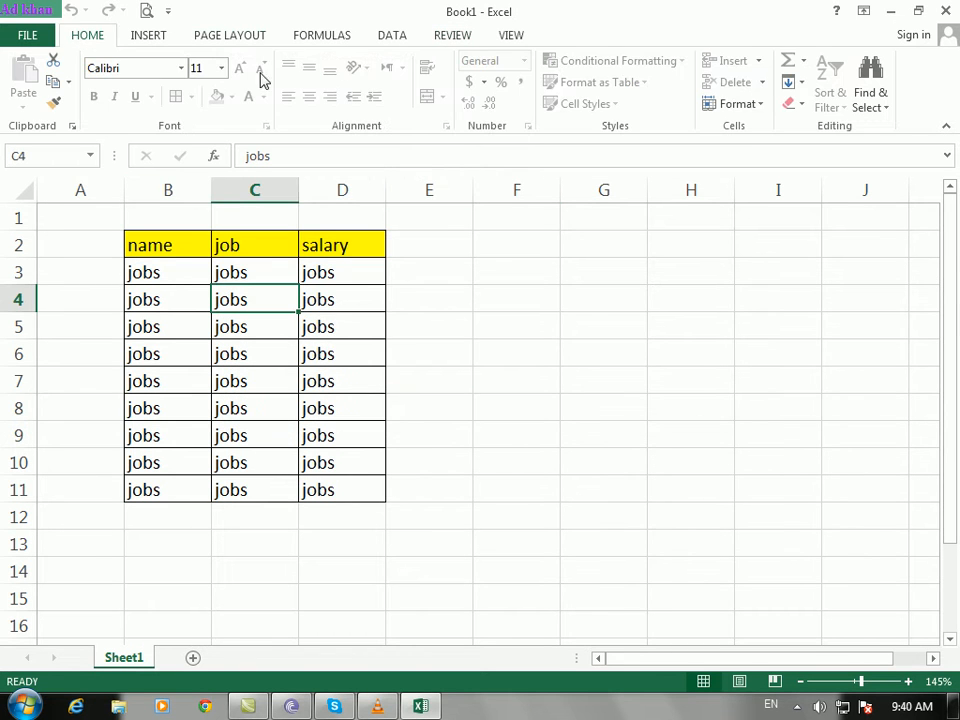
click(521, 300)
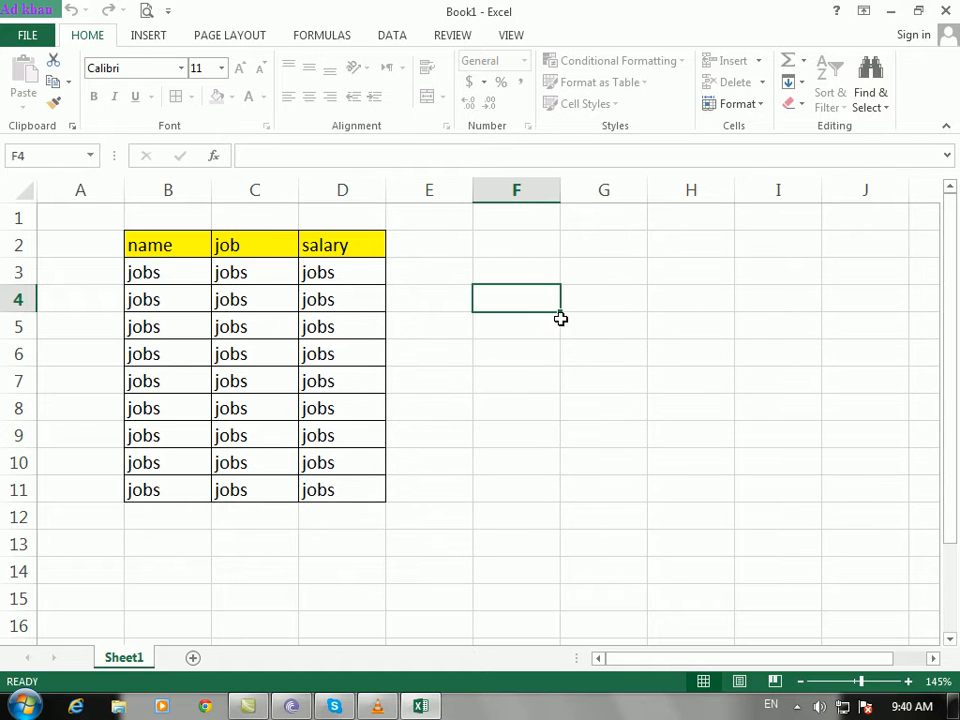
click(286, 381)
click(519, 407)
Step: Try deleting D10:F10 and dismiss the protected-sheet warning again
drag(384, 462, 543, 452)
key(Delete)
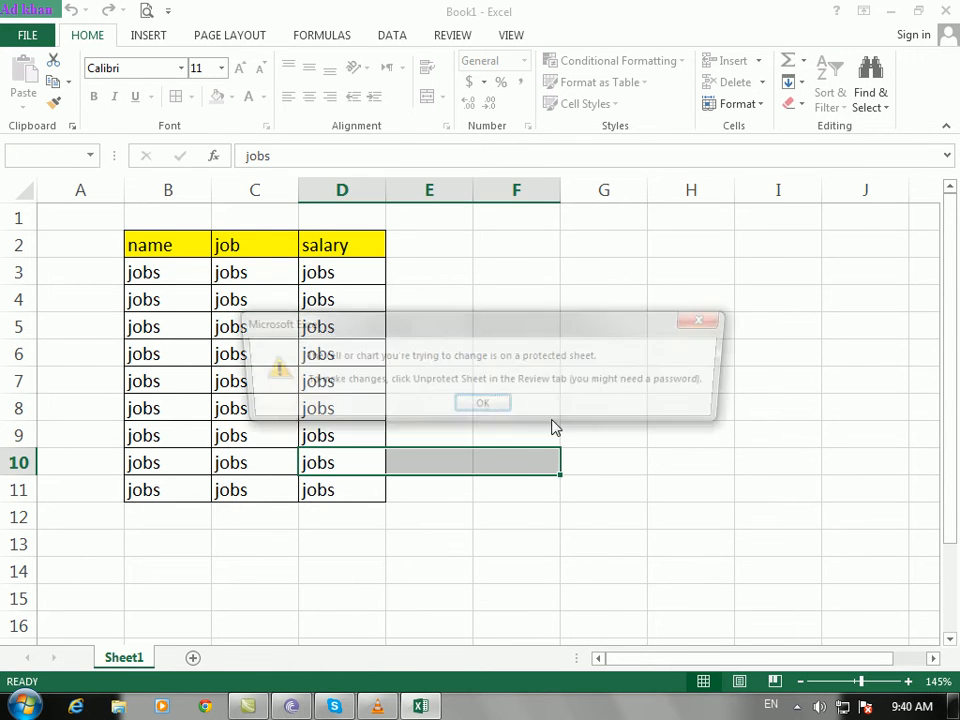
click(478, 405)
click(501, 371)
click(349, 327)
click(504, 378)
click(454, 36)
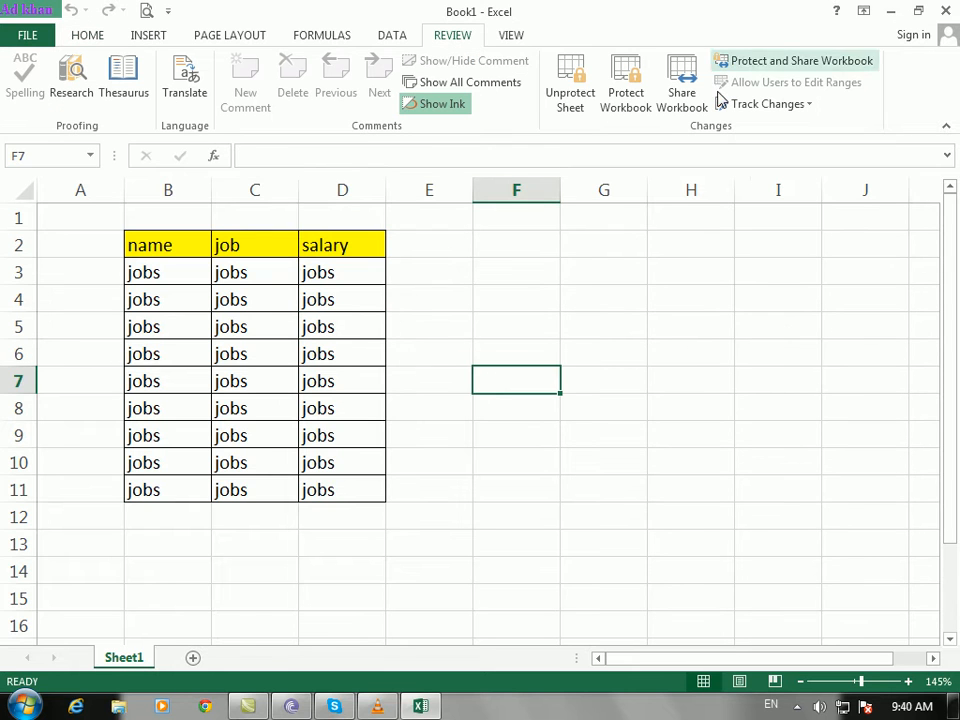
Step: Unprotect the sheet with its password, test-type 's' in H5, then delete it
click(568, 92)
text(12)
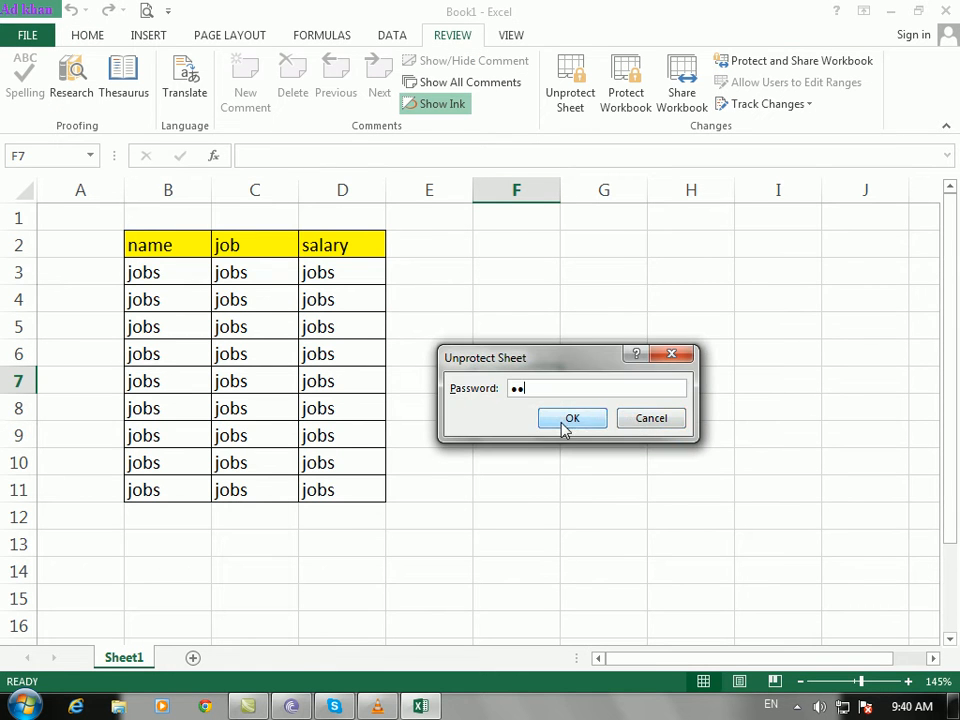
click(571, 418)
click(336, 379)
click(651, 330)
text(s)
click(529, 491)
click(679, 326)
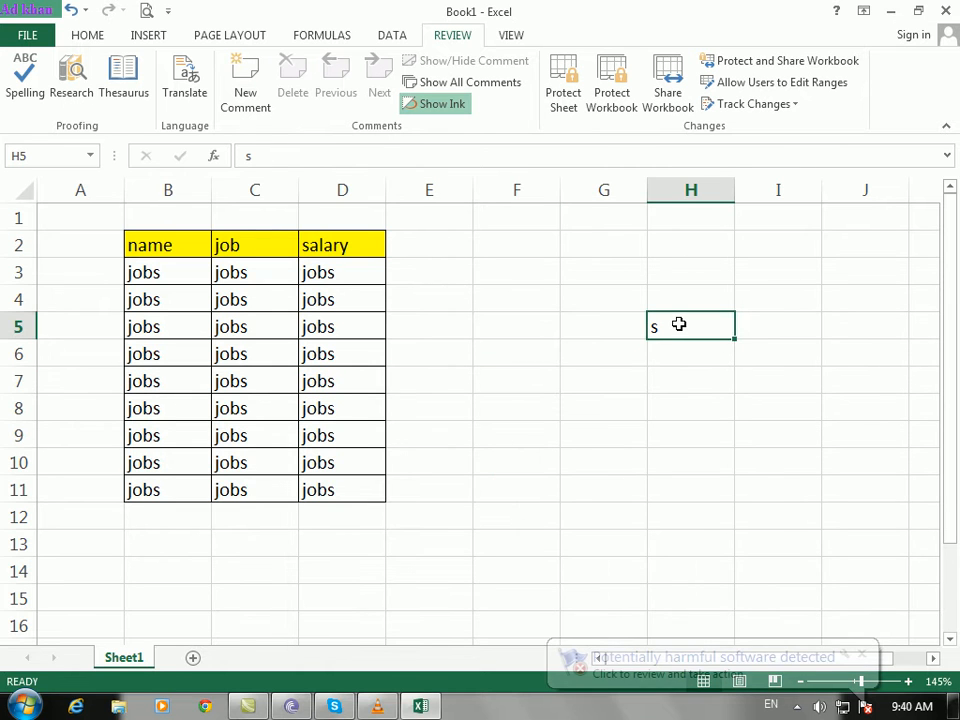
key(Delete)
Step: Open the Protect Sheet dialog, dismissing an unrelated download manager warning
click(527, 346)
click(365, 333)
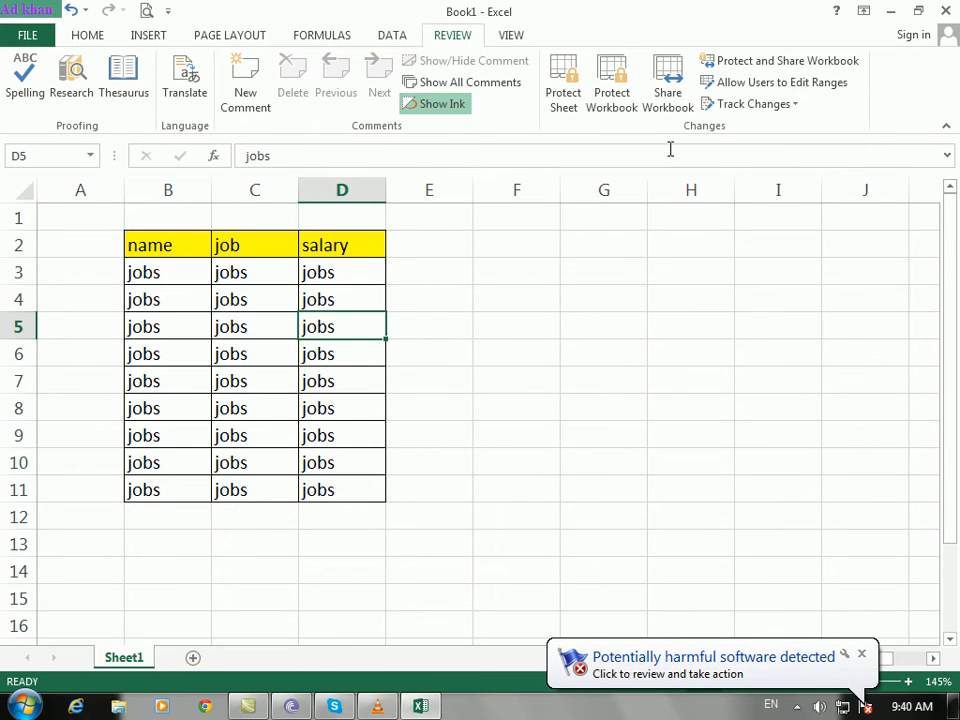
click(563, 92)
click(650, 432)
drag(518, 268, 524, 223)
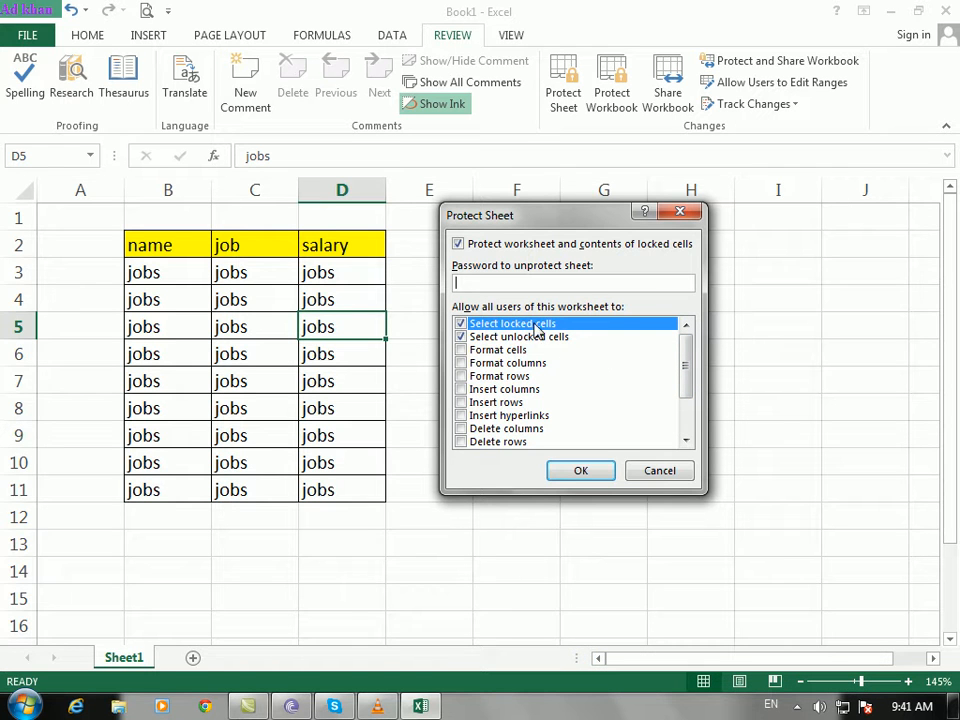
Step: Protect the sheet again with a password and confirm it
text(2)
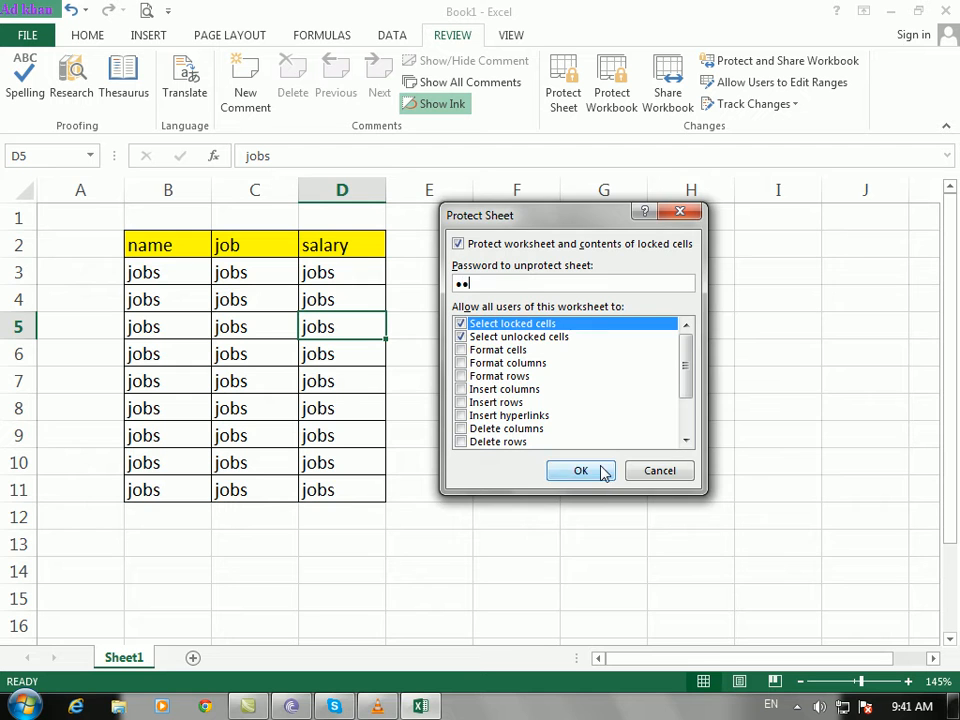
click(603, 469)
text(12)
click(588, 461)
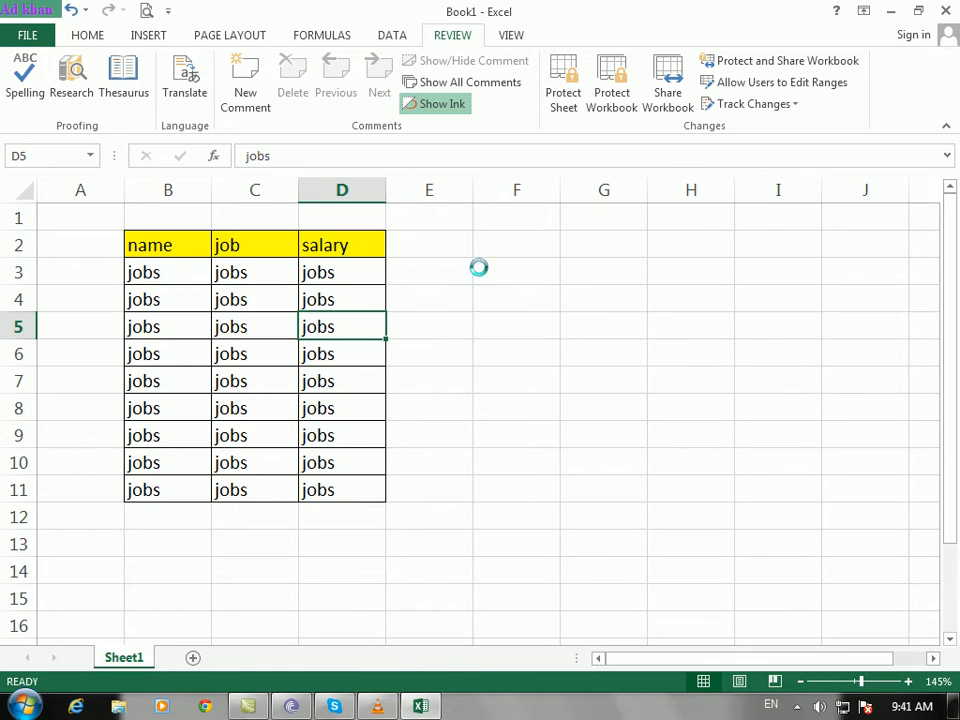
Step: Try editing cell D6 and dismiss the protected-sheet warning
click(510, 401)
double_click(356, 362)
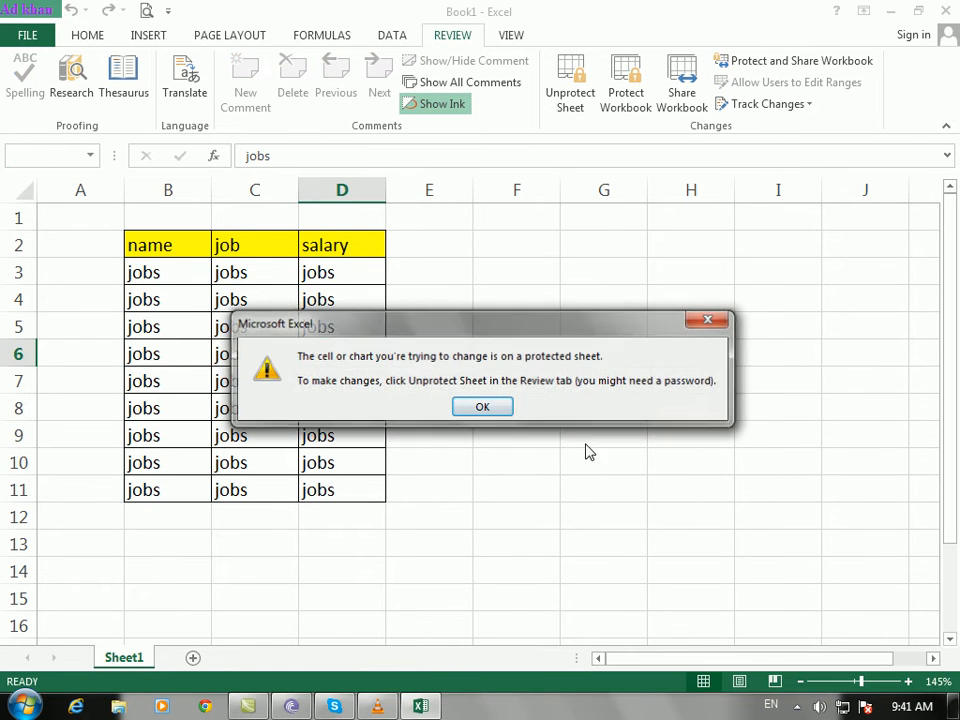
click(484, 409)
click(544, 330)
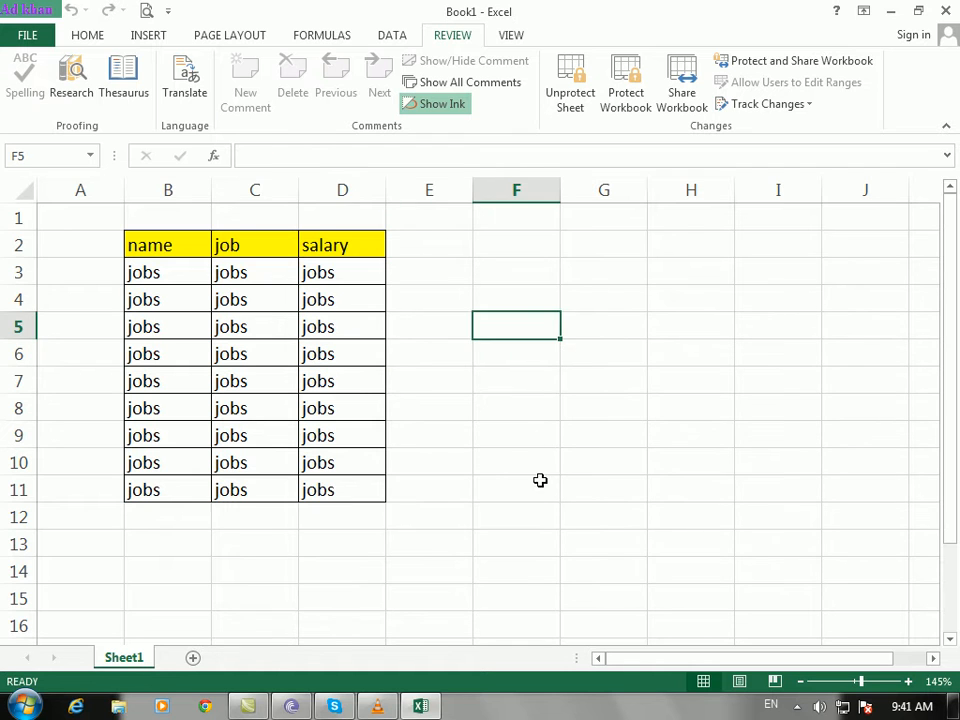
click(398, 524)
click(255, 540)
click(165, 517)
click(75, 381)
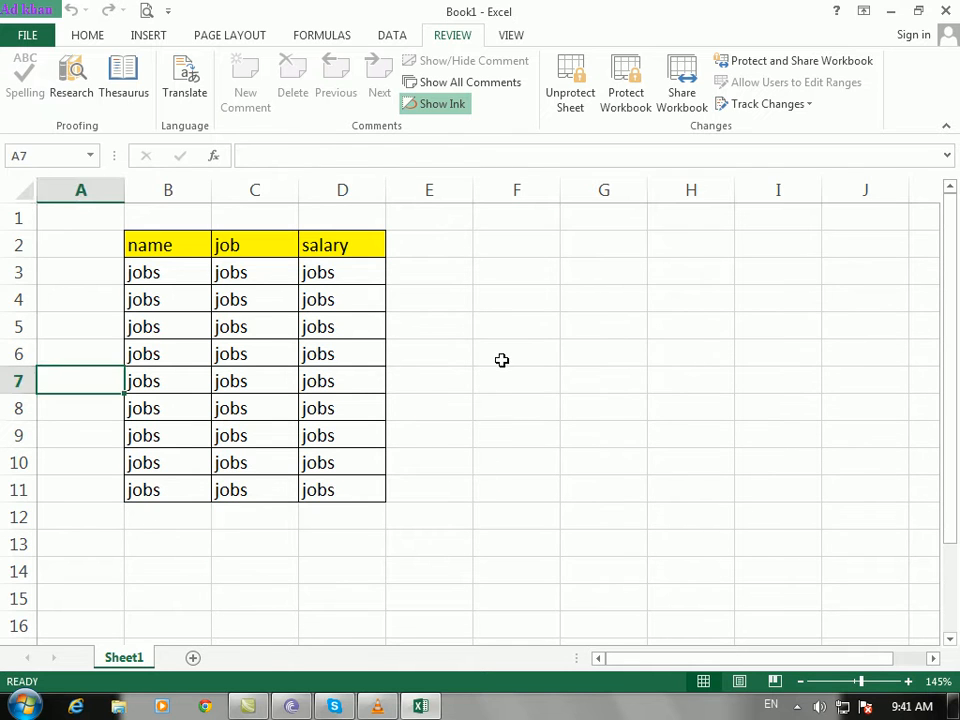
click(499, 360)
Step: Unprotect the sheet by entering its password
click(571, 112)
text(12)
click(579, 376)
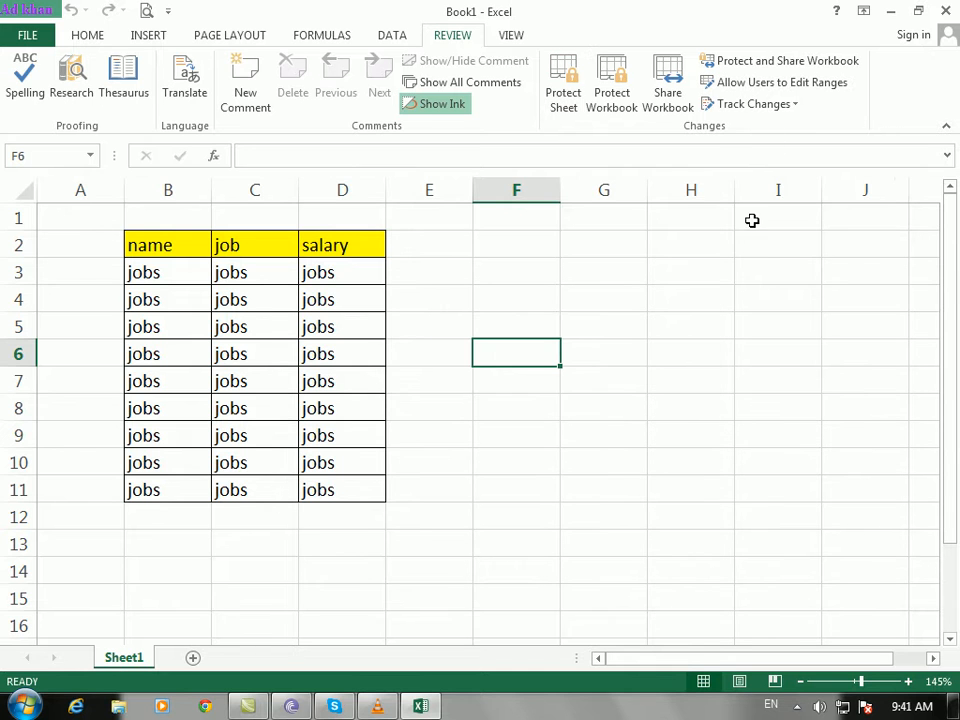
Step: Protect the sheet with a confirmed password, disallowing selection of locked cells
click(563, 95)
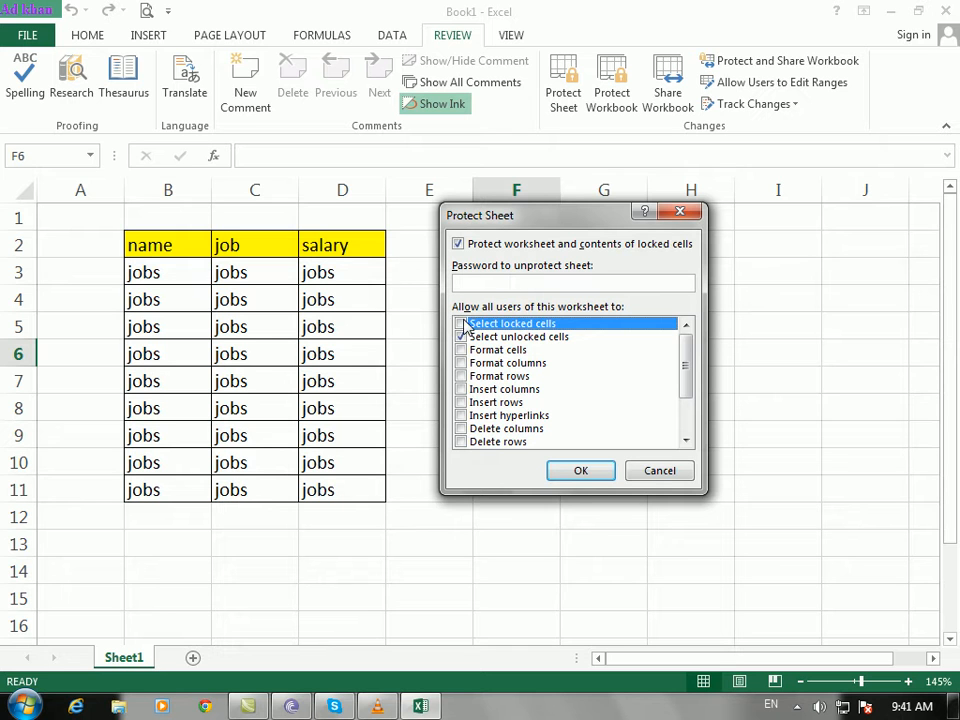
text(12)
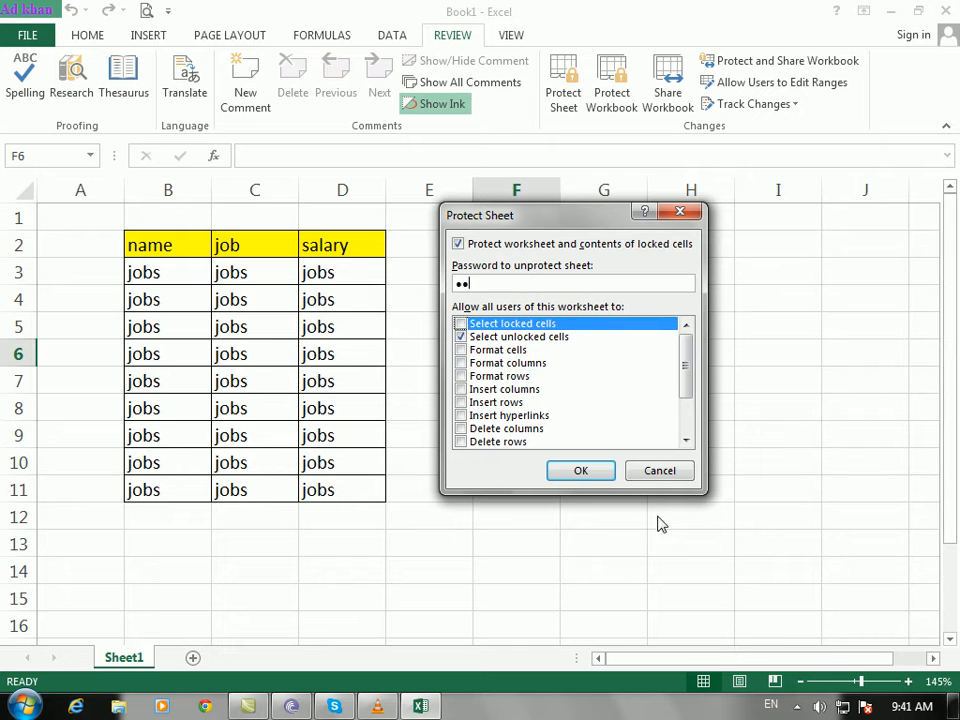
click(581, 470)
text(12)
click(619, 414)
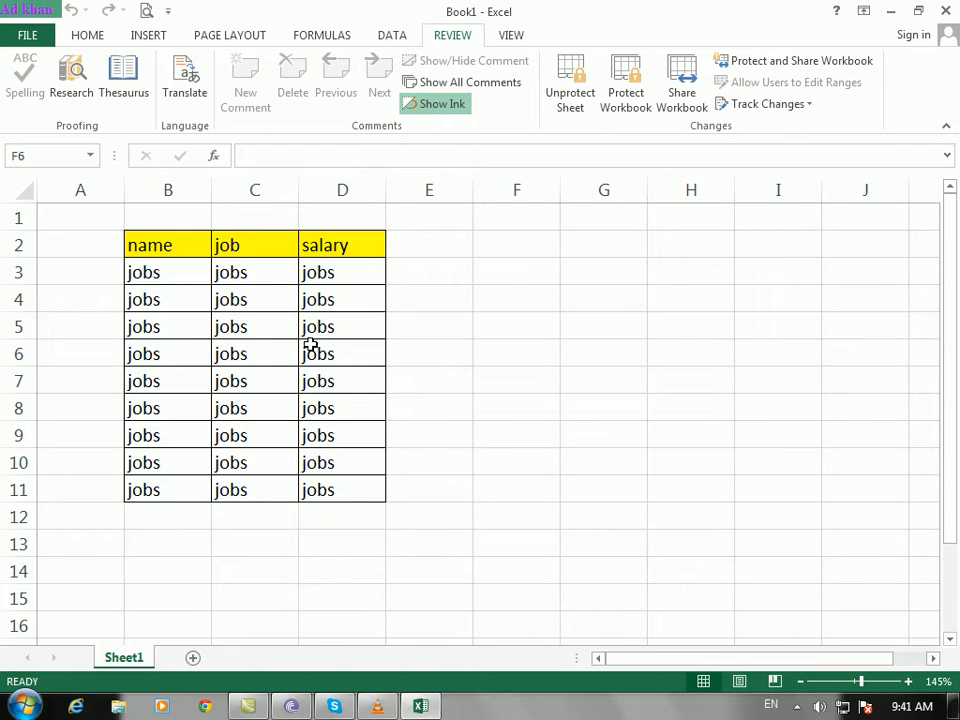
Step: Try moving C6's contents, dismiss the warning, and start unprotecting the sheet
drag(549, 343, 274, 316)
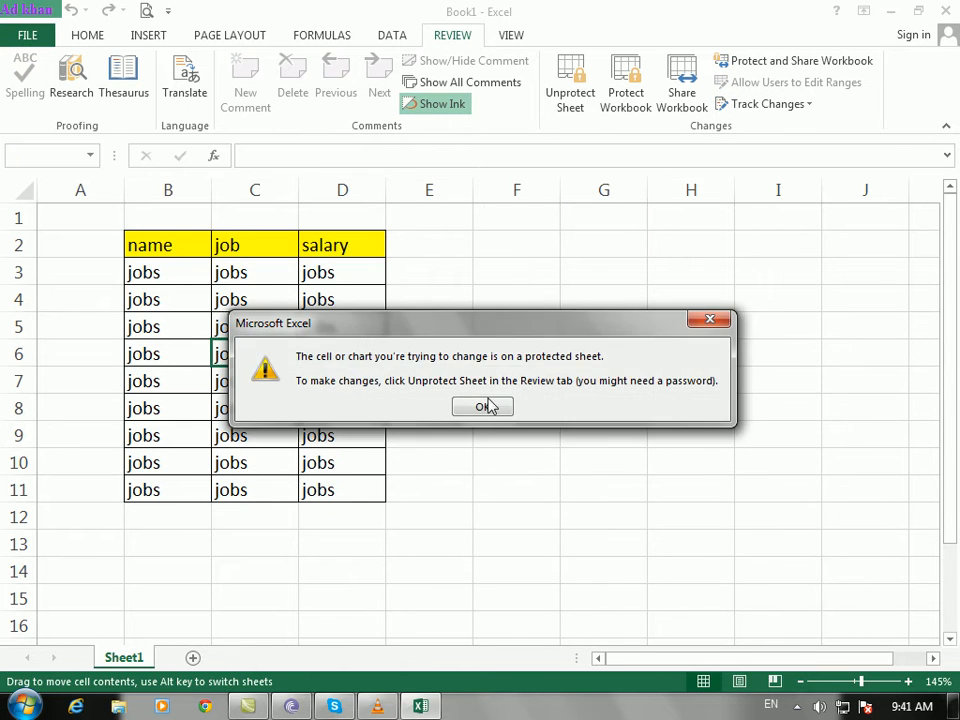
key(Return)
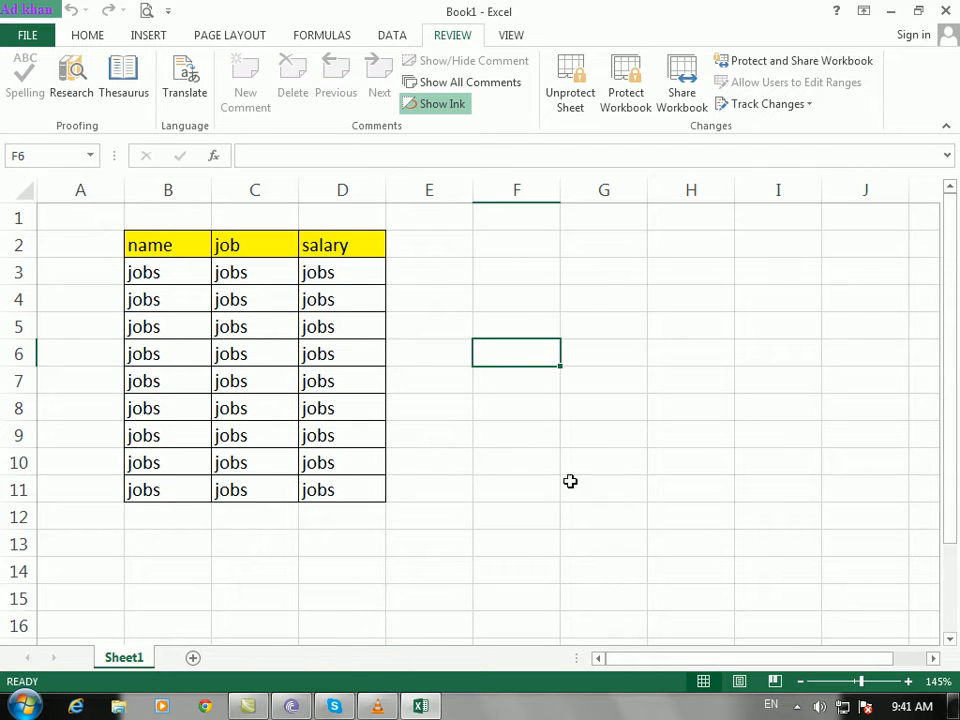
click(574, 105)
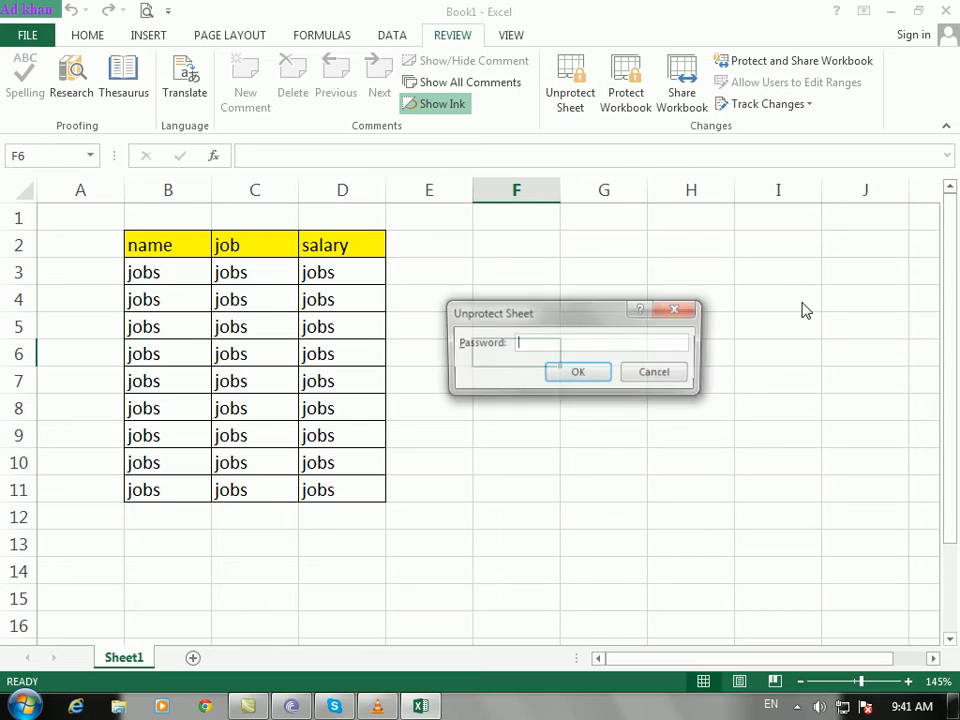
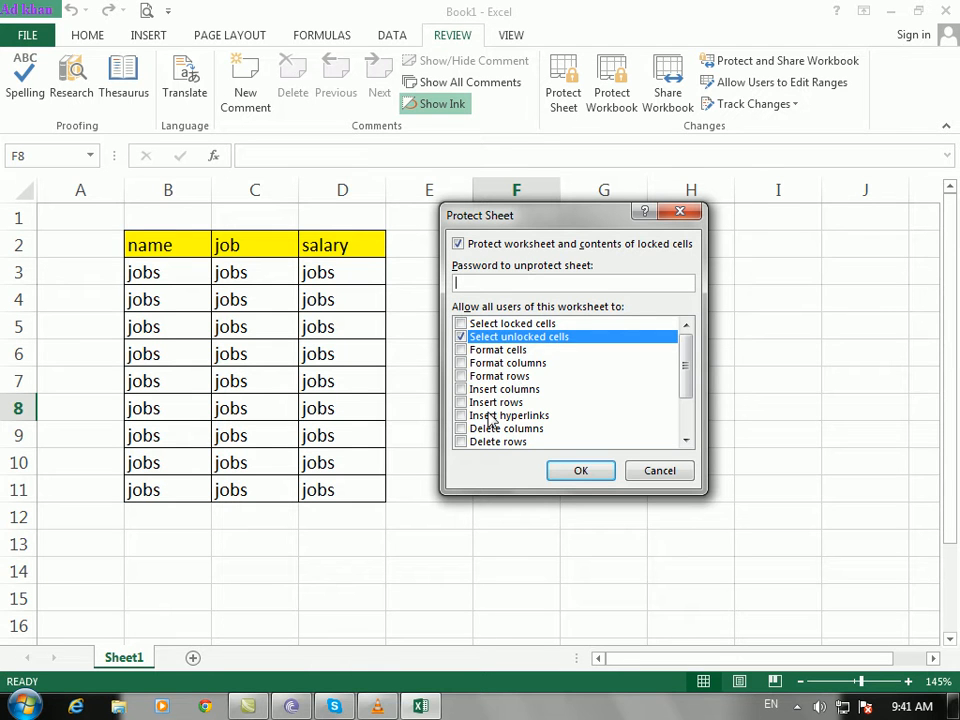
Step: Protect the sheet with a confirmed password, allowing Format cells, Format rows, Insert columns and Insert rows
drag(688, 370, 673, 345)
click(461, 351)
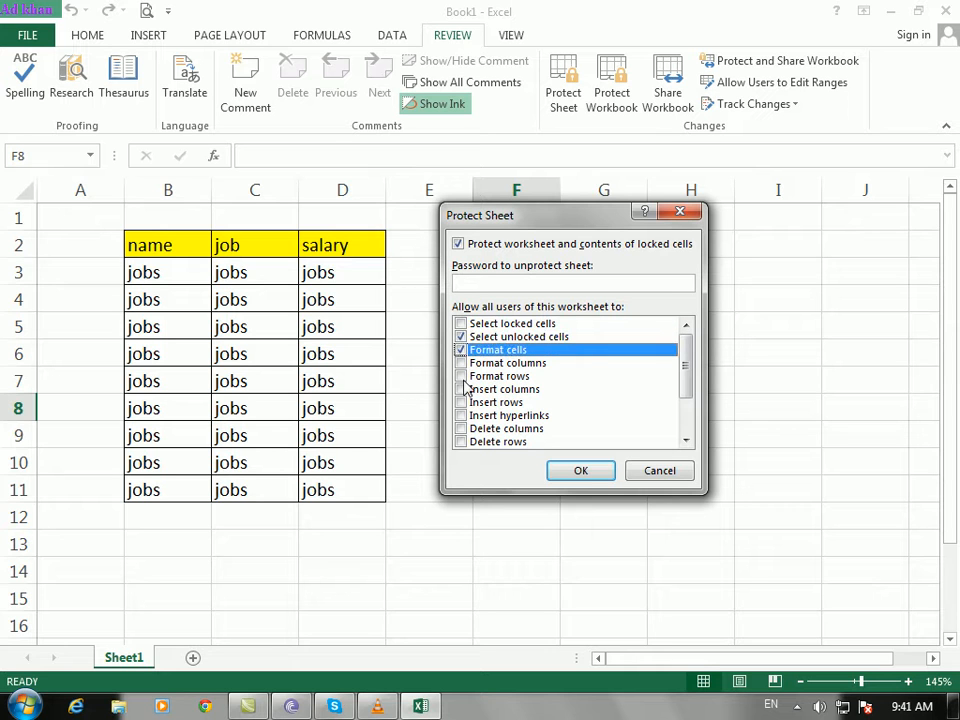
click(463, 379)
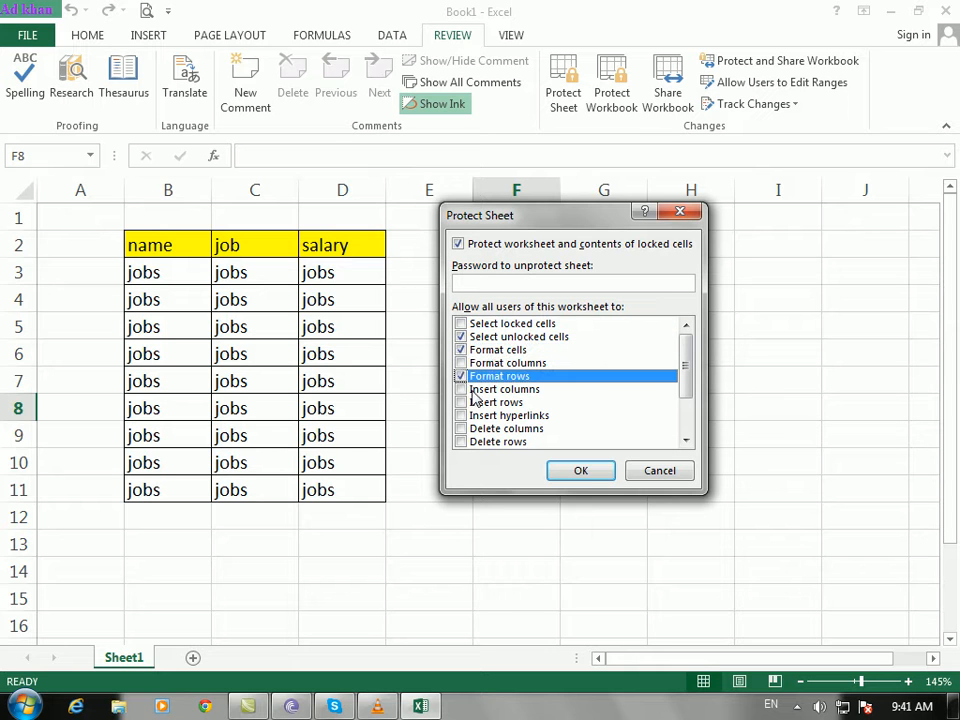
click(461, 389)
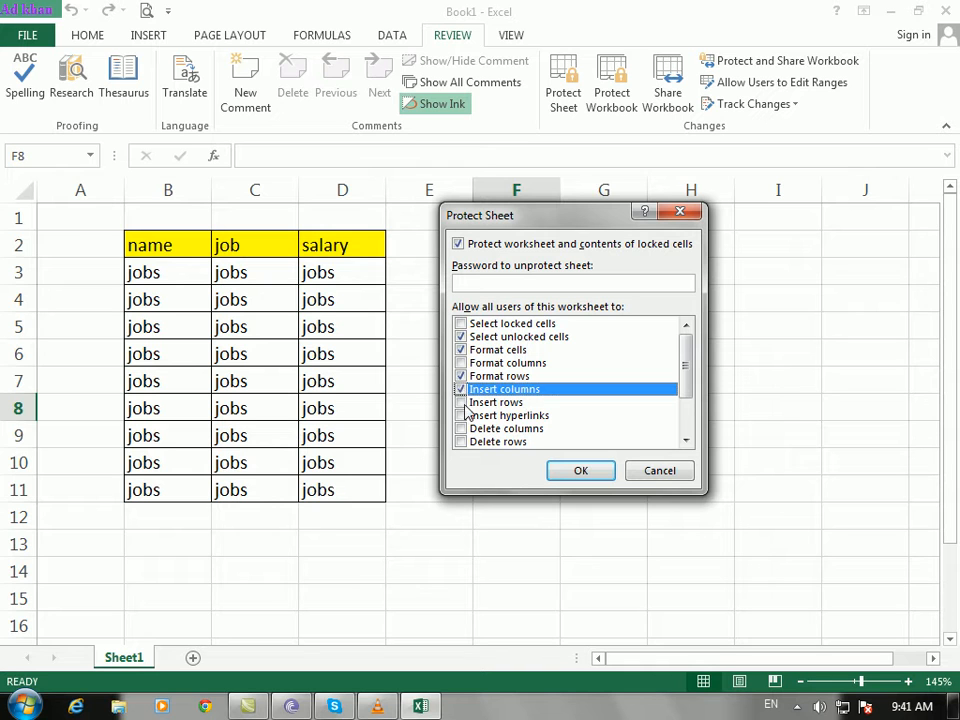
click(462, 402)
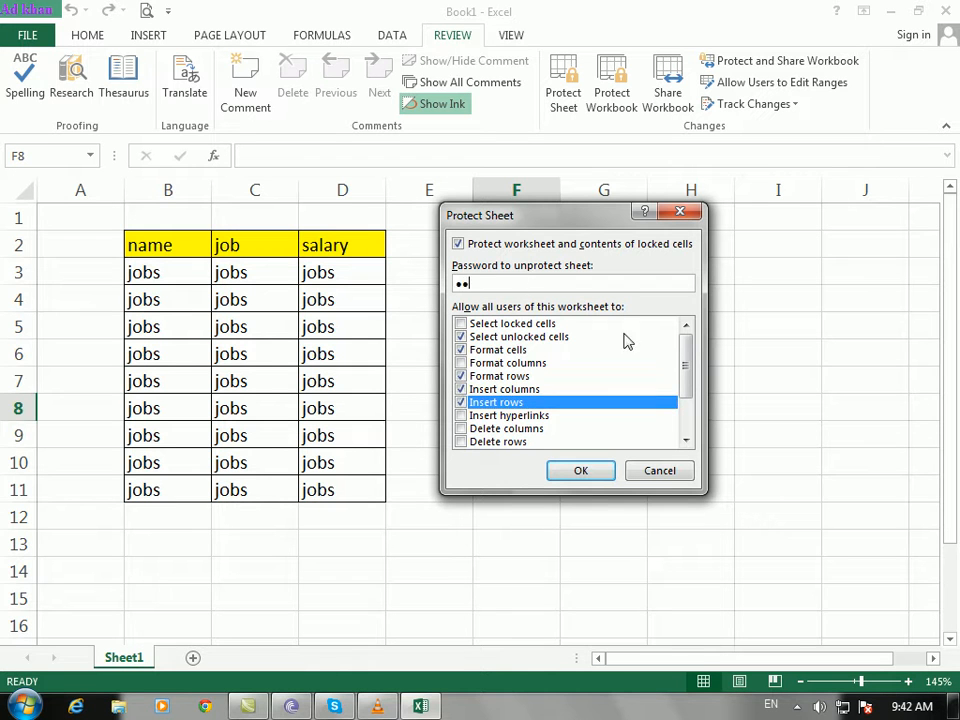
click(578, 470)
text(12)
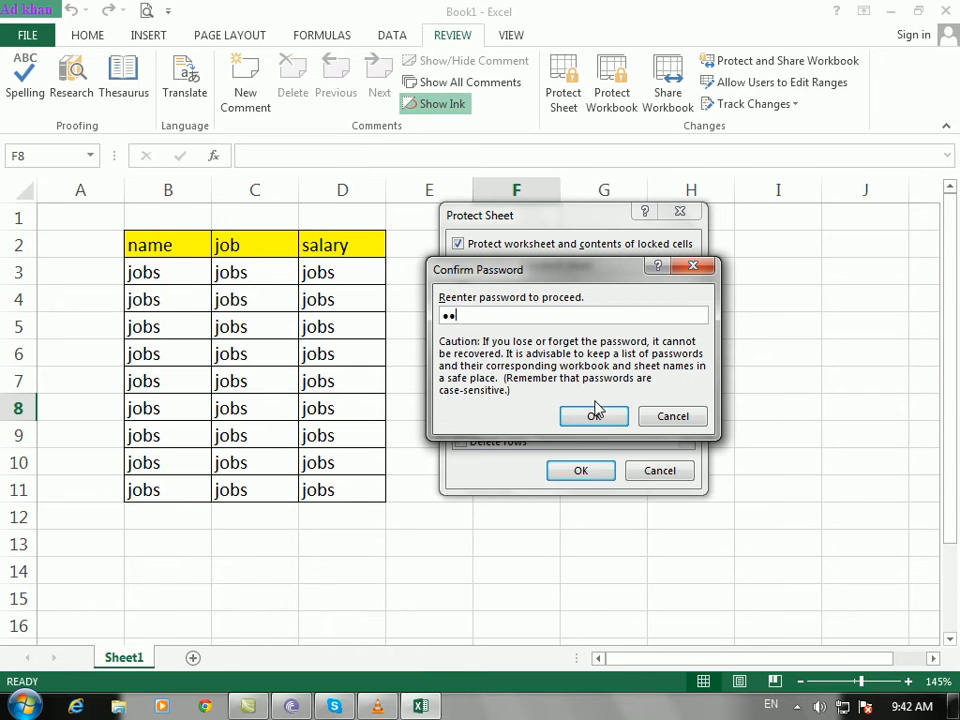
click(594, 420)
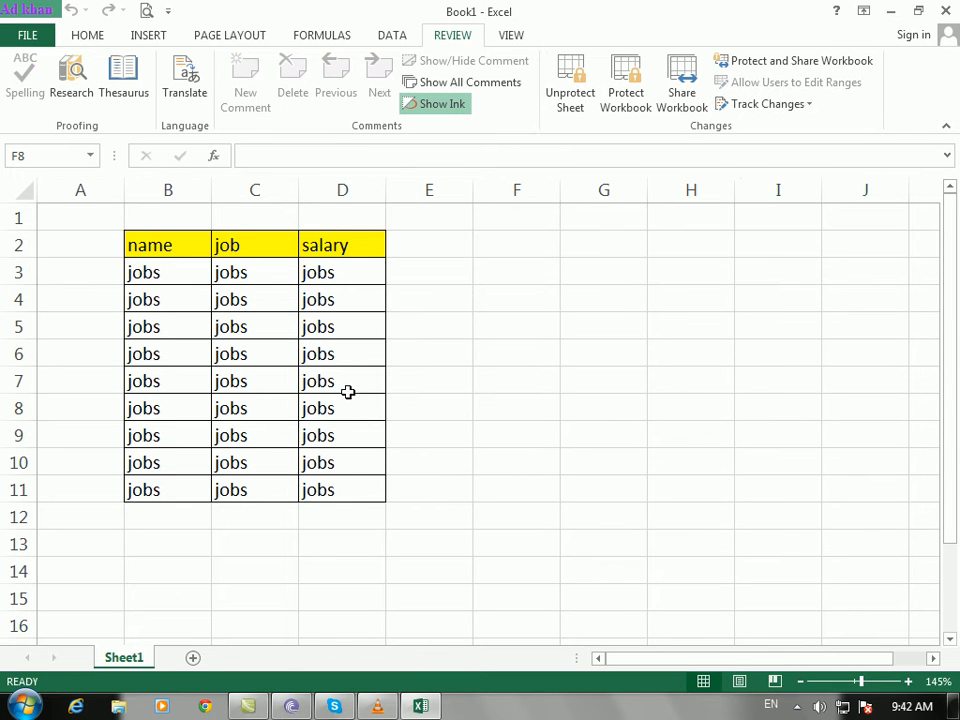
click(90, 37)
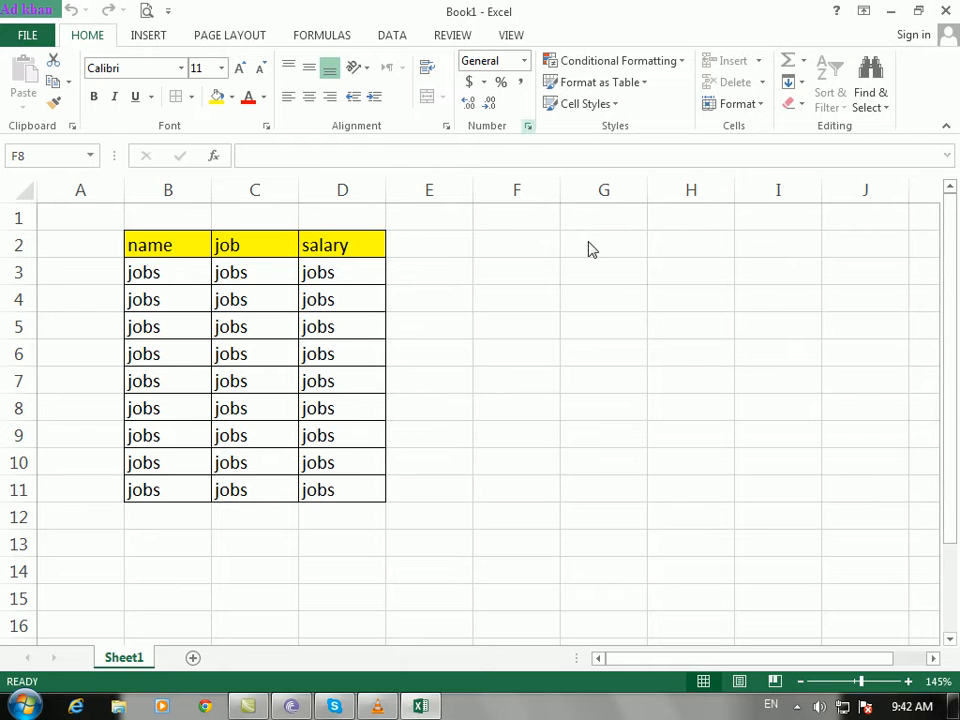
click(528, 126)
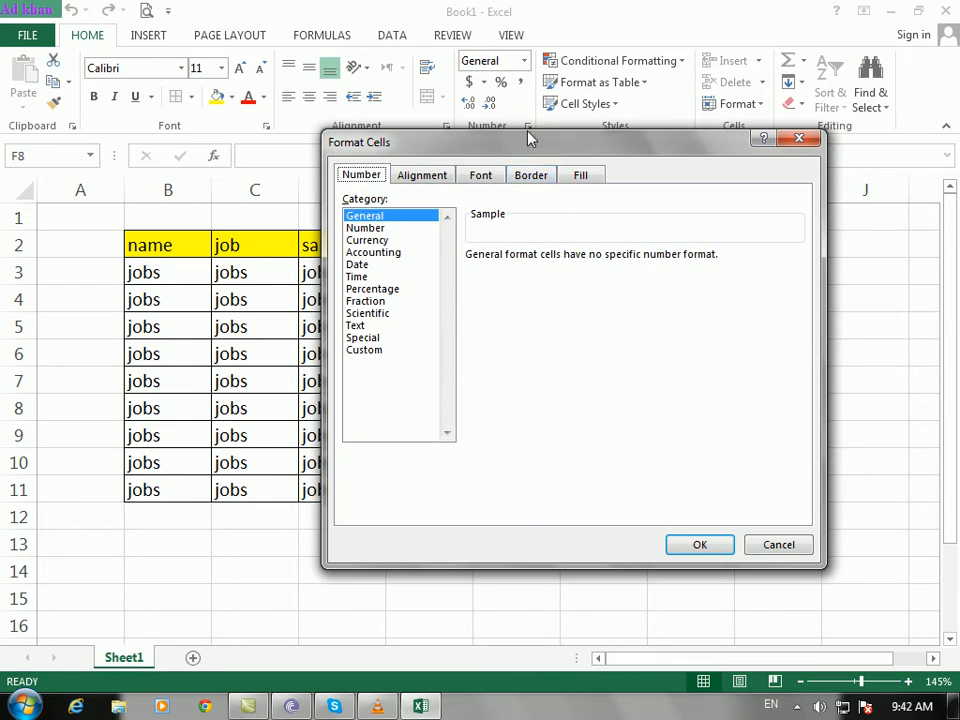
click(380, 241)
click(372, 264)
click(355, 301)
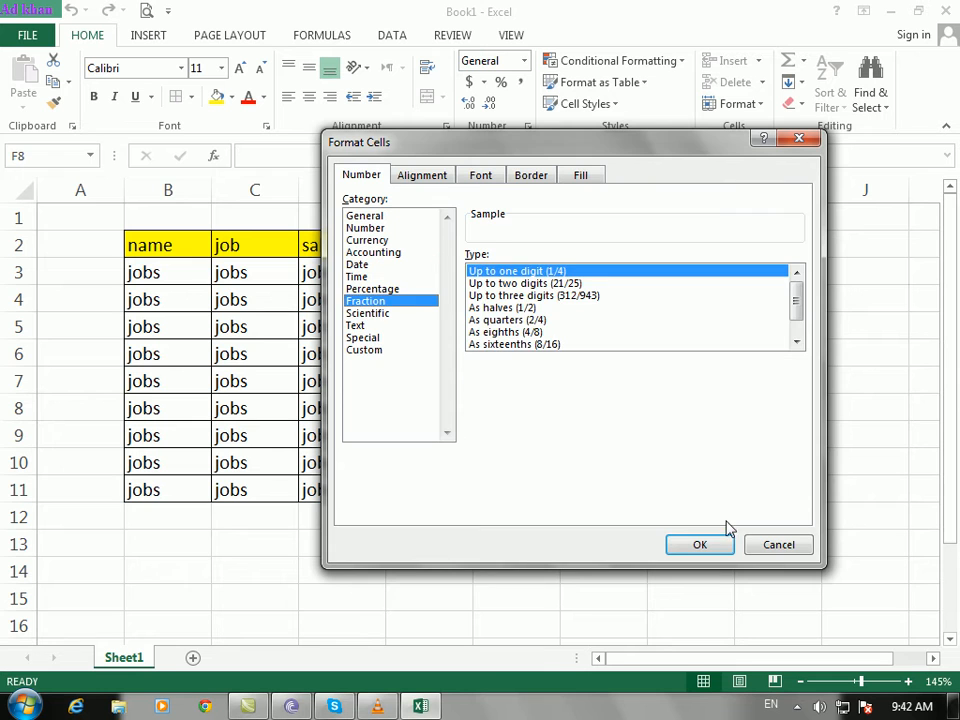
click(780, 548)
click(754, 105)
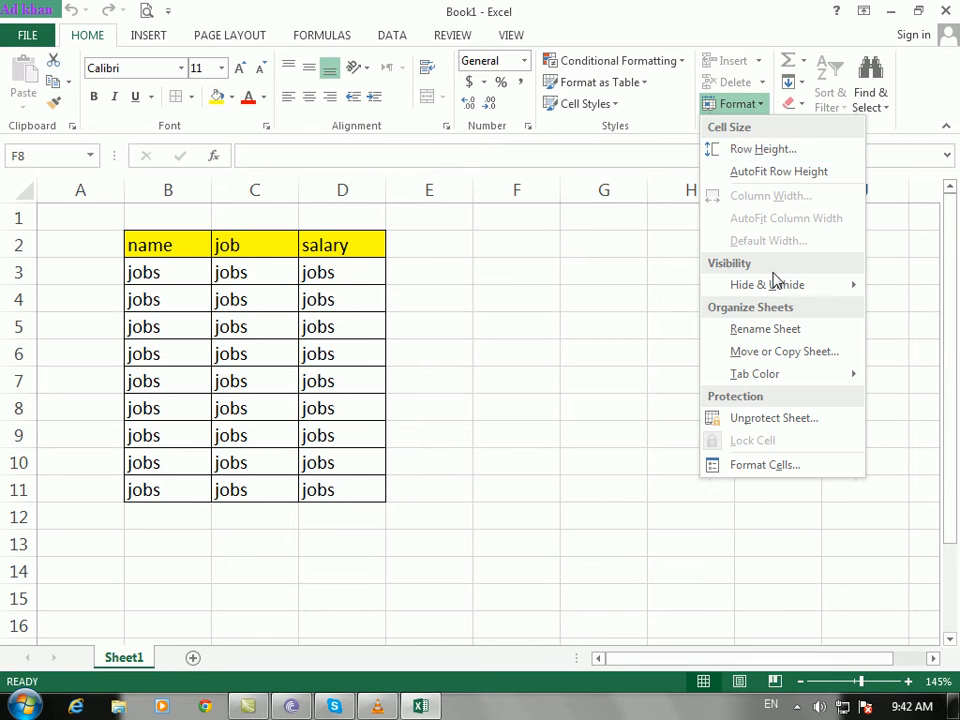
mouse_move(756, 376)
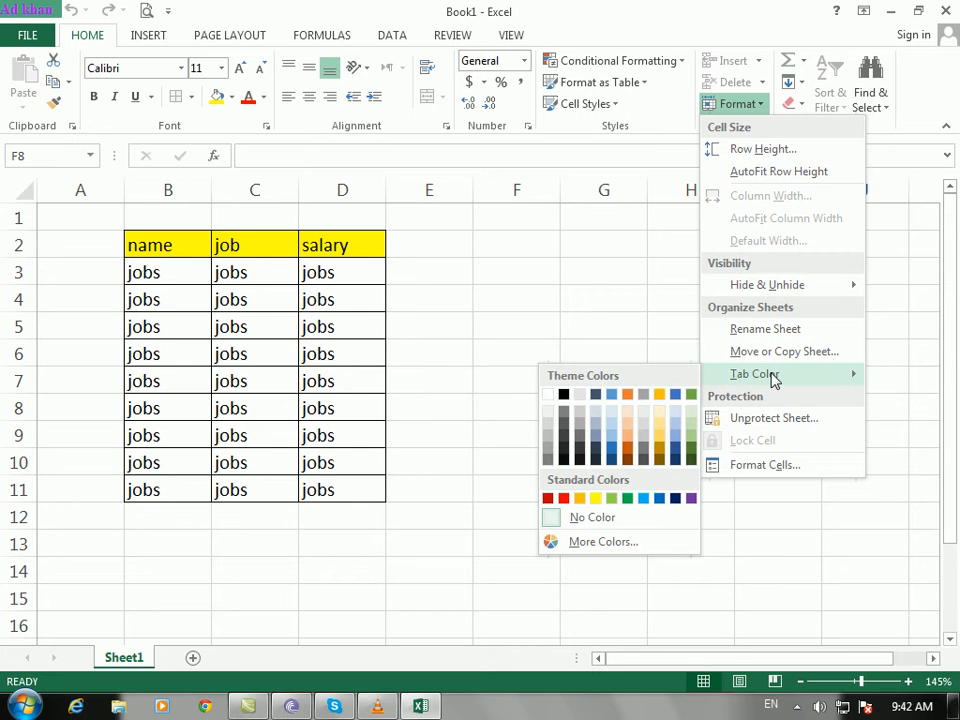
click(466, 384)
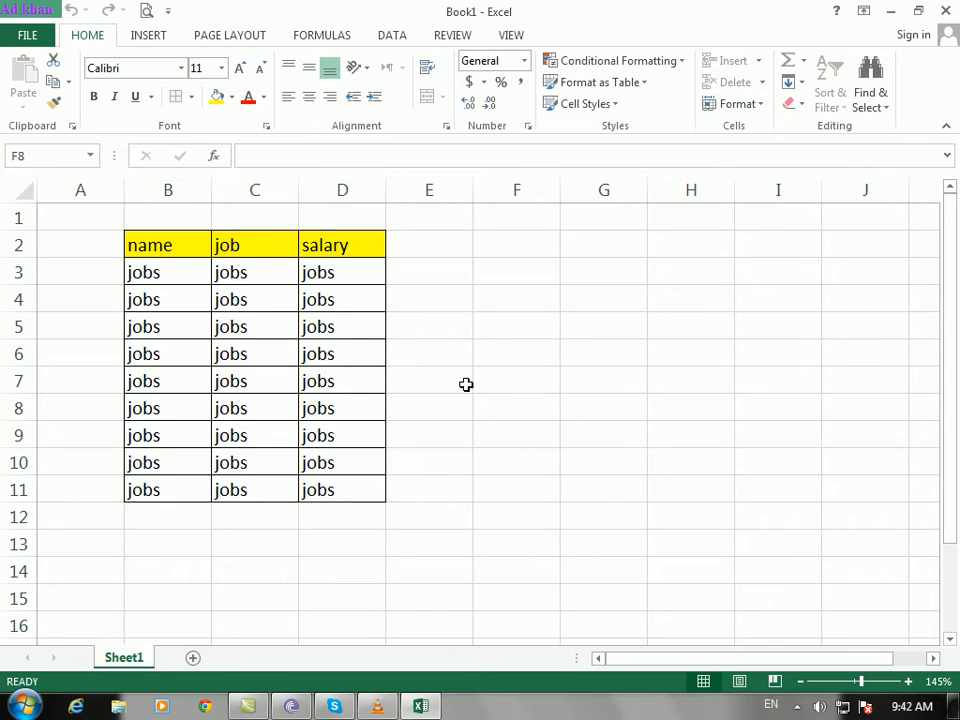
click(450, 36)
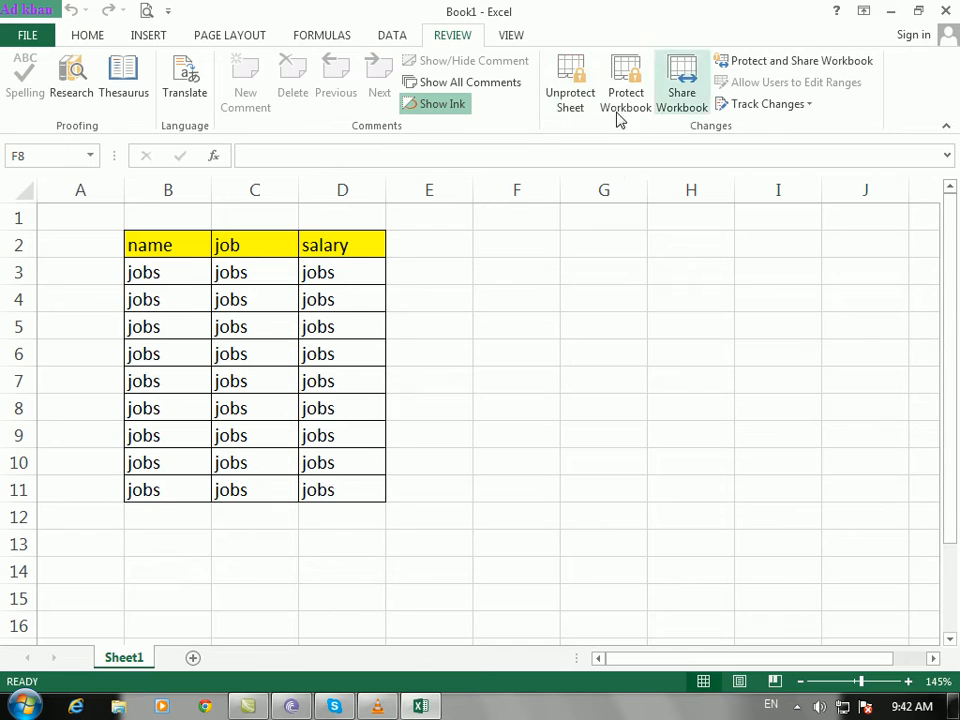
Step: Unprotect the sheet with its password and select cell F6
click(567, 92)
text(12)
click(578, 374)
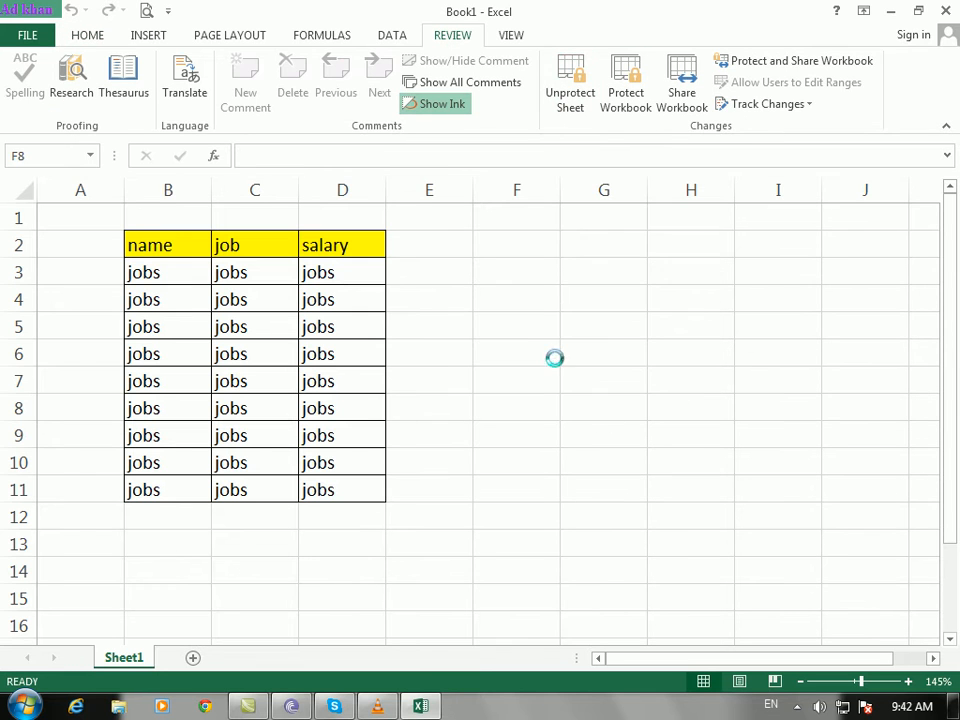
click(528, 343)
Step: In Protect Sheet, untick Insert rows, Insert columns and Format rows
click(563, 85)
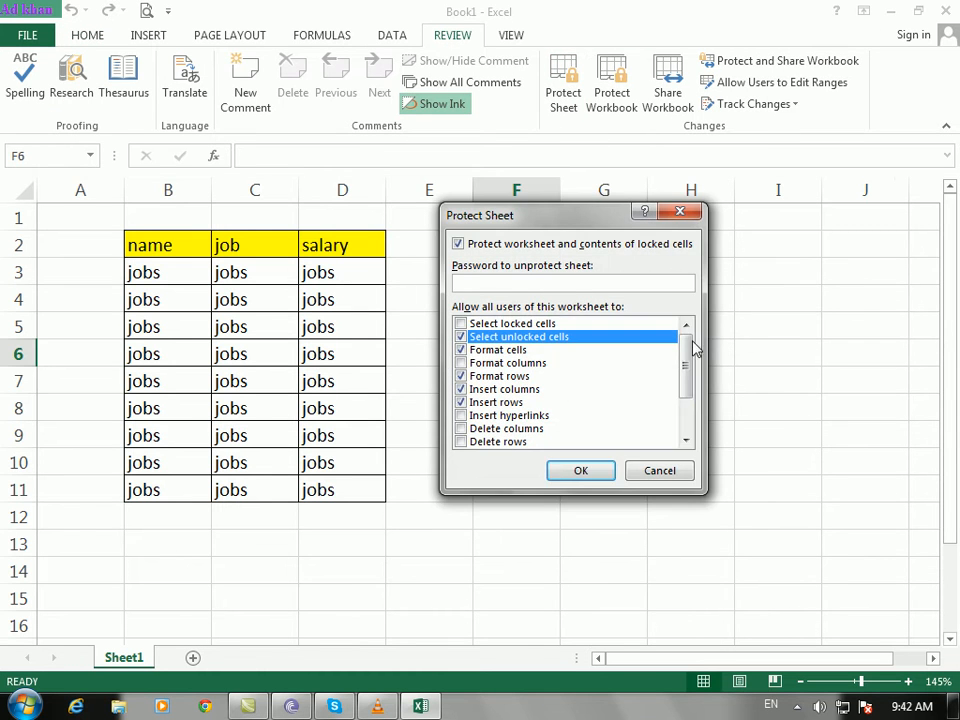
click(461, 402)
click(461, 389)
click(461, 376)
click(462, 389)
click(463, 403)
drag(688, 349, 690, 384)
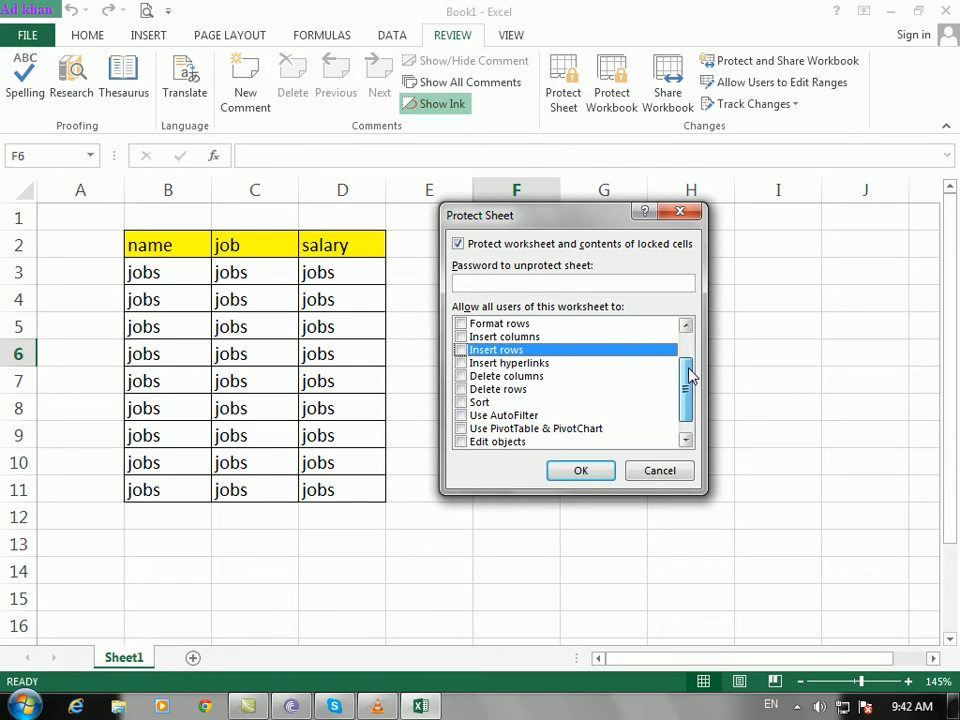
Step: Allow Sort and Delete rows, and protect the sheet with a confirmed password
click(461, 402)
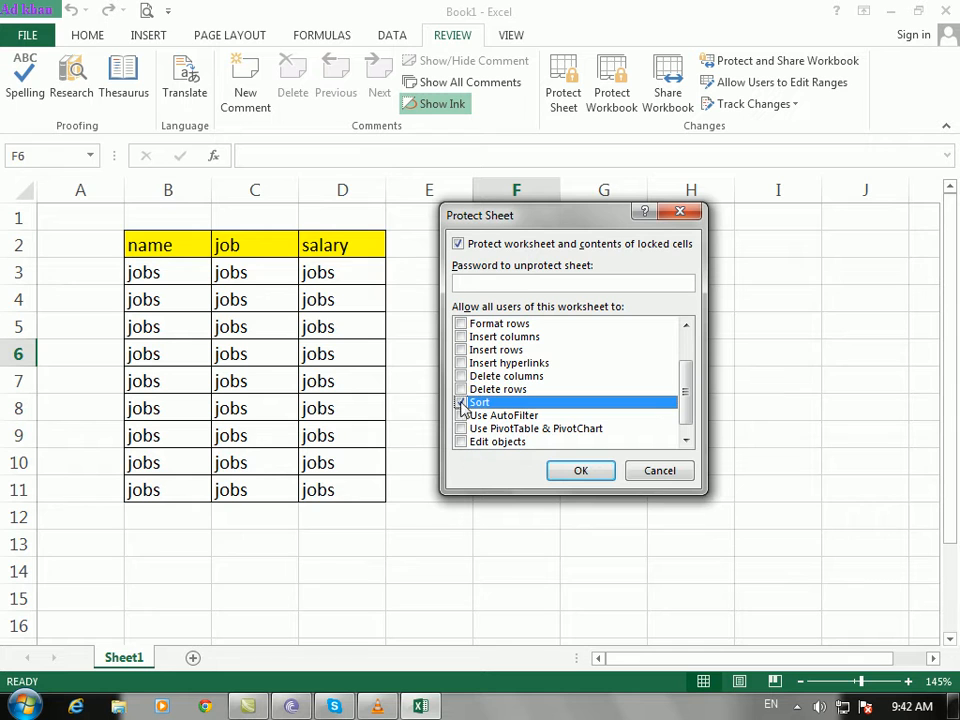
click(461, 389)
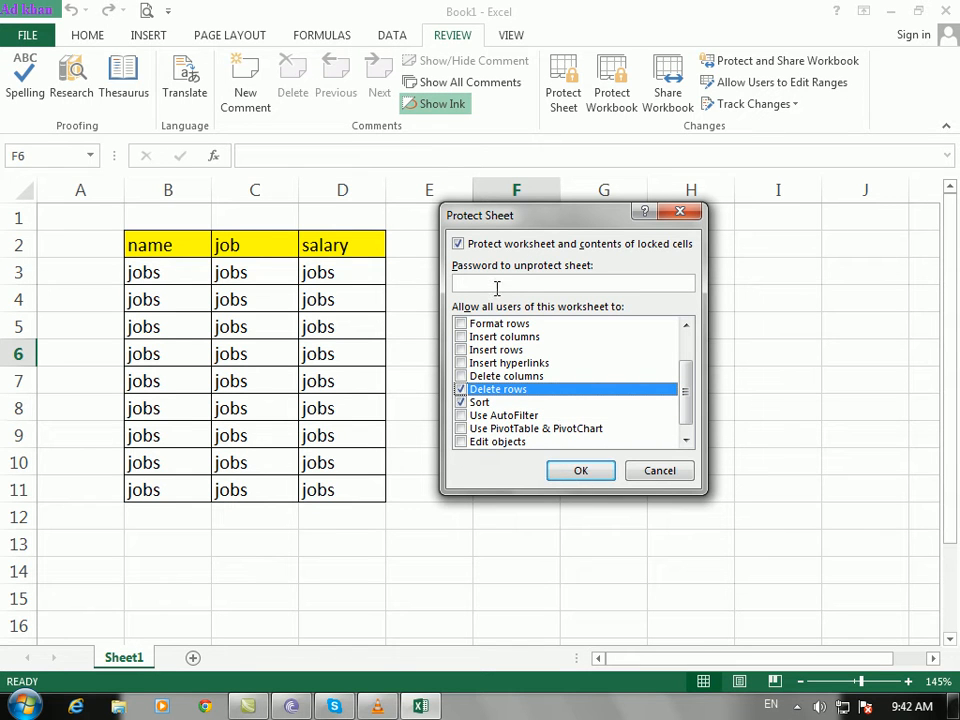
text(••)
click(581, 470)
text(••)
click(592, 414)
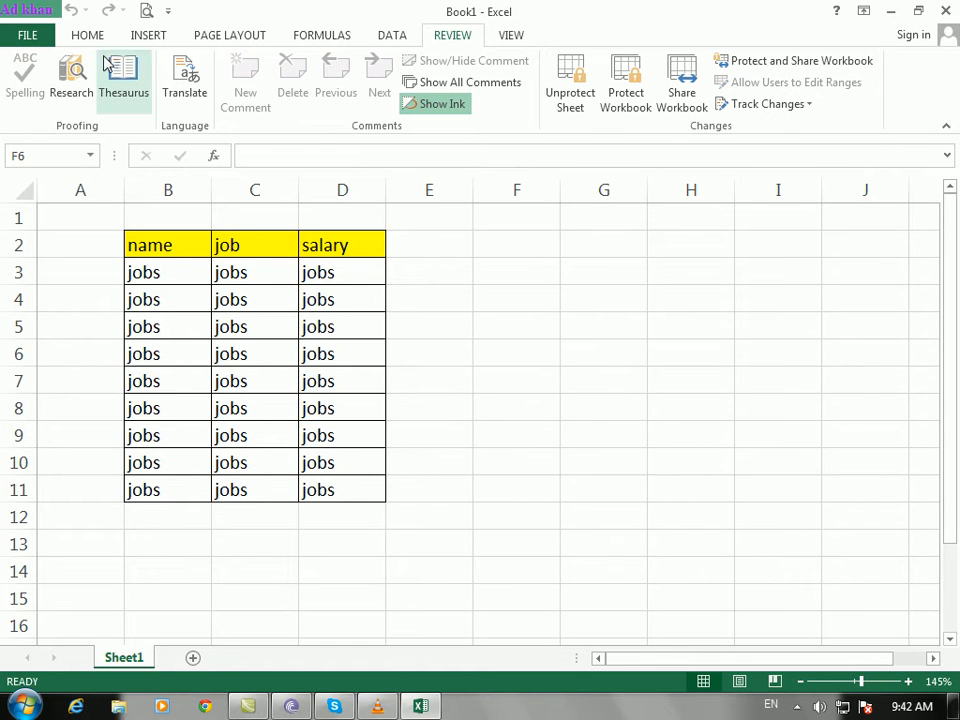
Step: Browse the Home ribbon's Fill, Delete, Format and Insert menus without changing anything
click(147, 38)
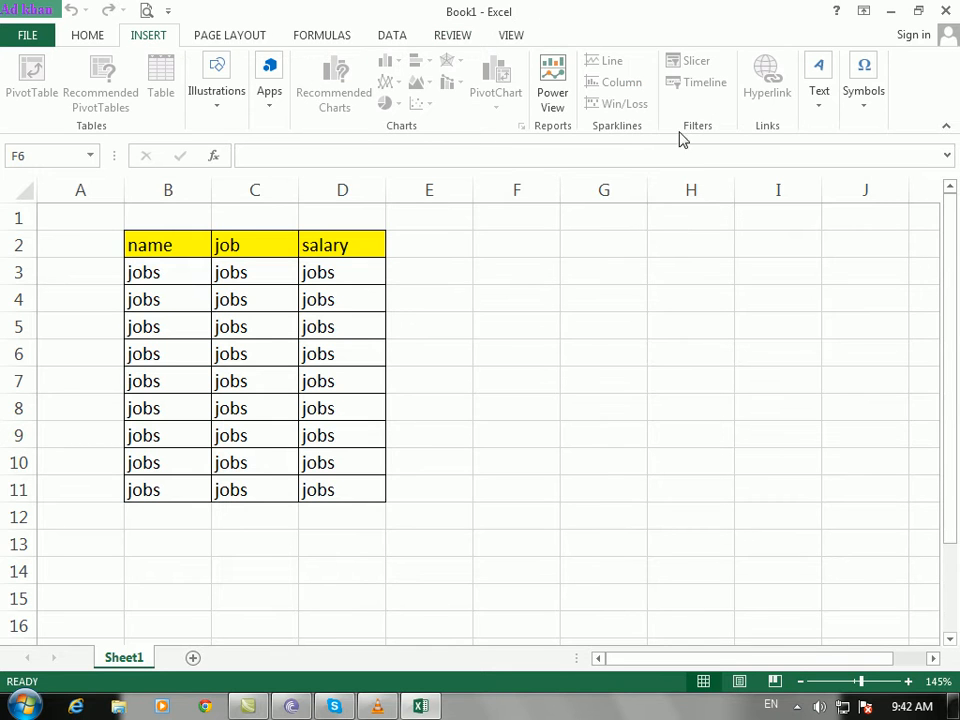
click(88, 44)
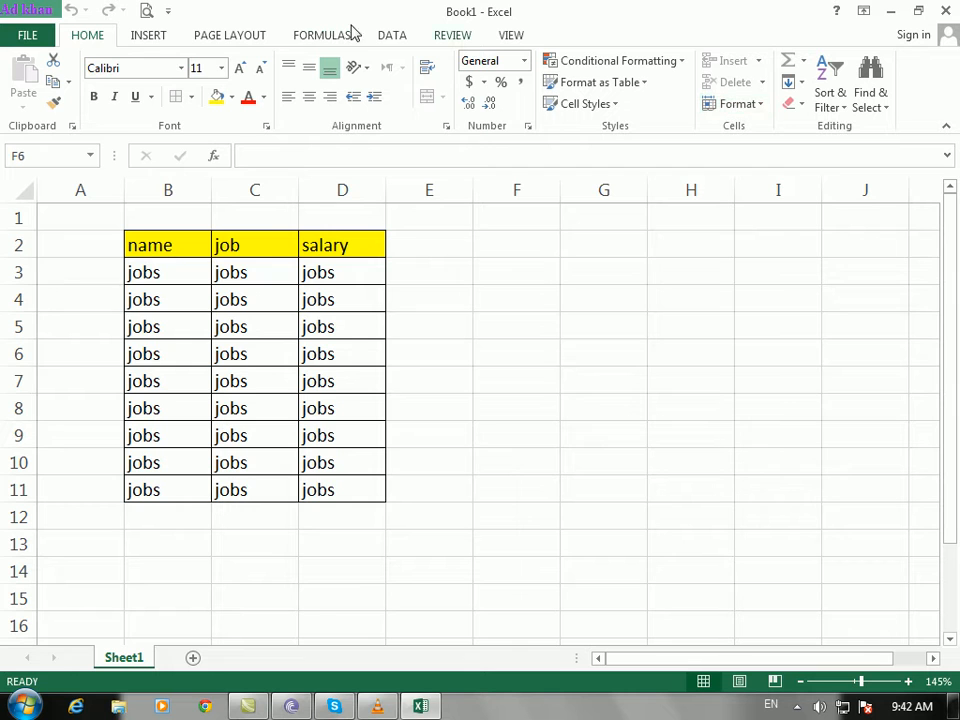
click(800, 86)
click(593, 249)
click(762, 84)
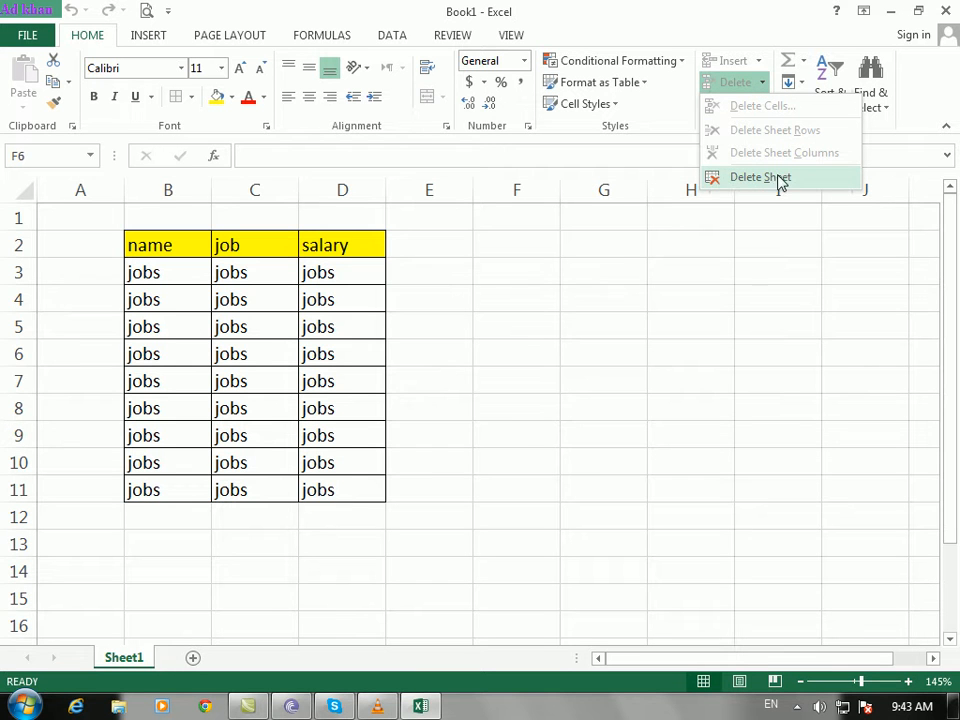
key(Escape)
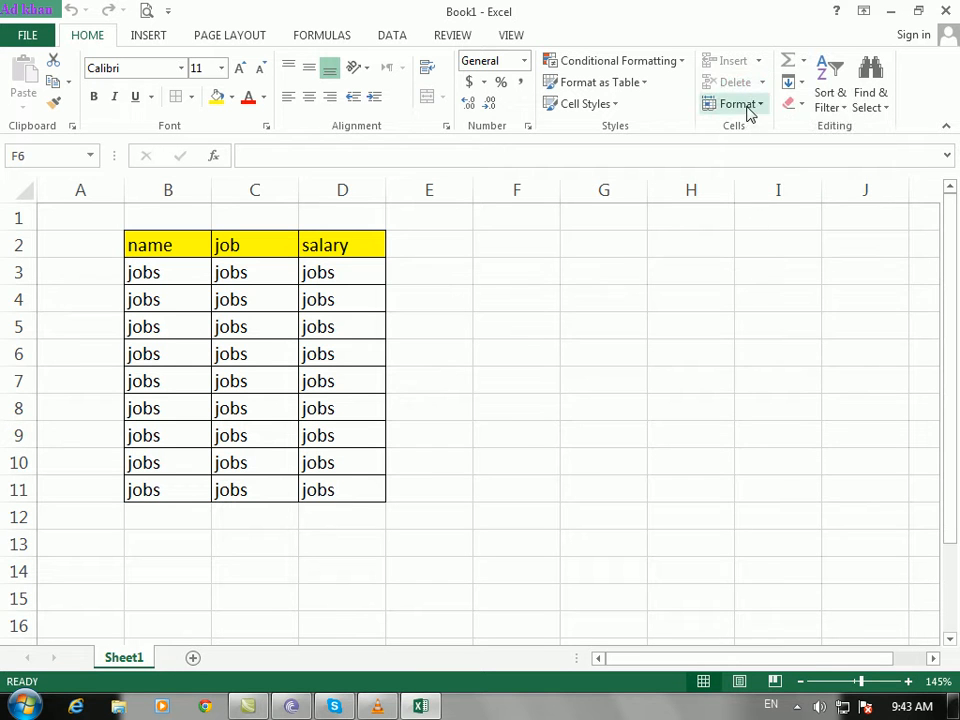
click(748, 108)
key(Escape)
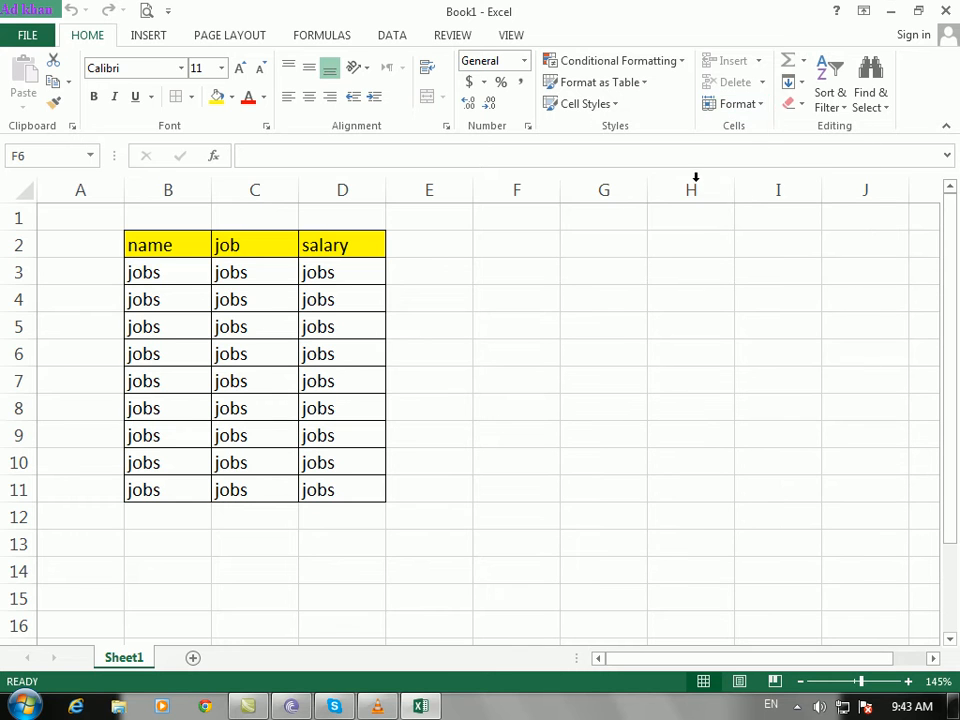
click(760, 62)
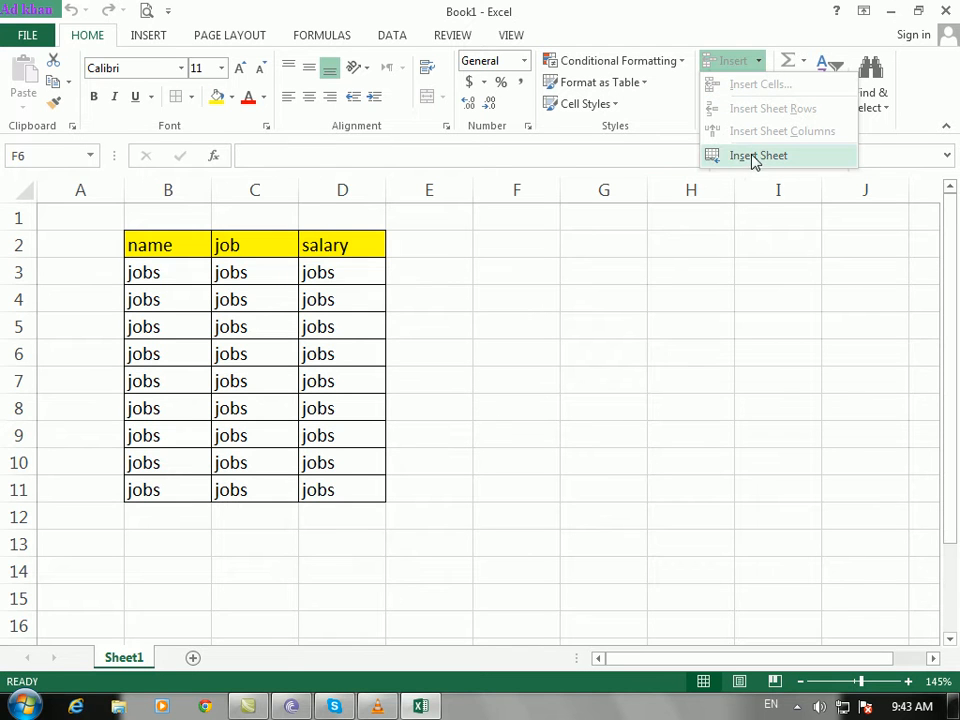
key(Escape)
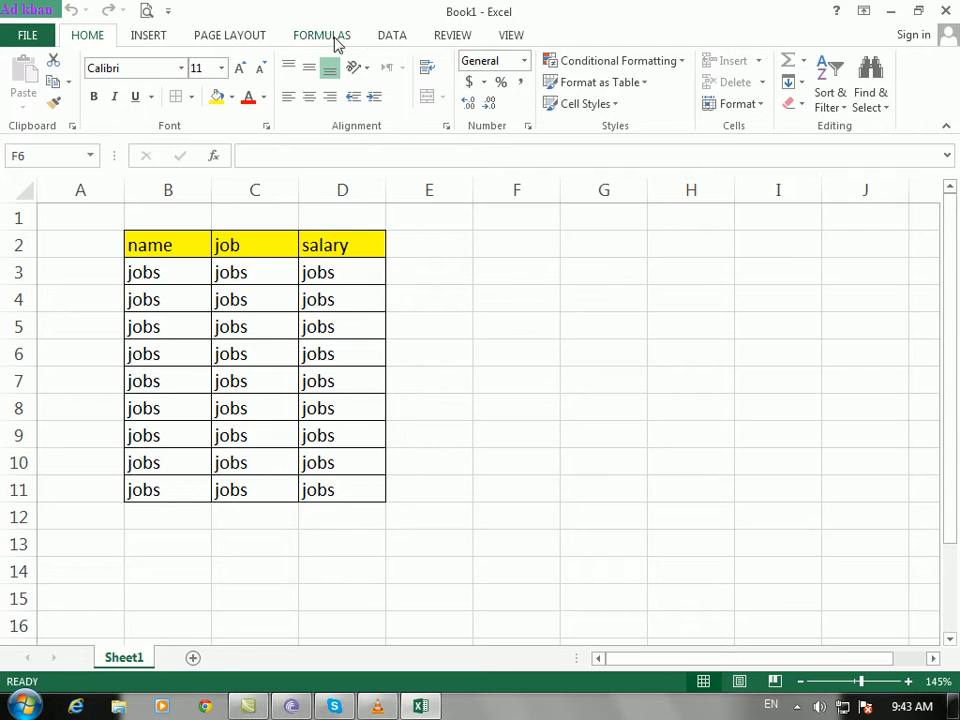
Step: Unprotect Sheet1 from the Review tab with its password, then click cells beside the table
click(452, 35)
click(572, 100)
text(12)
click(579, 376)
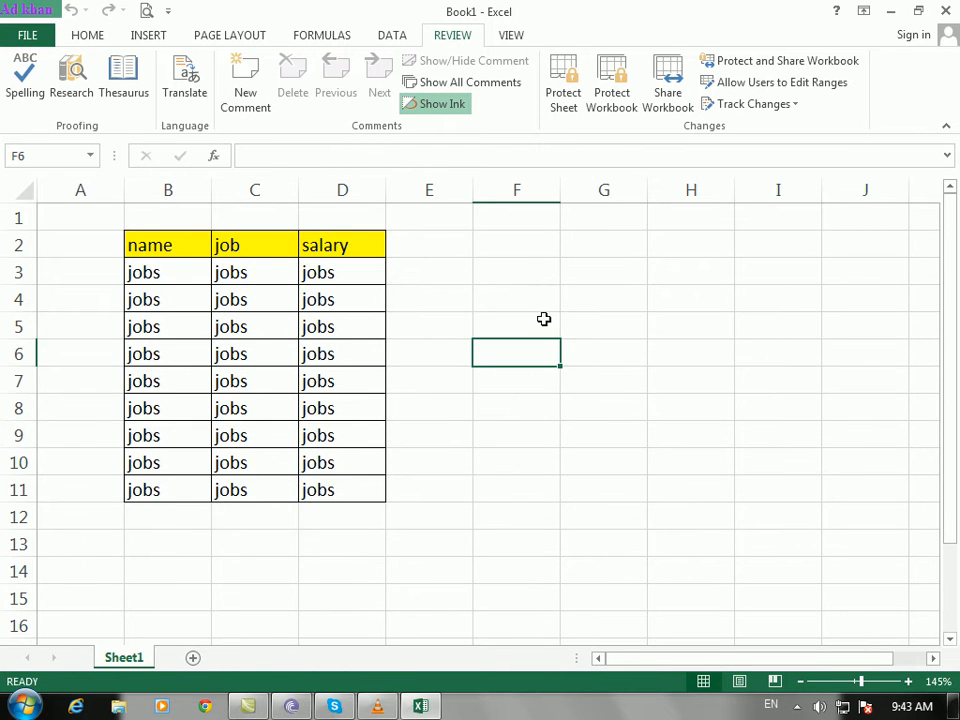
click(565, 271)
click(657, 398)
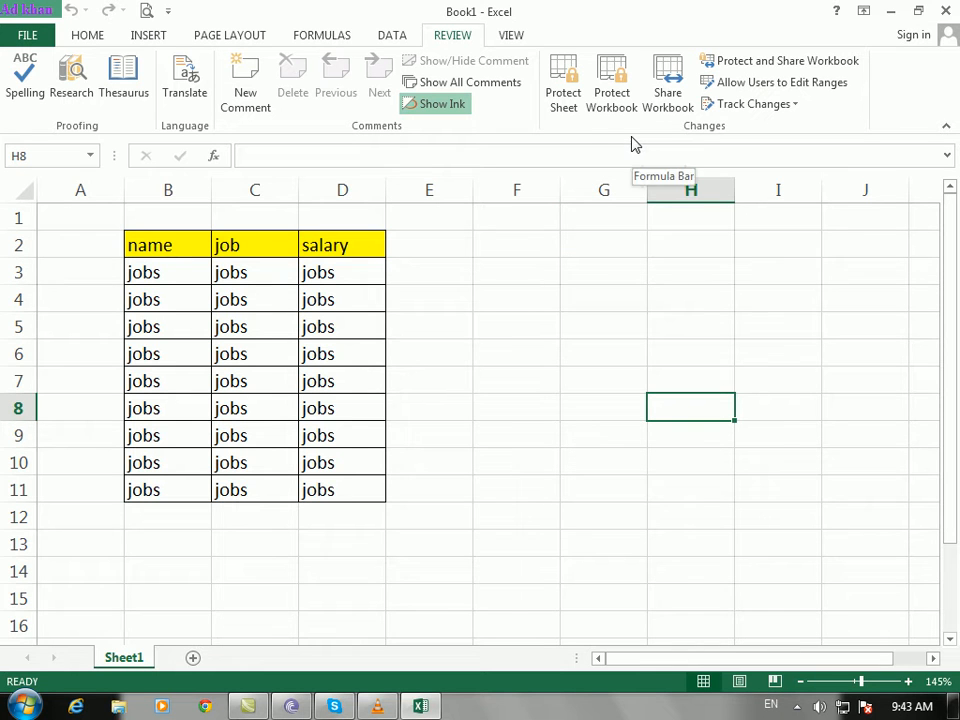
Step: Open and cancel Protect Workbook, then open and dismiss the Sheet1 tab menu
click(612, 98)
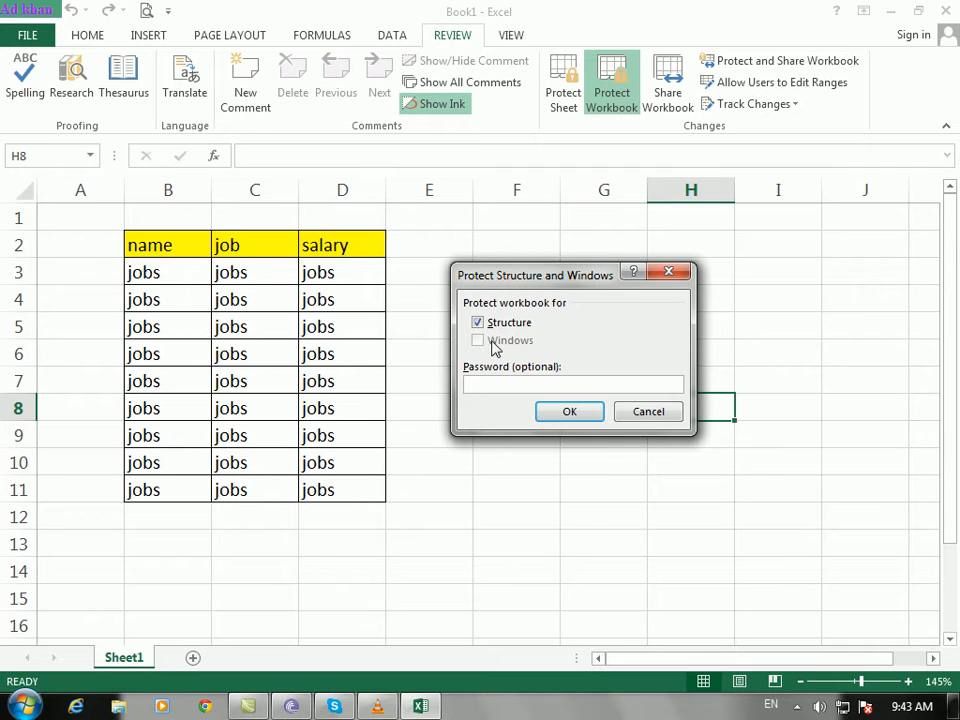
click(646, 412)
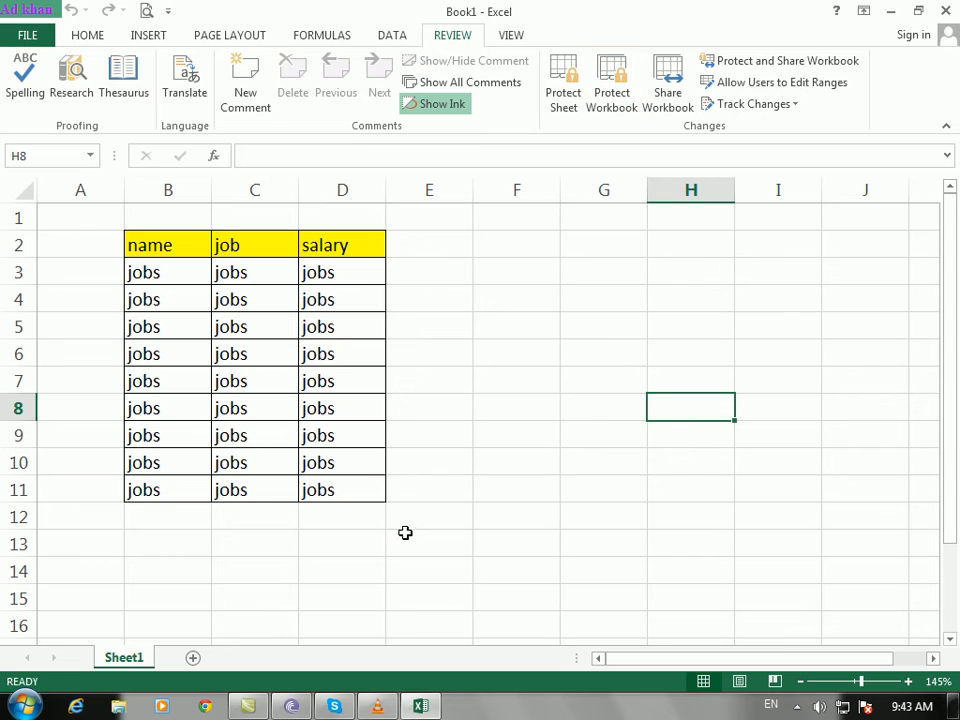
right_click(137, 660)
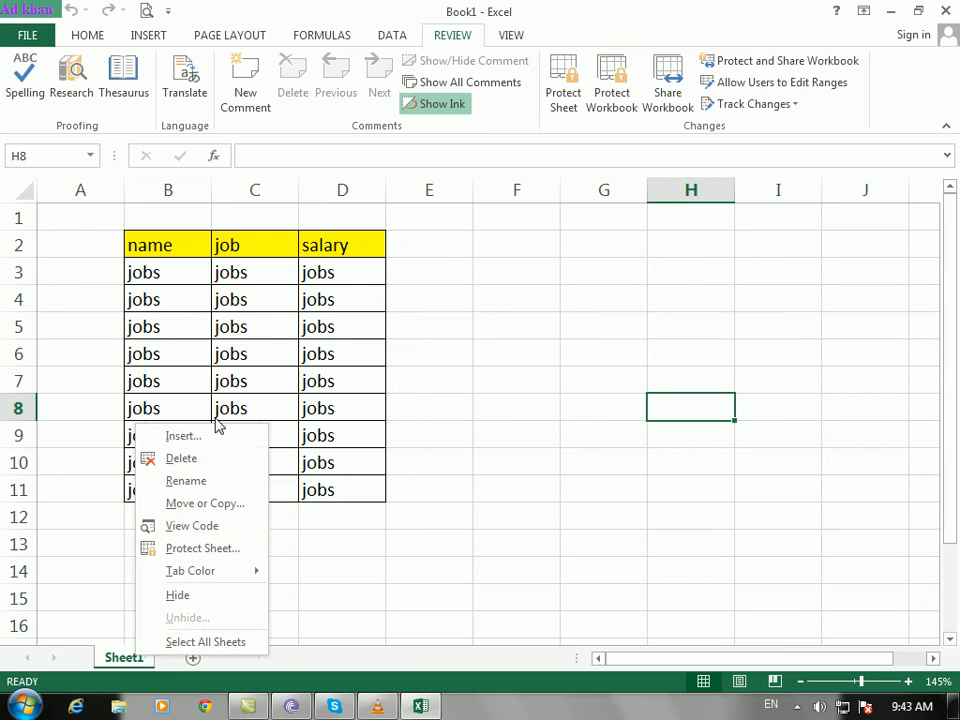
click(488, 368)
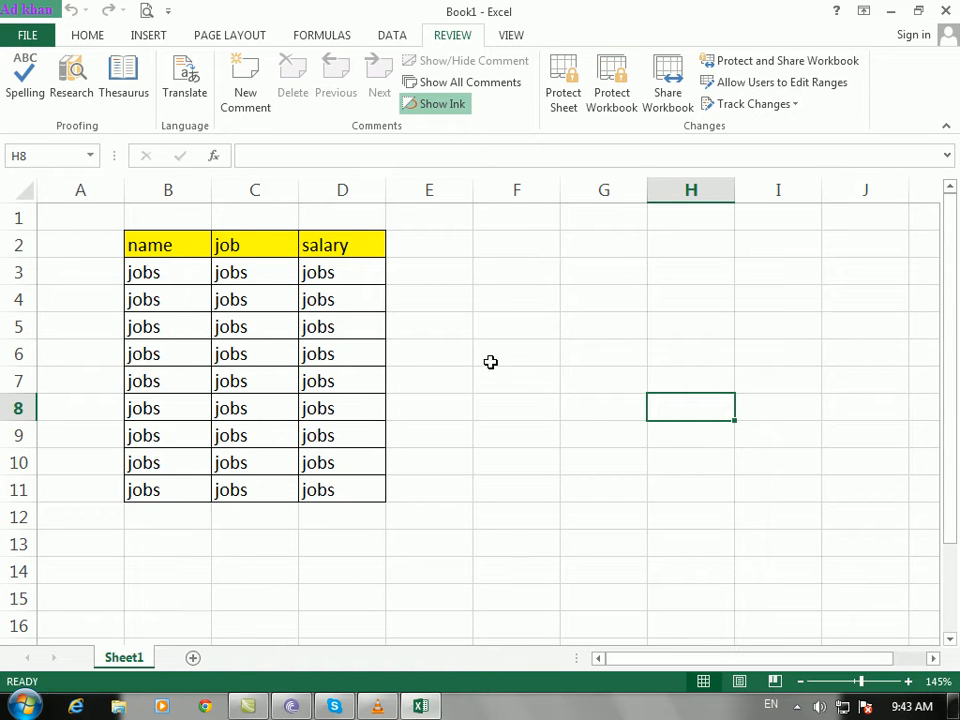
Step: Protect Sheet1 with a password, re-entering it to confirm
click(565, 100)
text(12)
click(583, 473)
text(12)
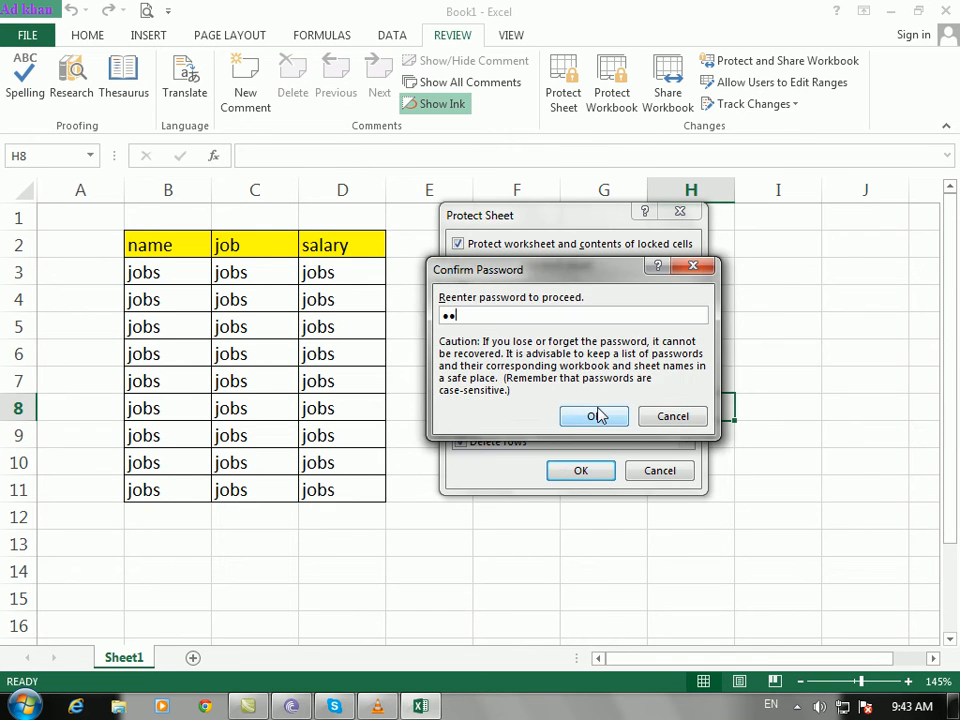
click(594, 414)
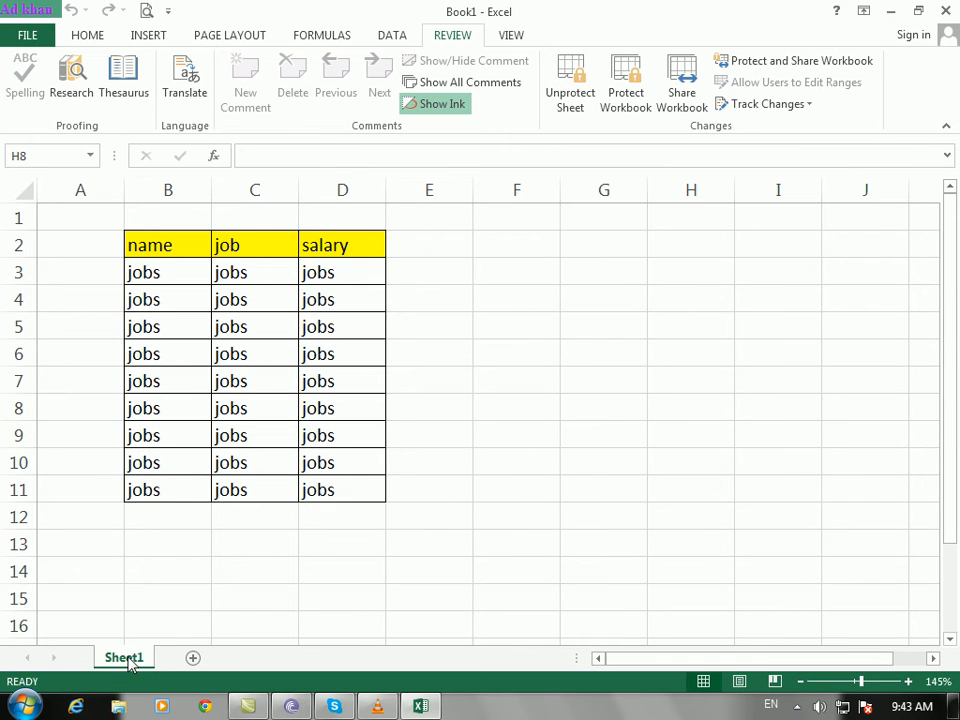
right_click(127, 663)
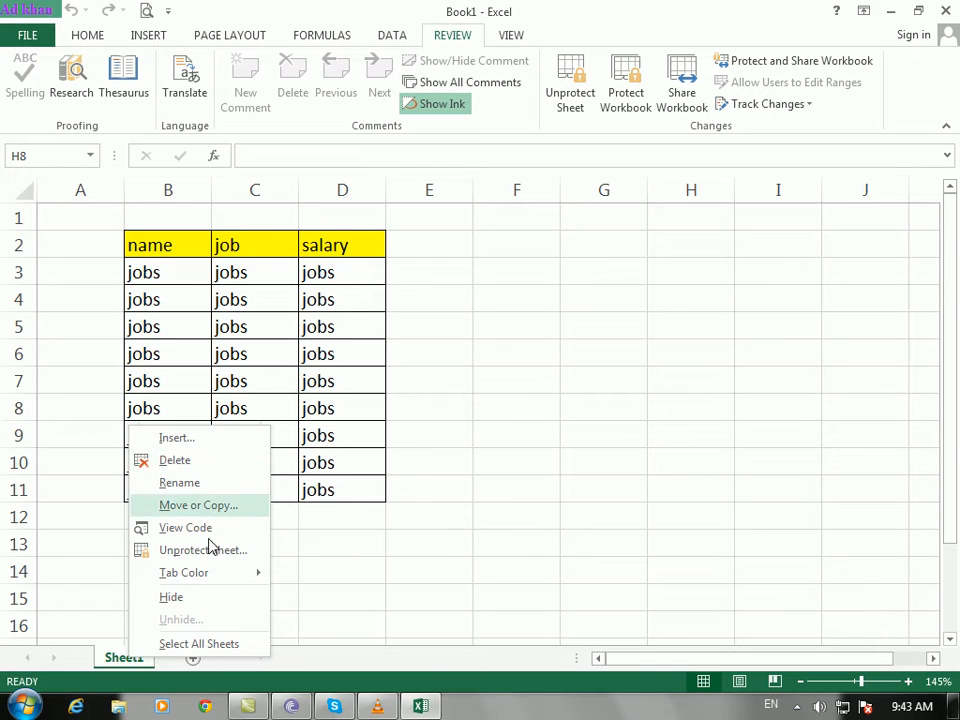
mouse_move(206, 572)
click(602, 418)
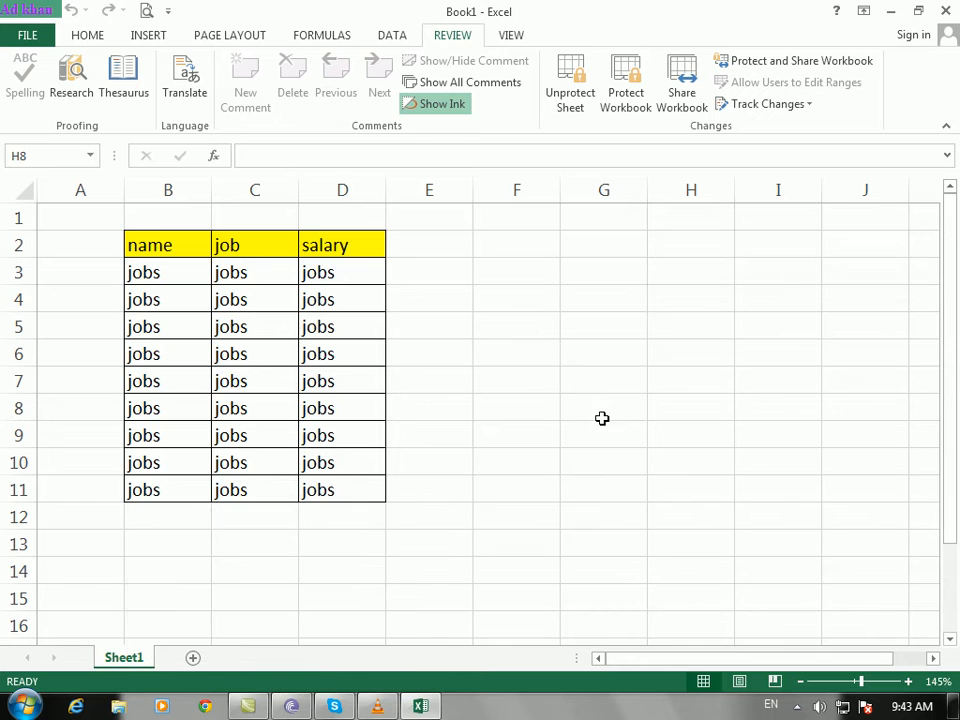
click(631, 104)
text(12)
click(568, 413)
text(12)
click(596, 424)
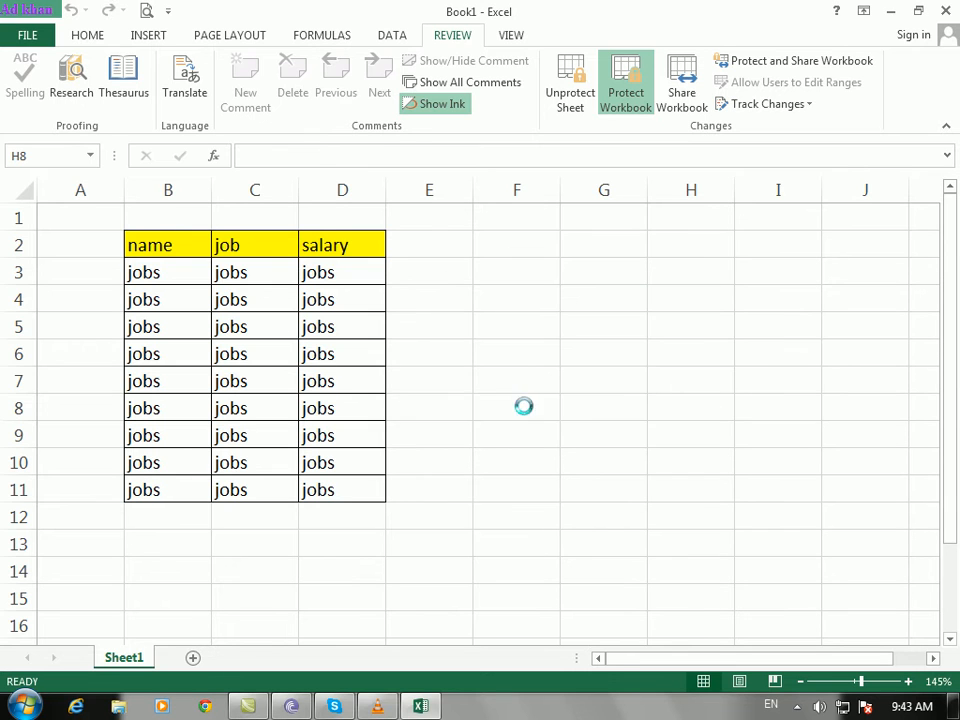
right_click(127, 666)
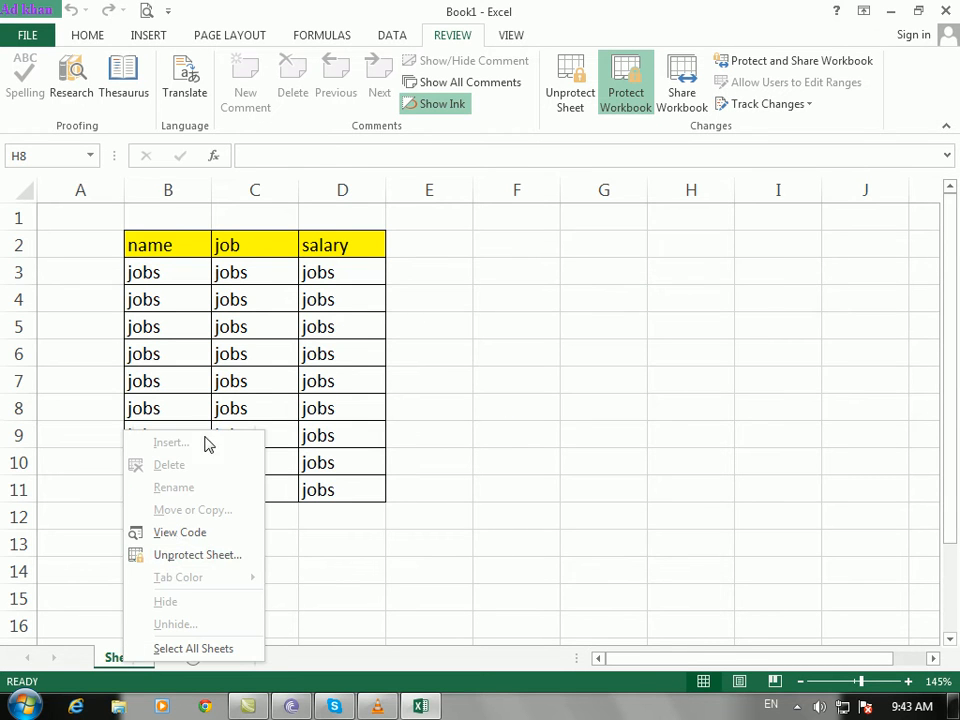
click(652, 428)
click(638, 94)
text(12)
click(597, 372)
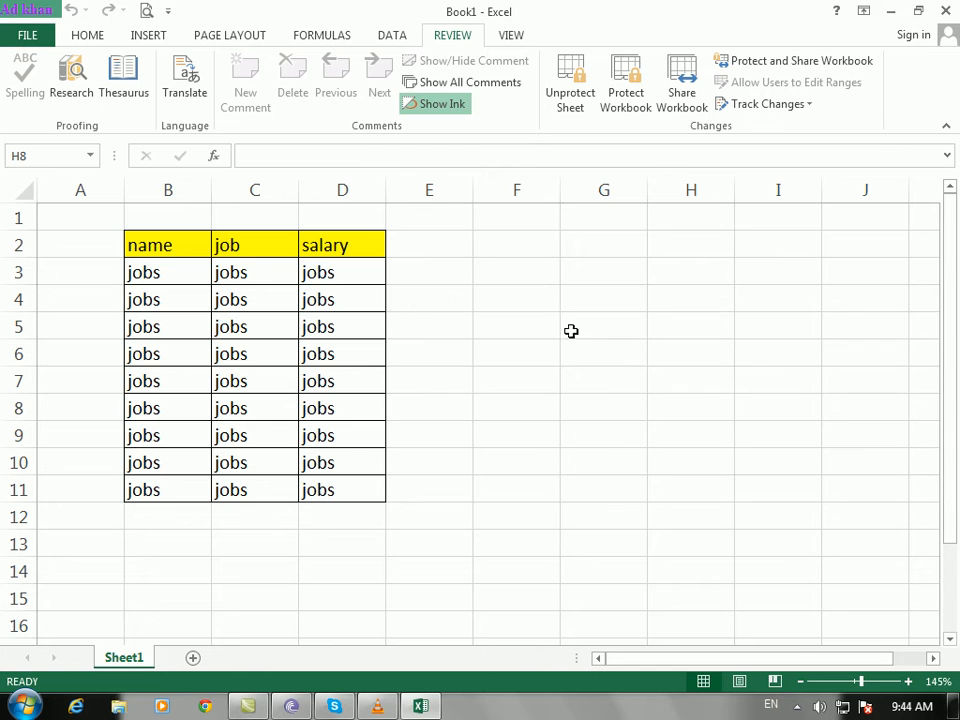
click(634, 110)
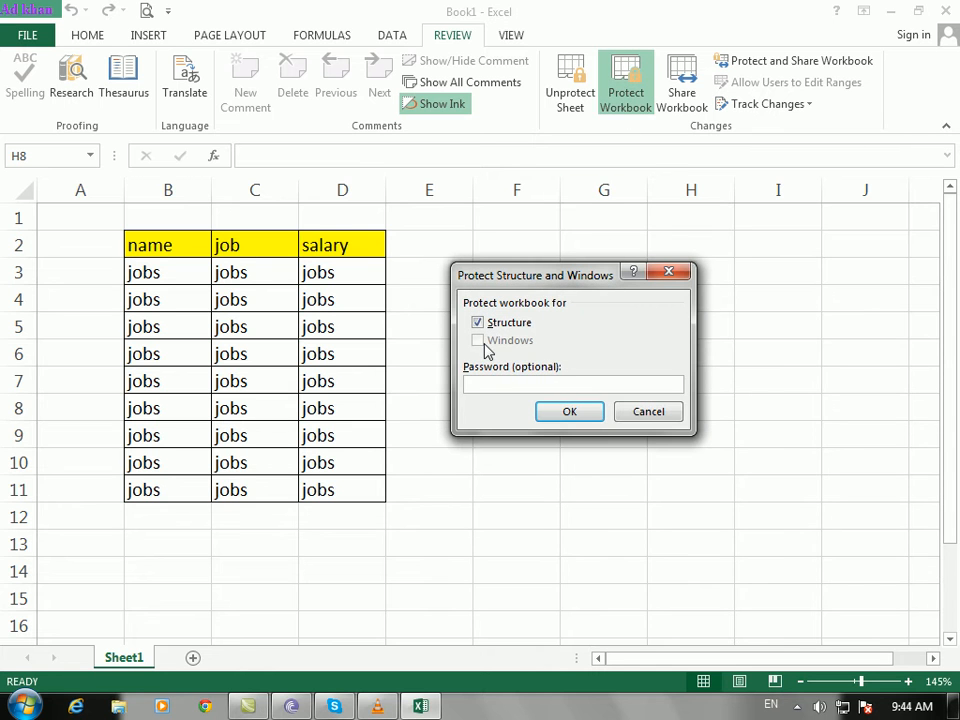
click(645, 412)
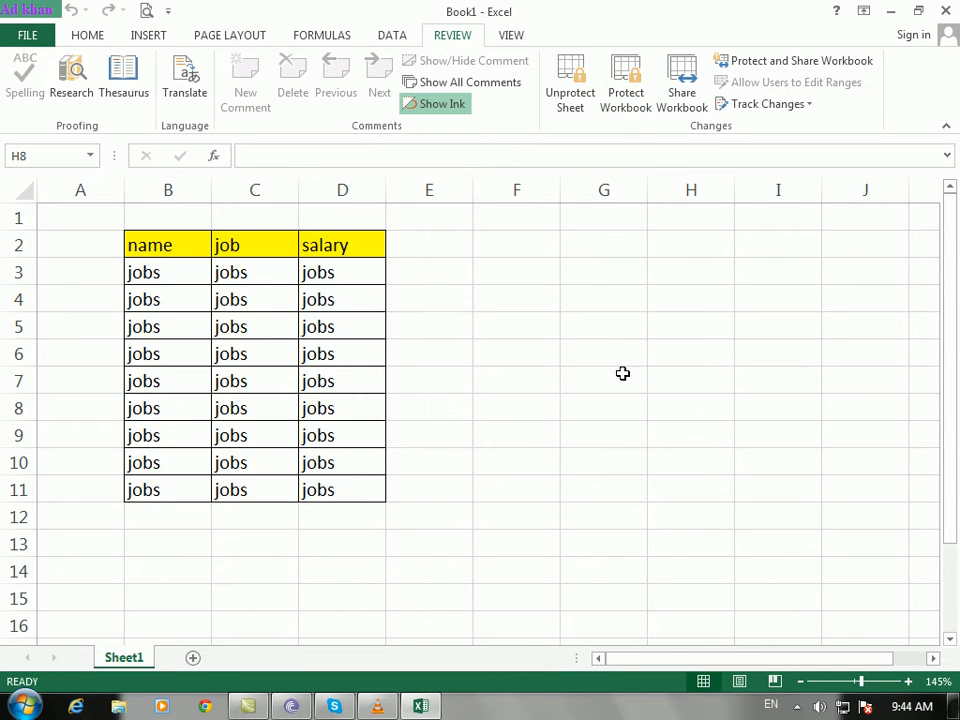
Step: Unprotect Sheet1 with its password, then select B2:D11, the whole sheet, and finally cell G6
click(578, 110)
text(12)
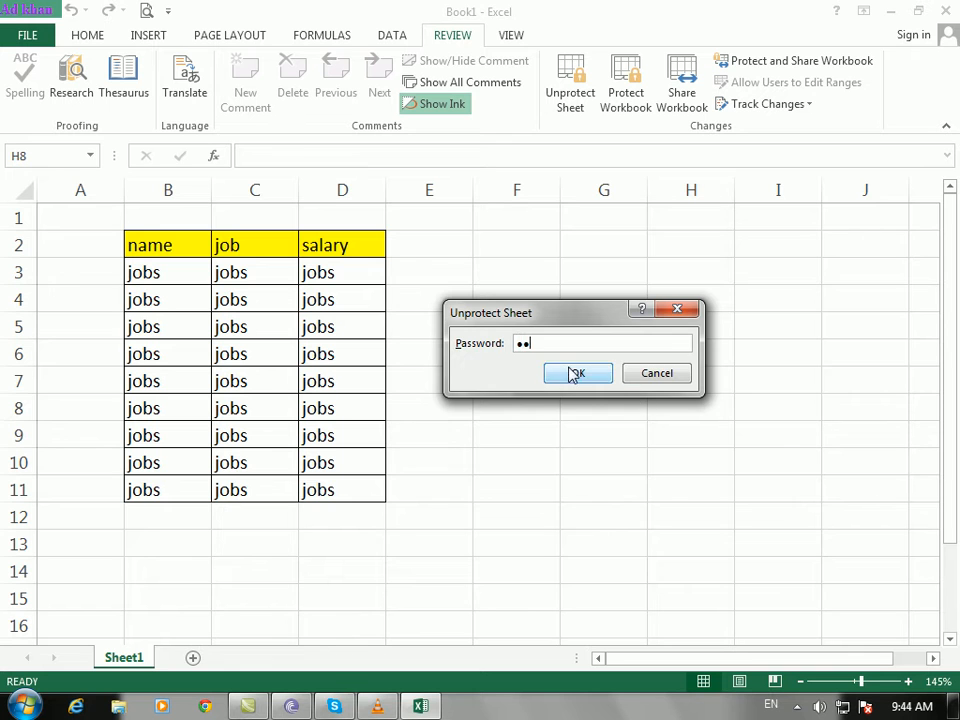
click(576, 373)
click(545, 428)
drag(168, 245, 364, 484)
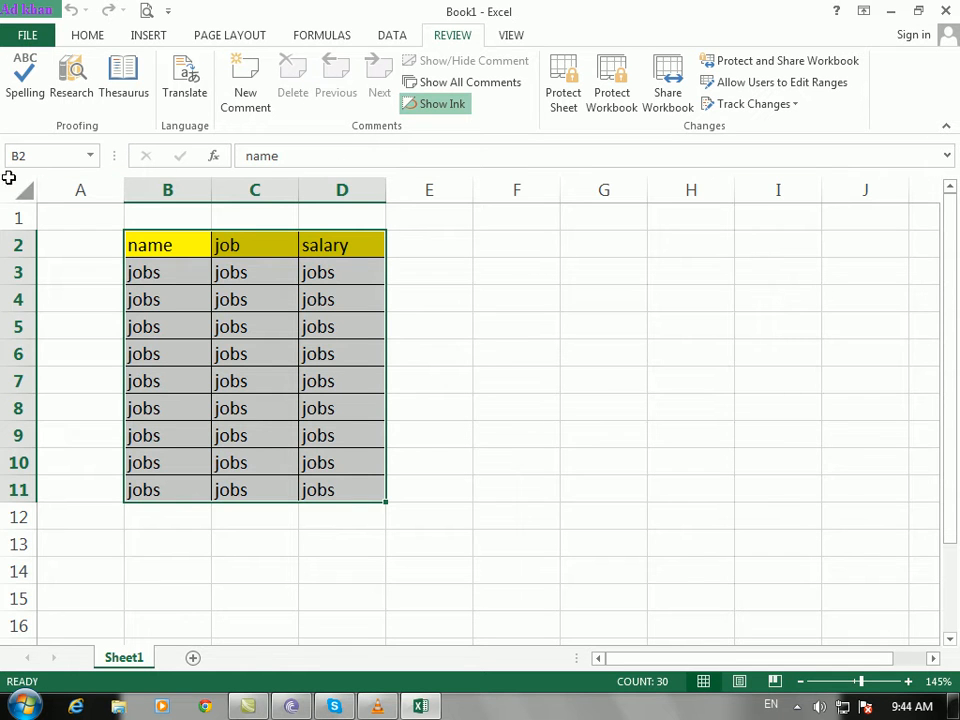
drag(22, 190, 78, 209)
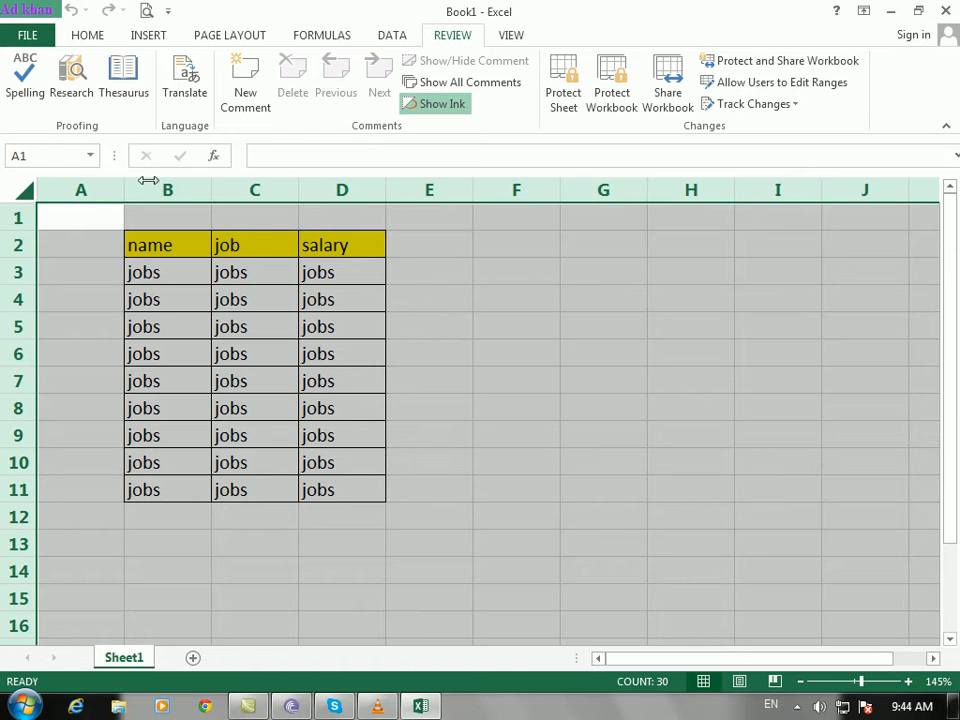
click(639, 347)
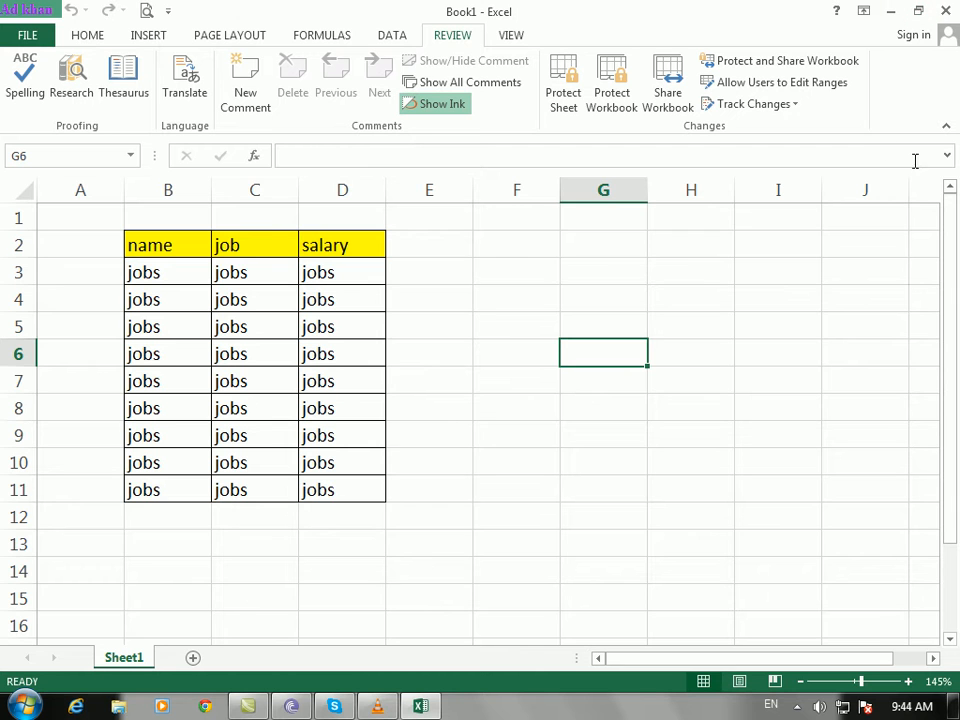
click(946, 155)
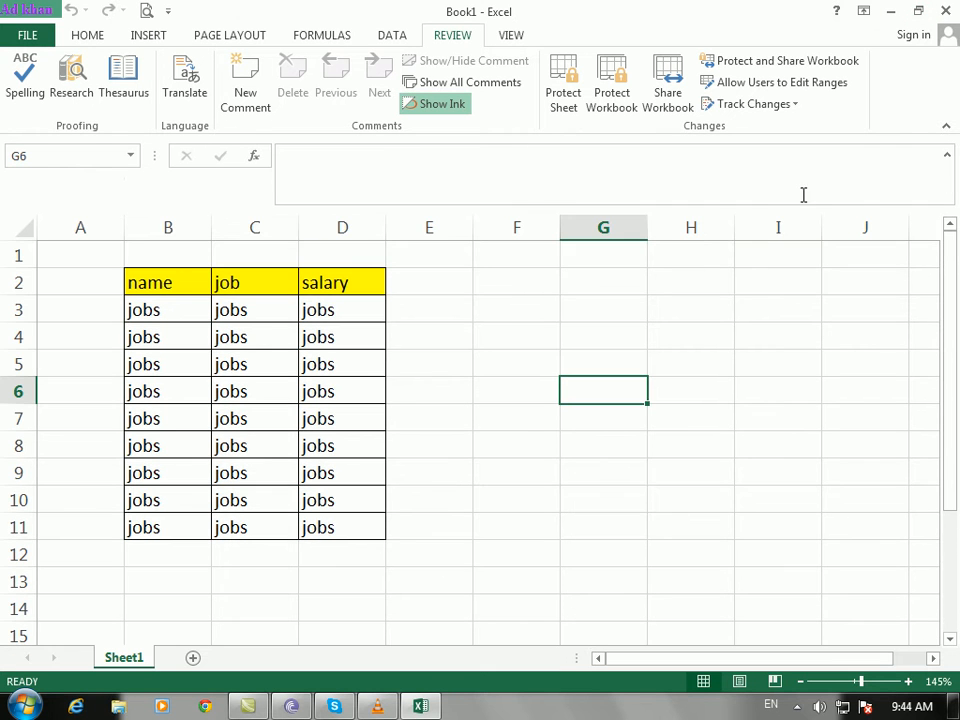
click(946, 158)
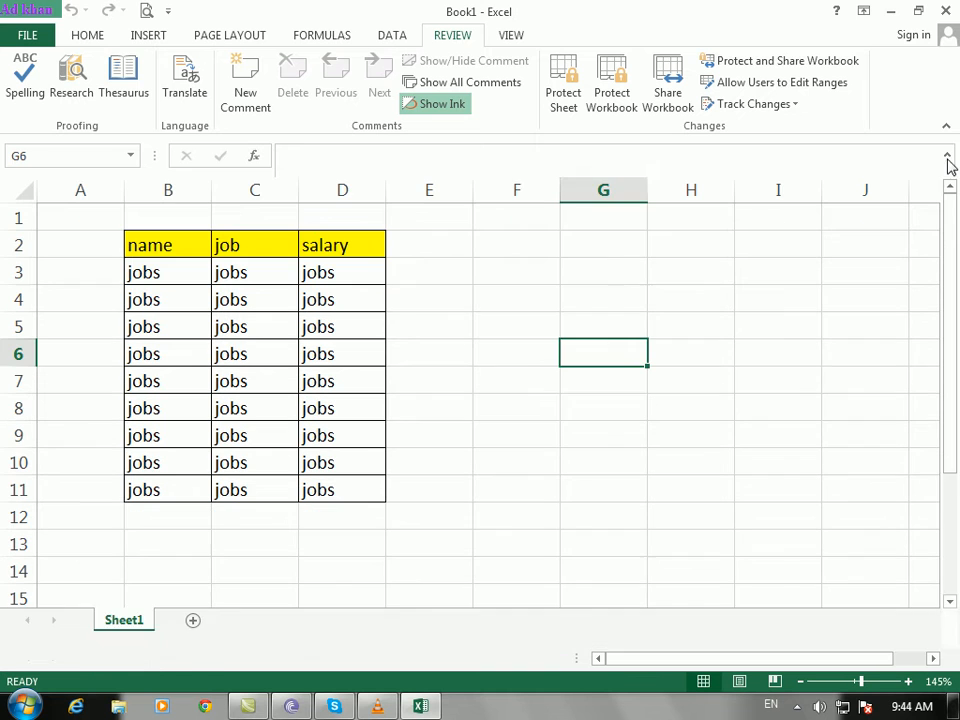
click(529, 349)
click(612, 92)
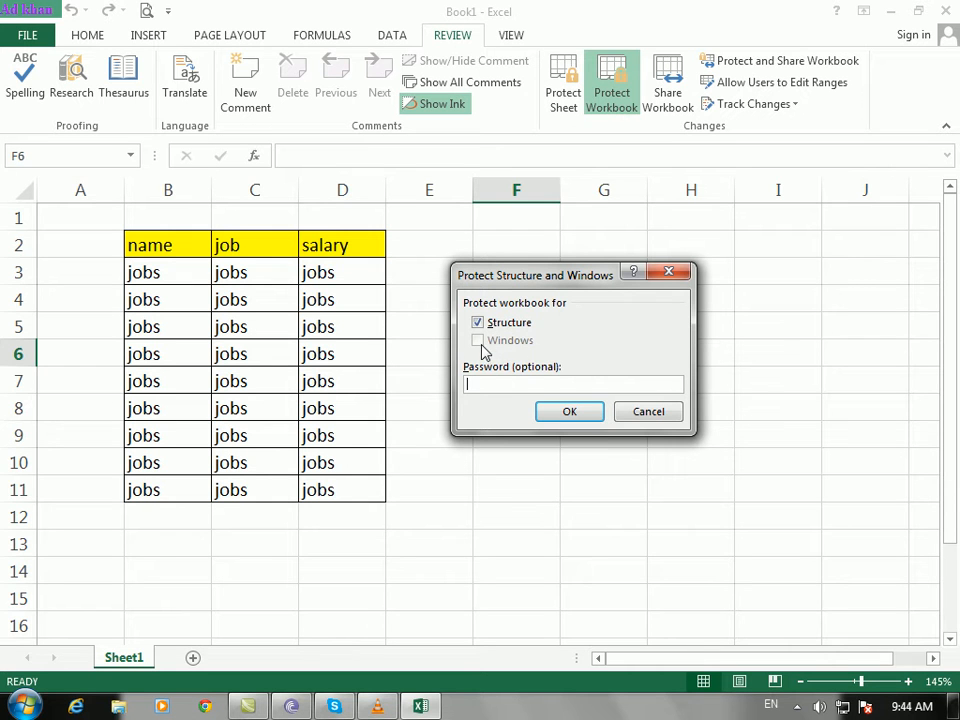
click(655, 416)
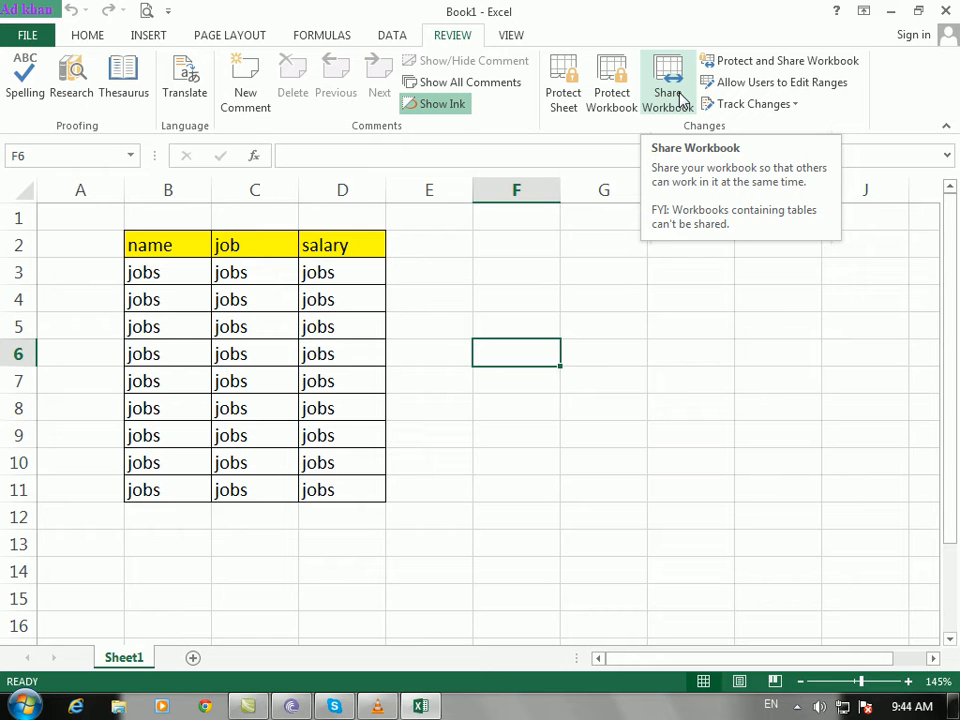
click(580, 362)
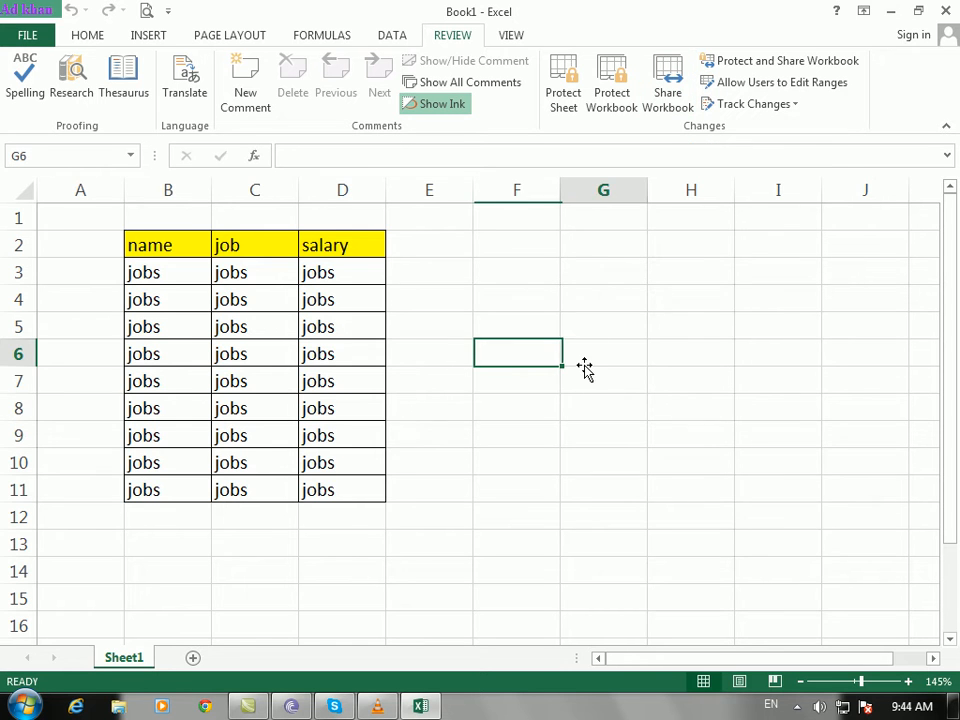
click(490, 371)
click(504, 324)
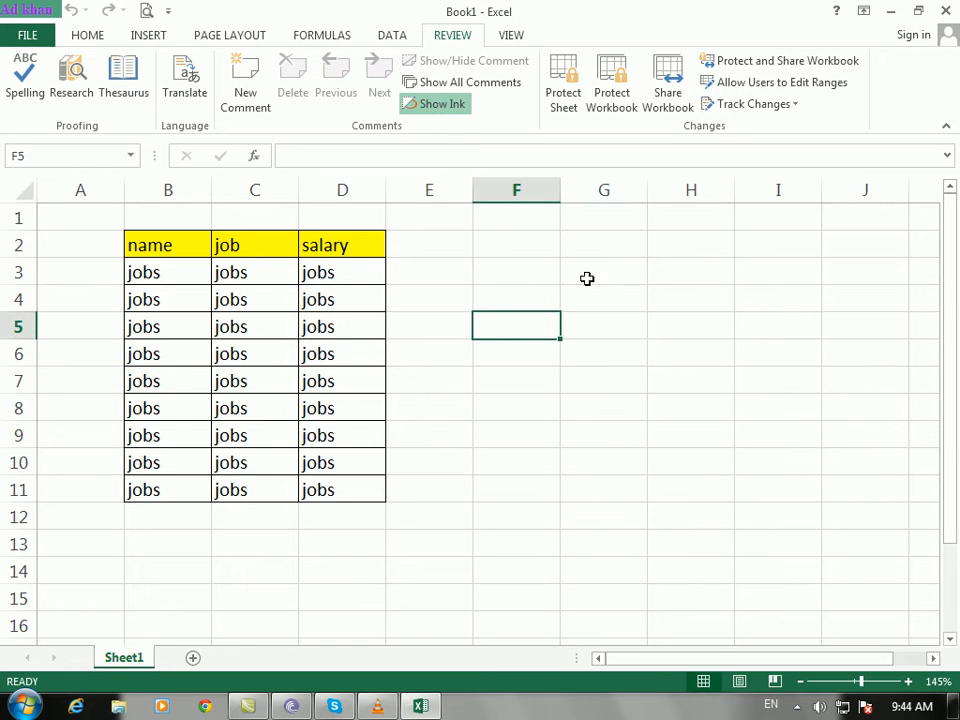
click(529, 248)
click(664, 110)
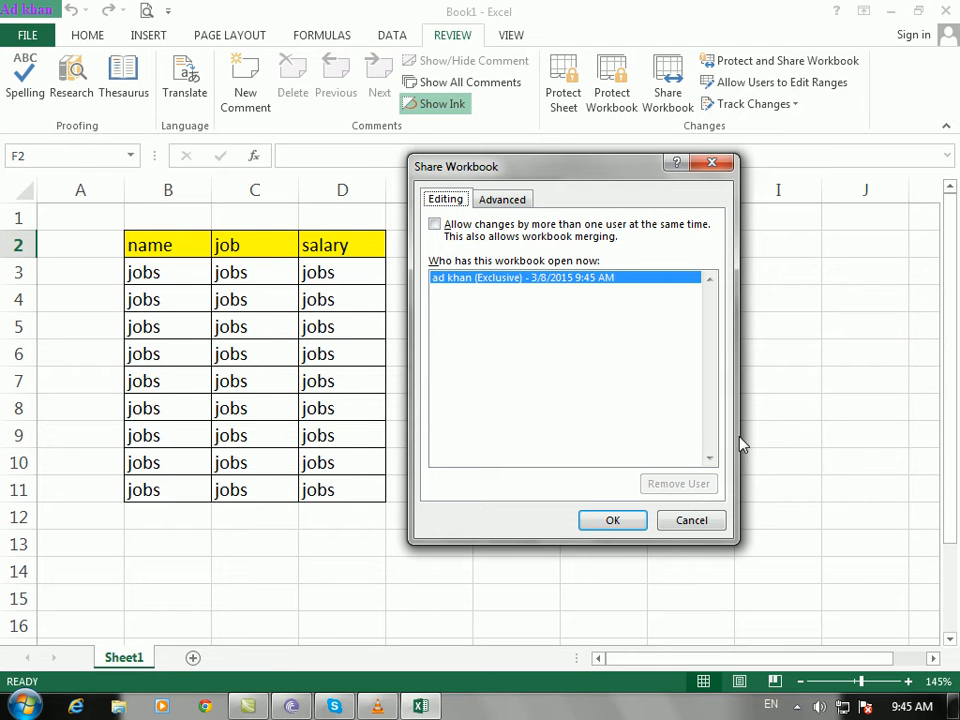
click(692, 520)
click(582, 293)
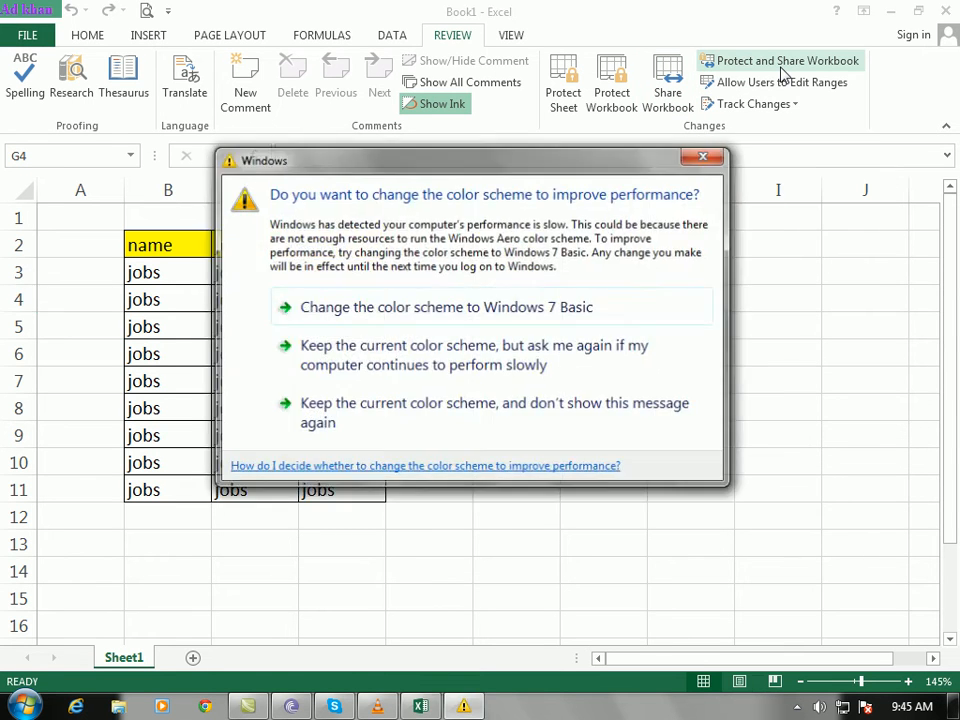
click(709, 156)
click(630, 323)
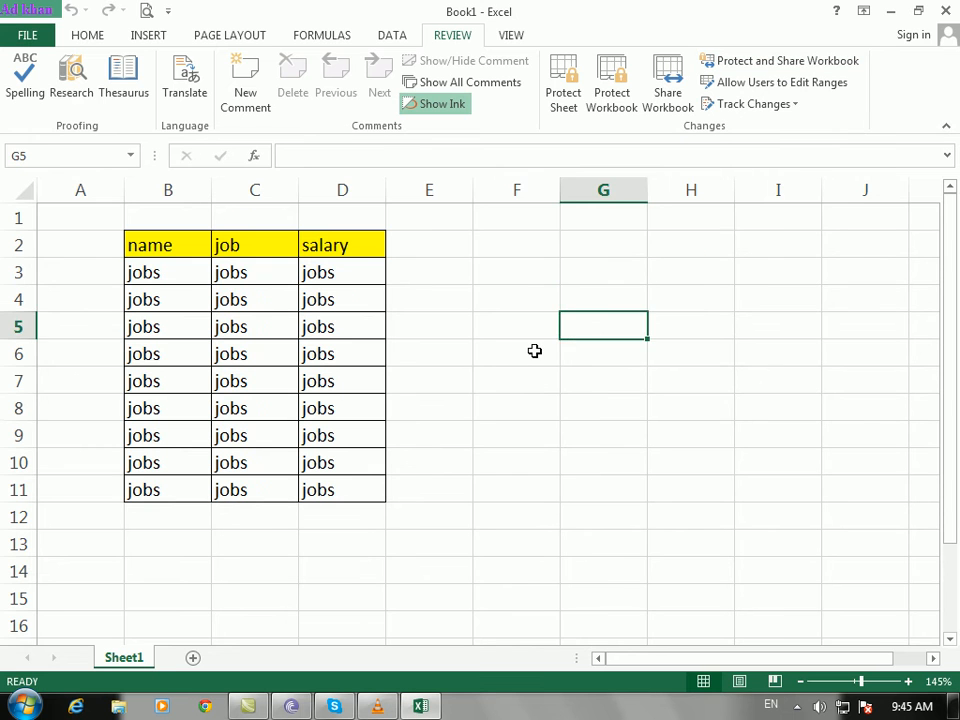
click(551, 347)
click(450, 318)
click(422, 357)
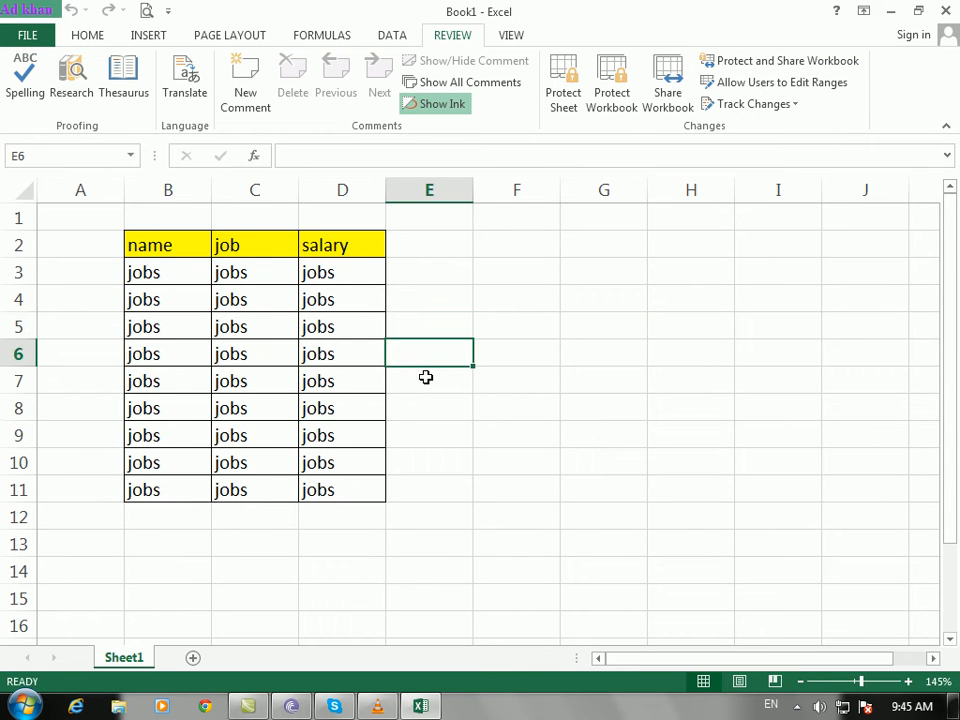
click(422, 381)
click(410, 364)
drag(413, 379, 416, 388)
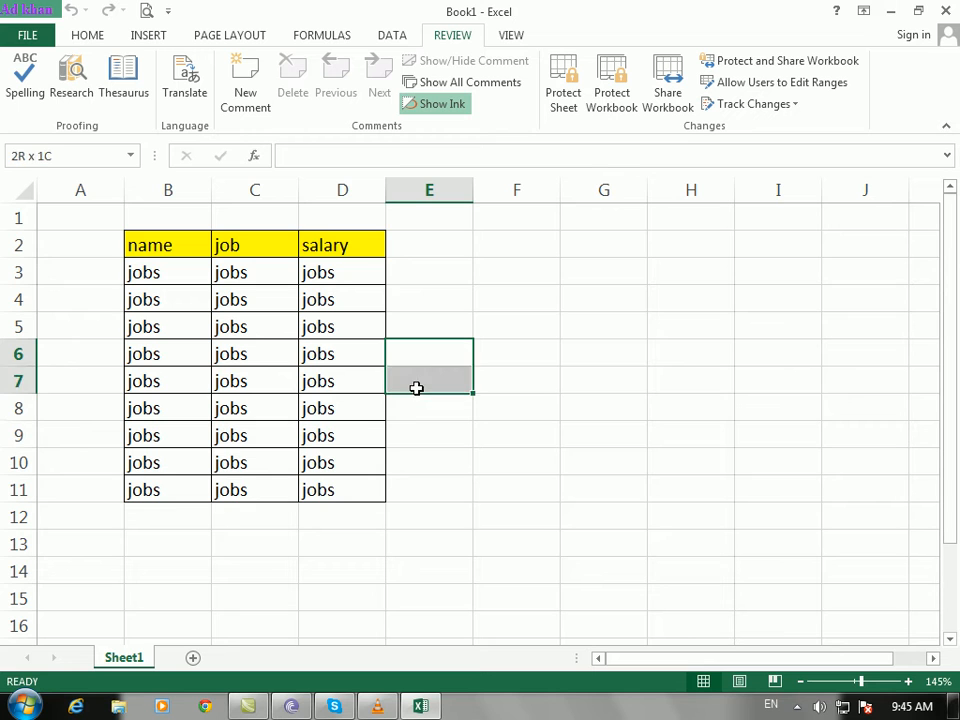
drag(591, 358, 428, 375)
click(452, 358)
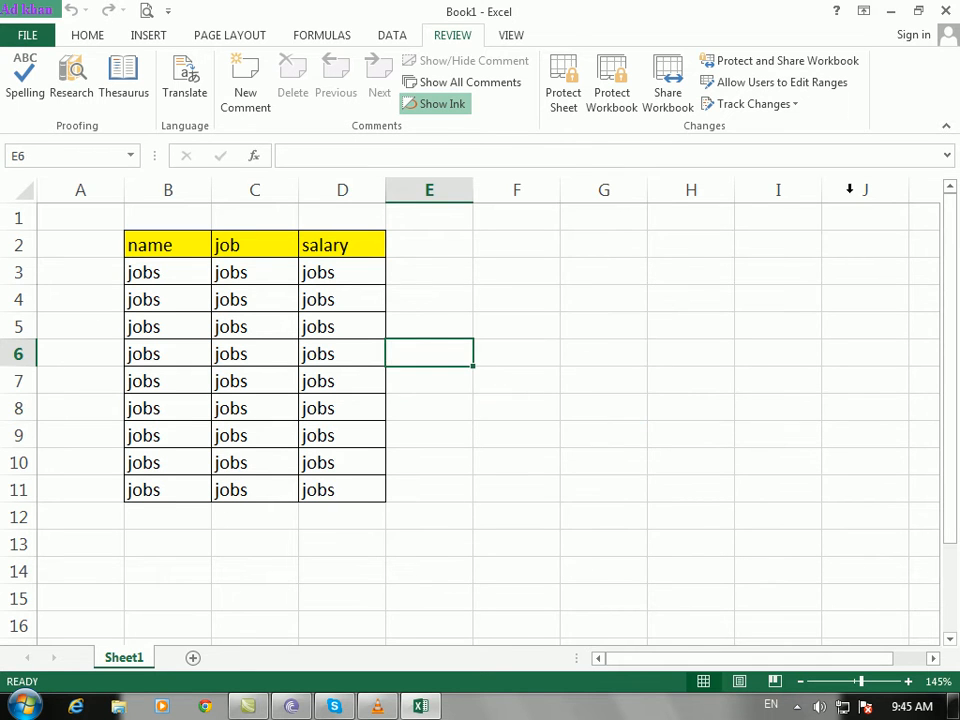
click(806, 63)
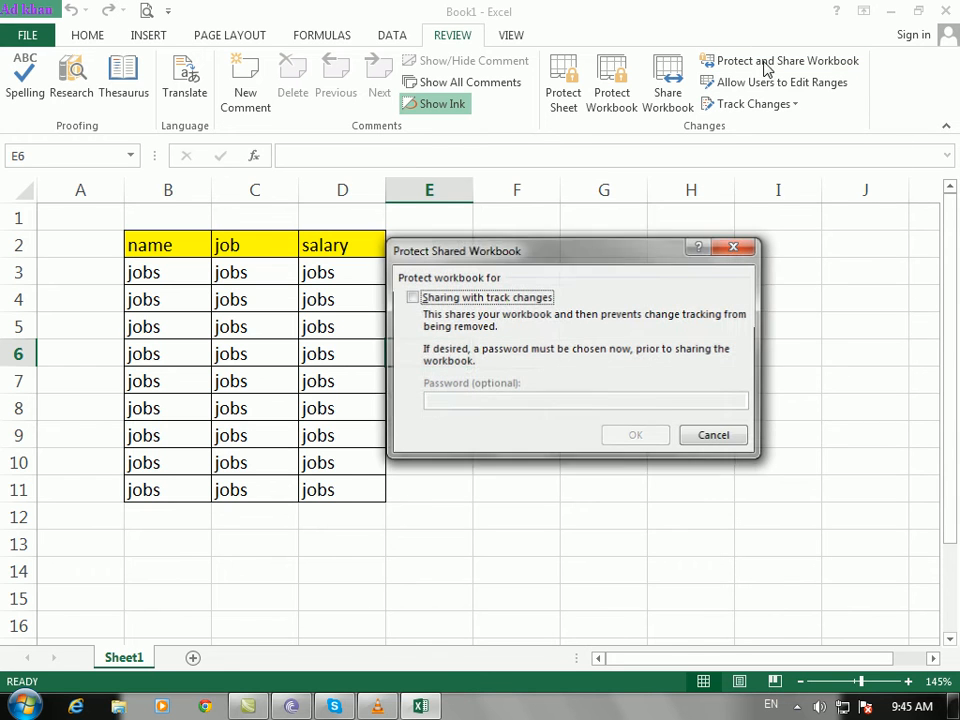
click(499, 299)
click(502, 402)
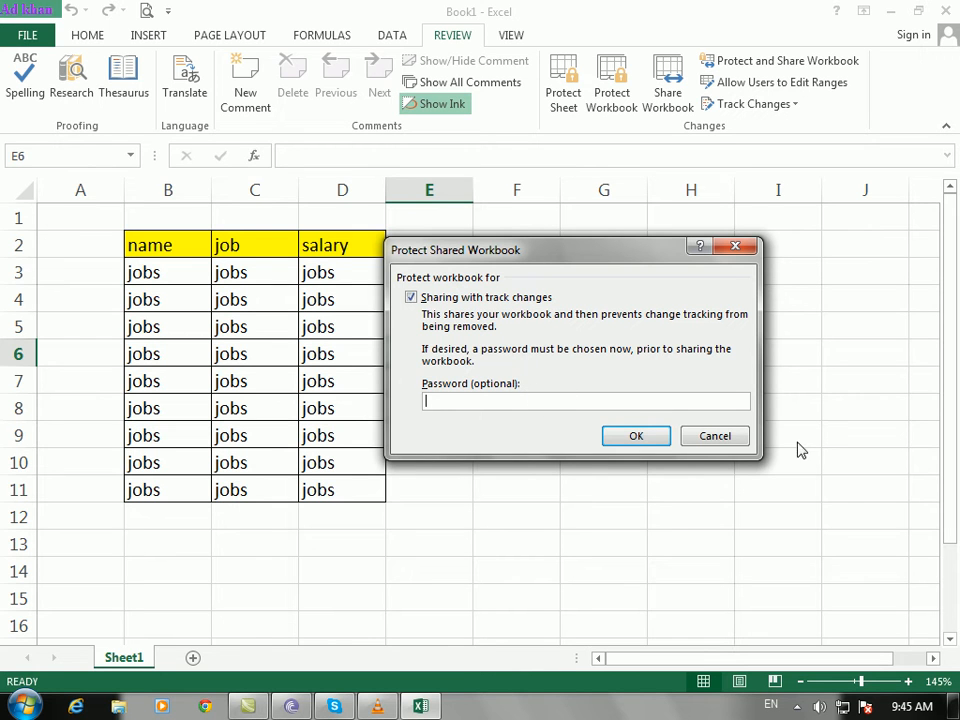
click(725, 438)
click(562, 374)
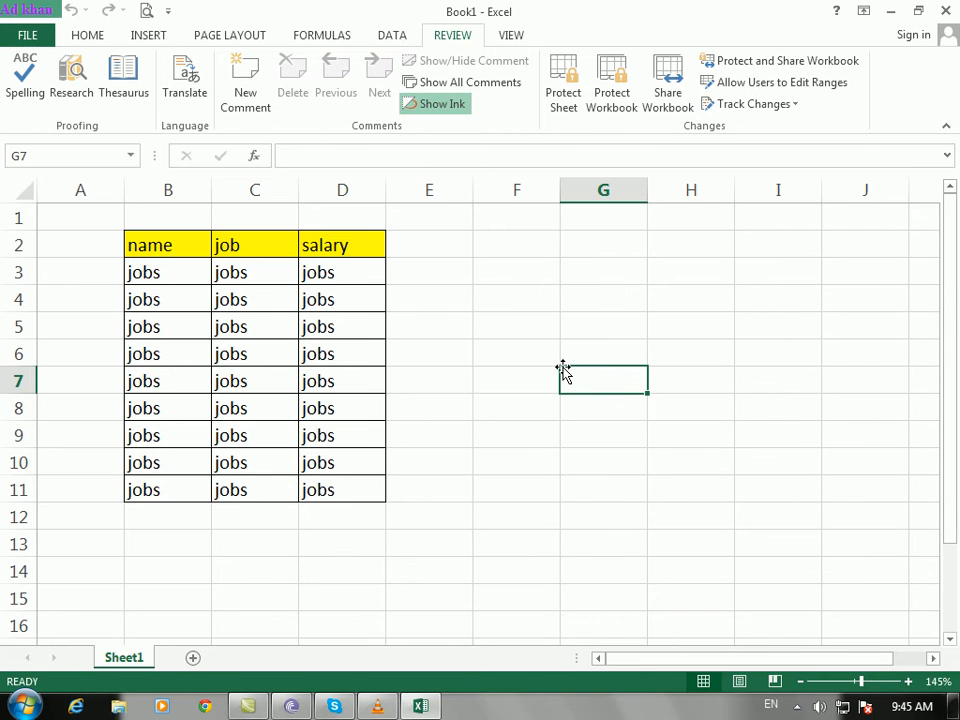
drag(431, 359, 770, 386)
click(440, 354)
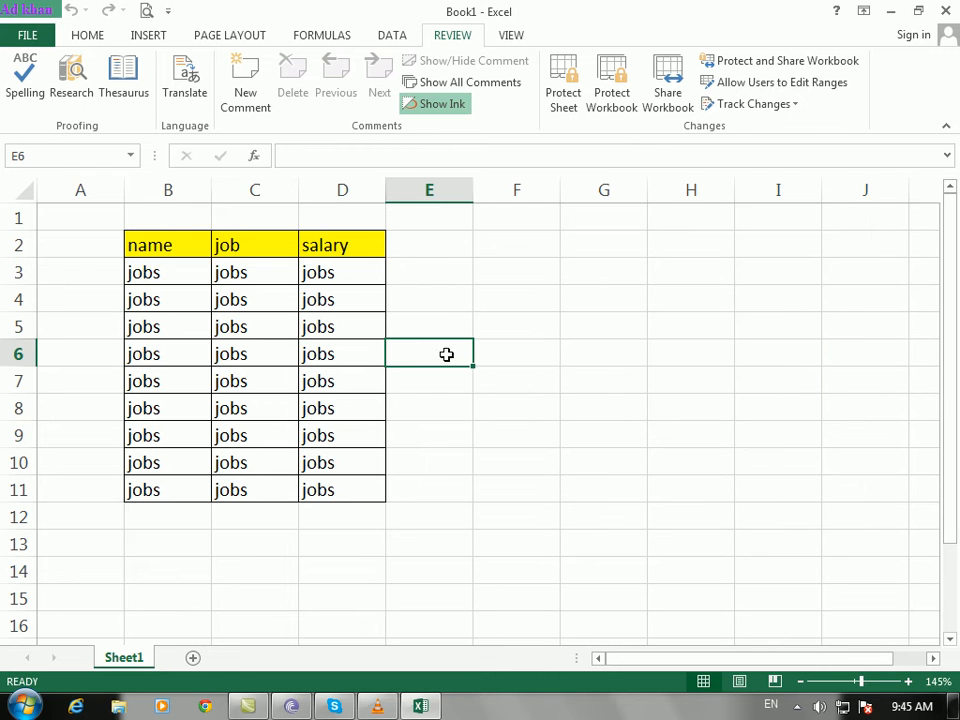
click(756, 62)
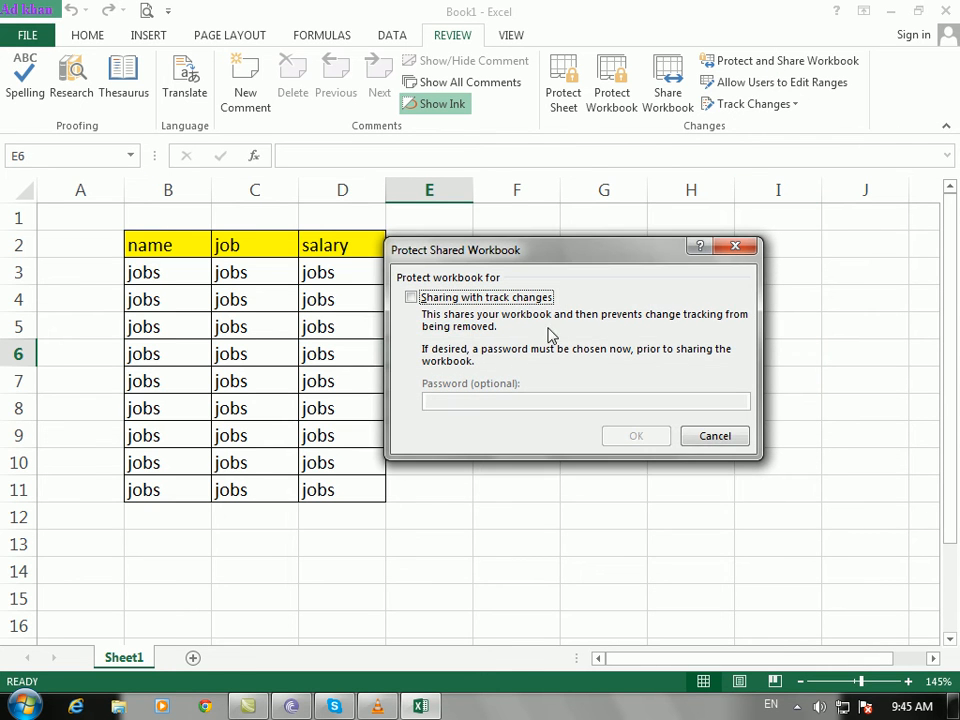
click(713, 436)
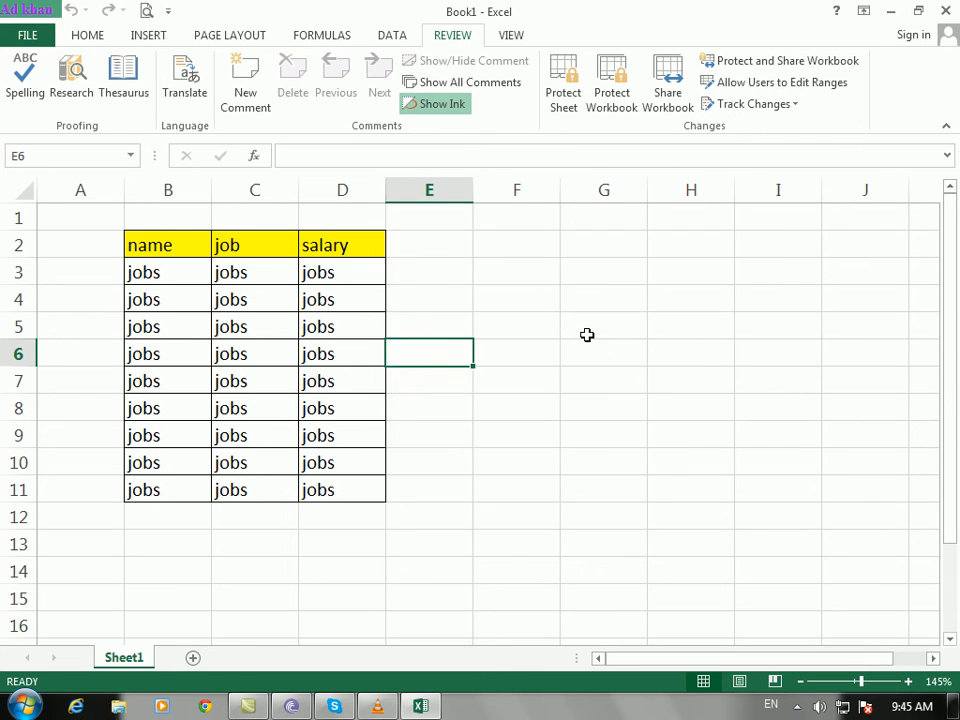
click(588, 334)
click(740, 218)
click(634, 388)
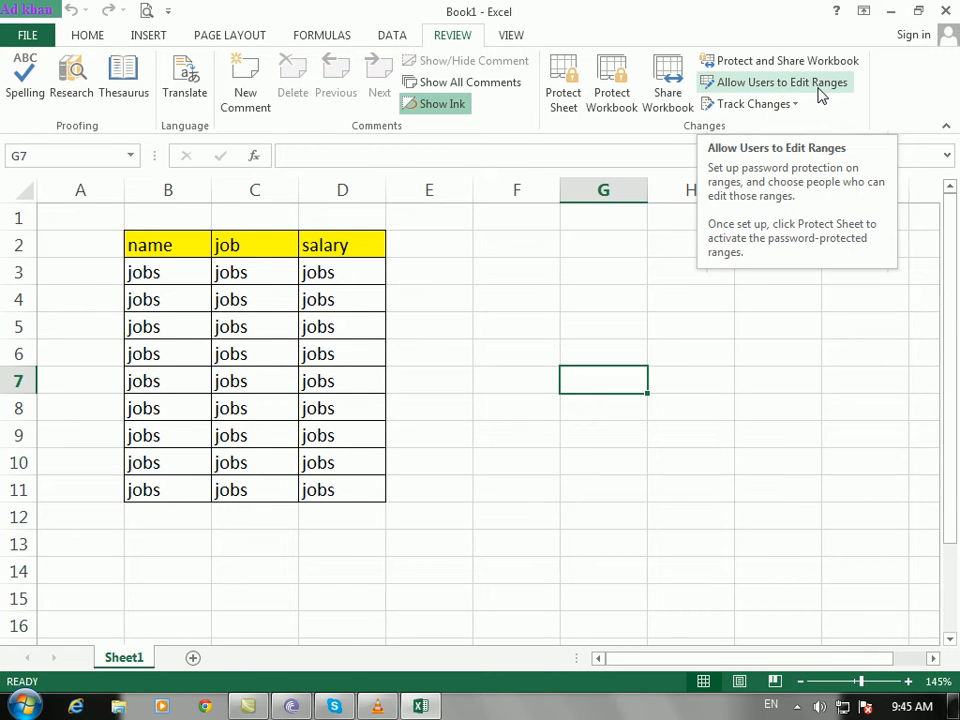
Step: Start a new editable range Range1 referring to B2:D11 and enter a range password
drag(150, 246, 349, 497)
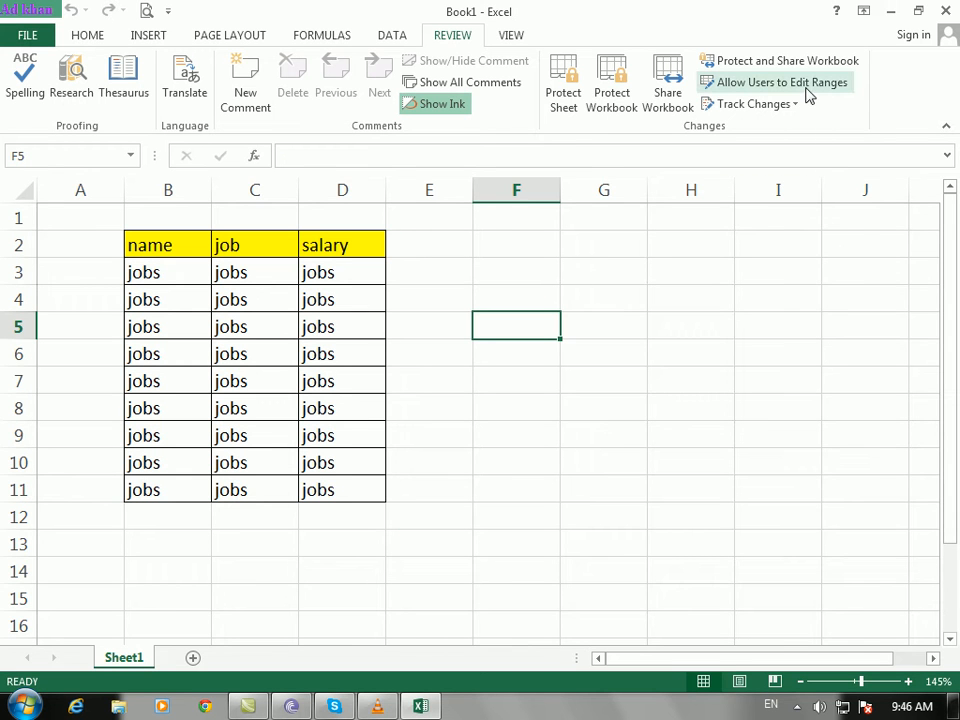
click(806, 88)
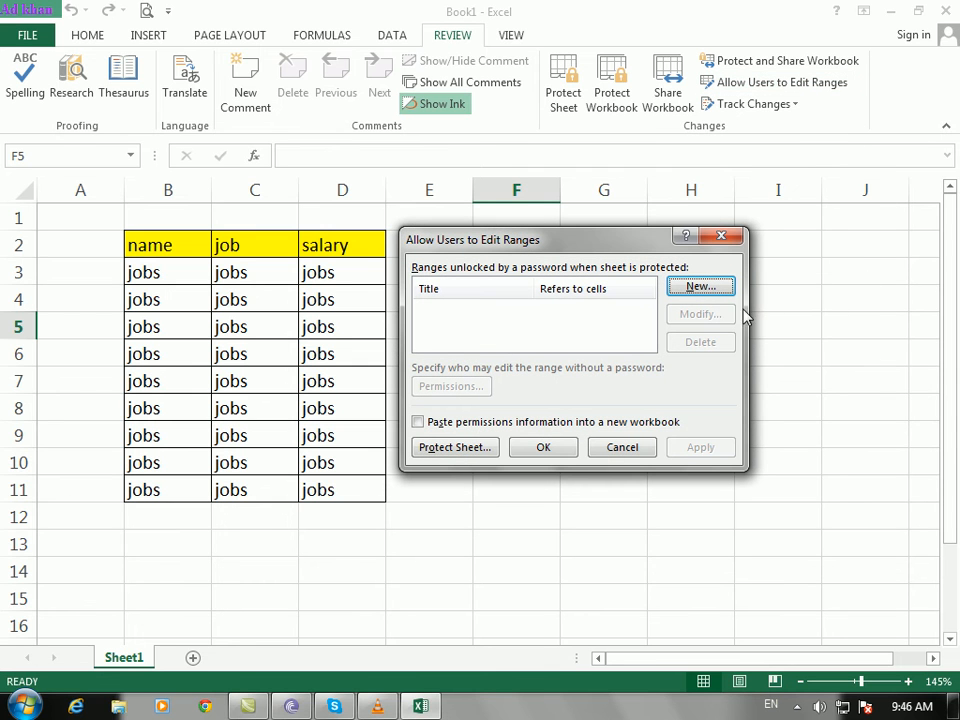
click(701, 287)
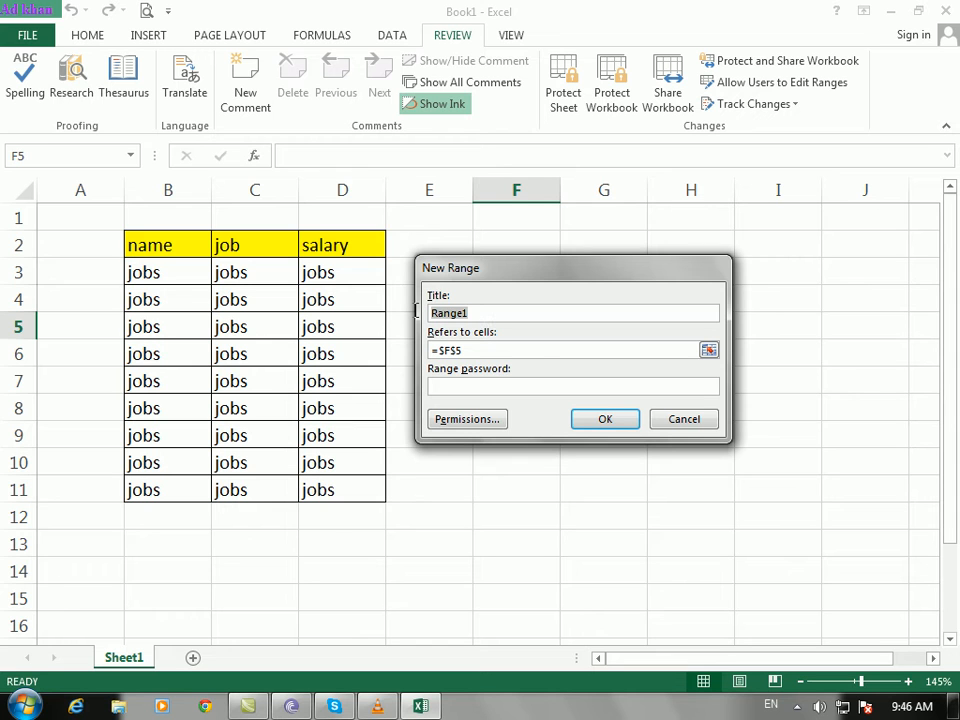
click(538, 356)
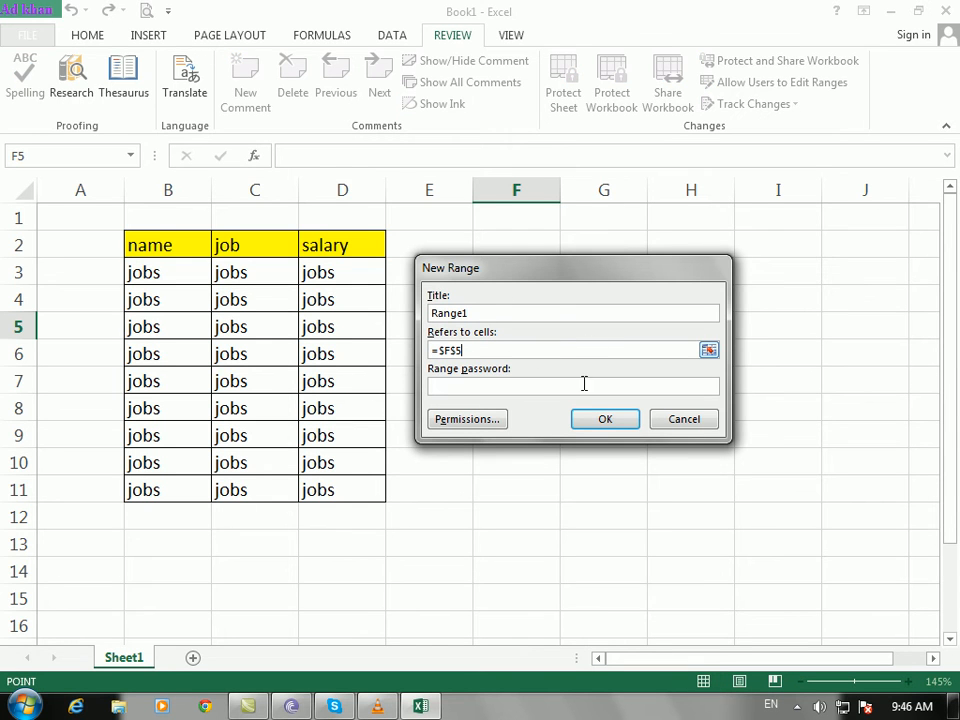
drag(163, 249, 360, 497)
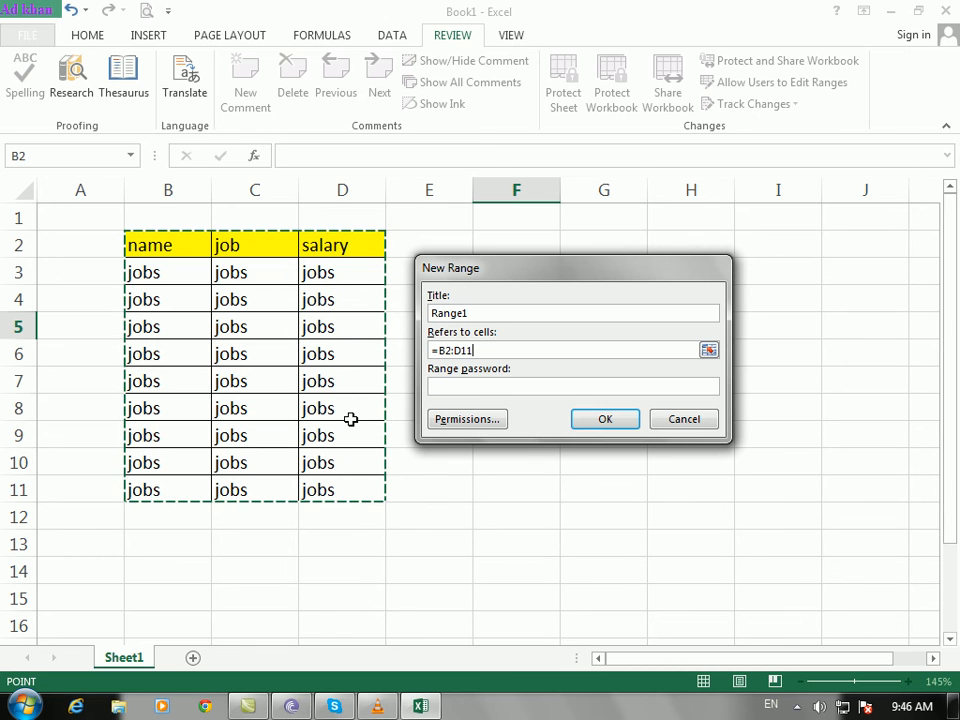
click(523, 385)
text(12)
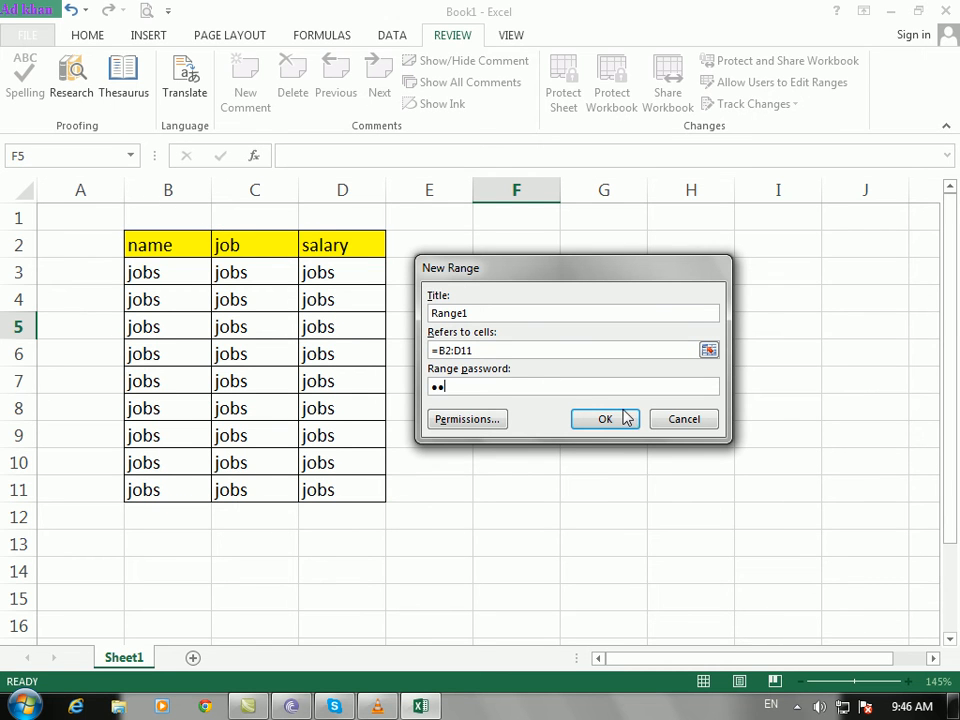
Step: Review Range1's permissions without changes, then confirm the range password
click(464, 419)
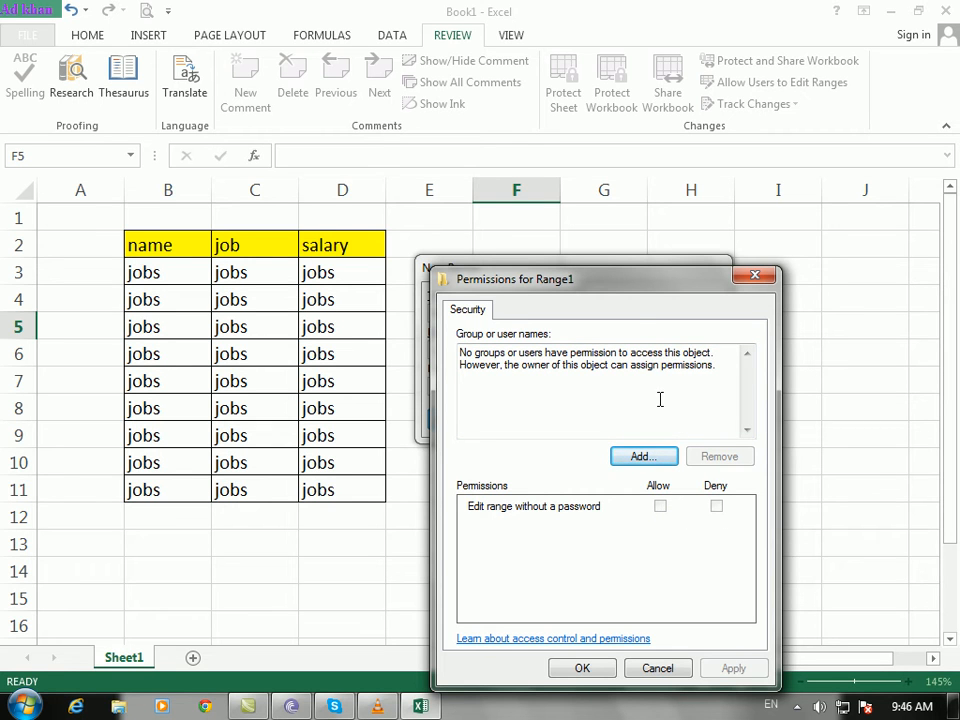
drag(643, 289, 613, 206)
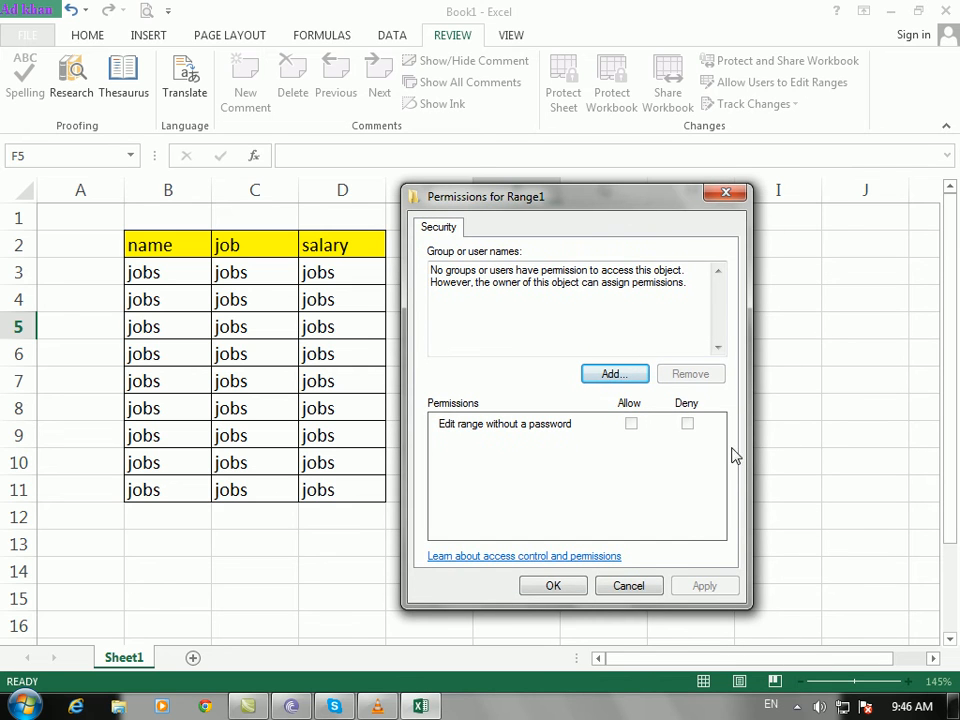
click(641, 588)
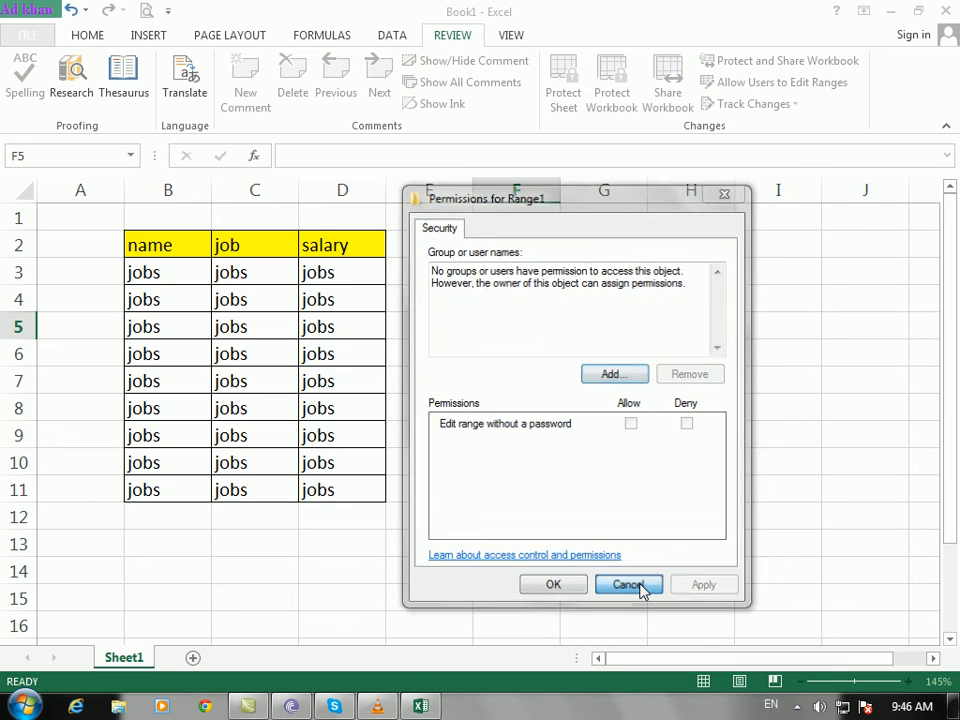
click(513, 383)
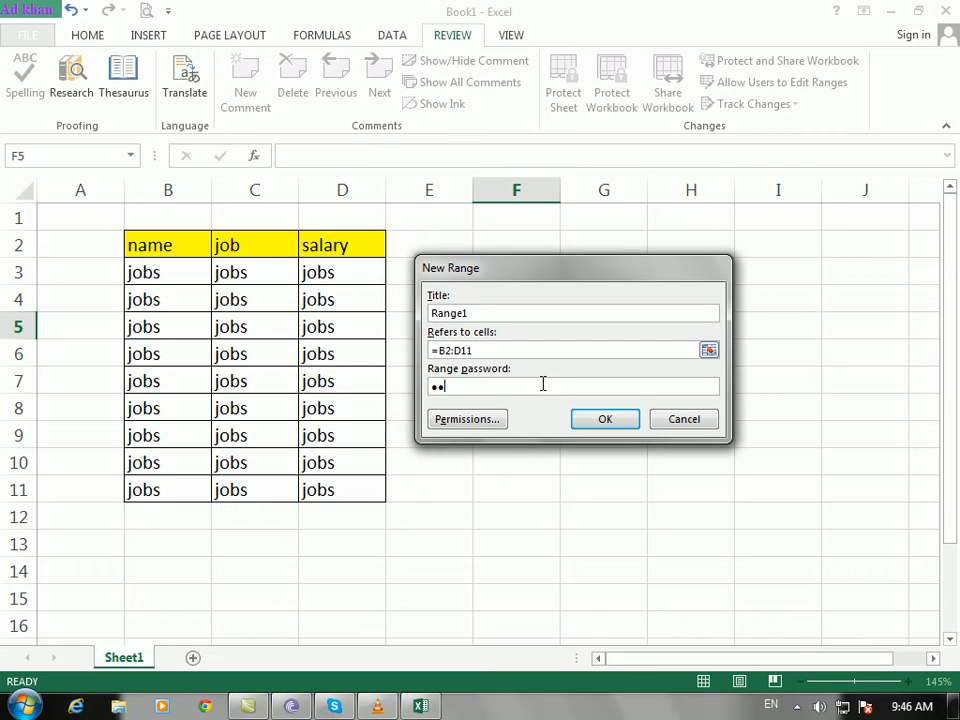
click(589, 418)
text(12)
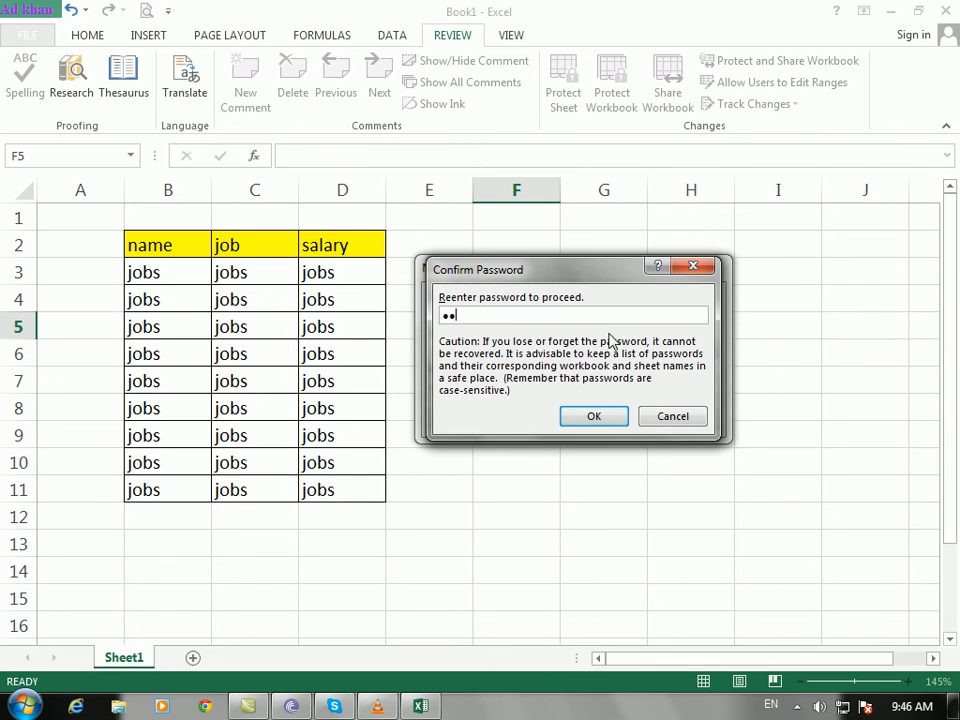
click(603, 423)
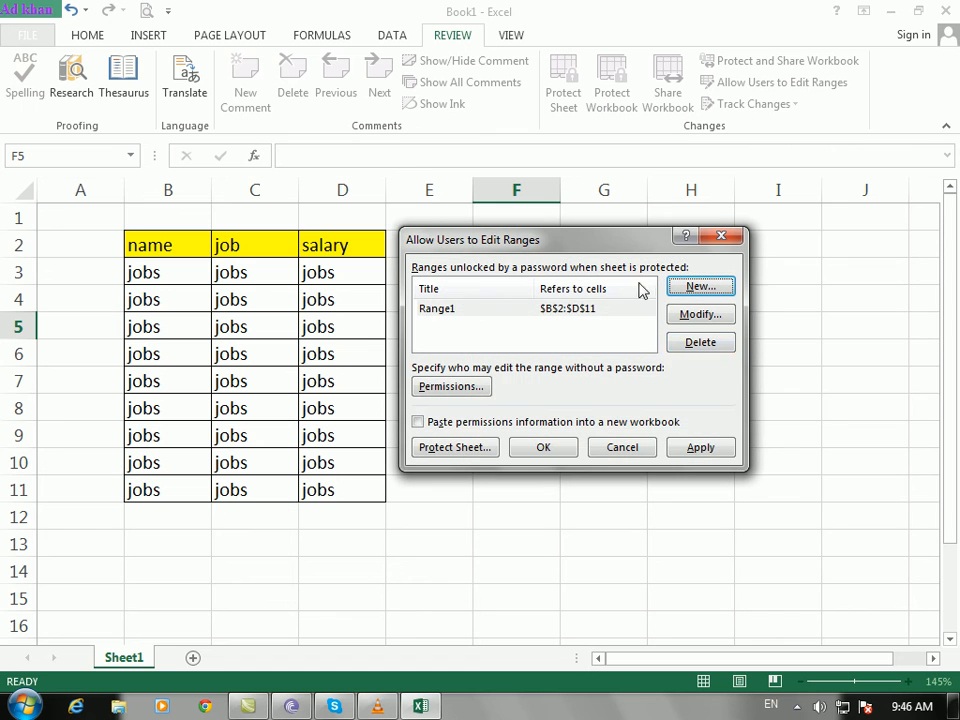
Step: Apply Range1, close the editable ranges list, and select D8 then F10
click(706, 453)
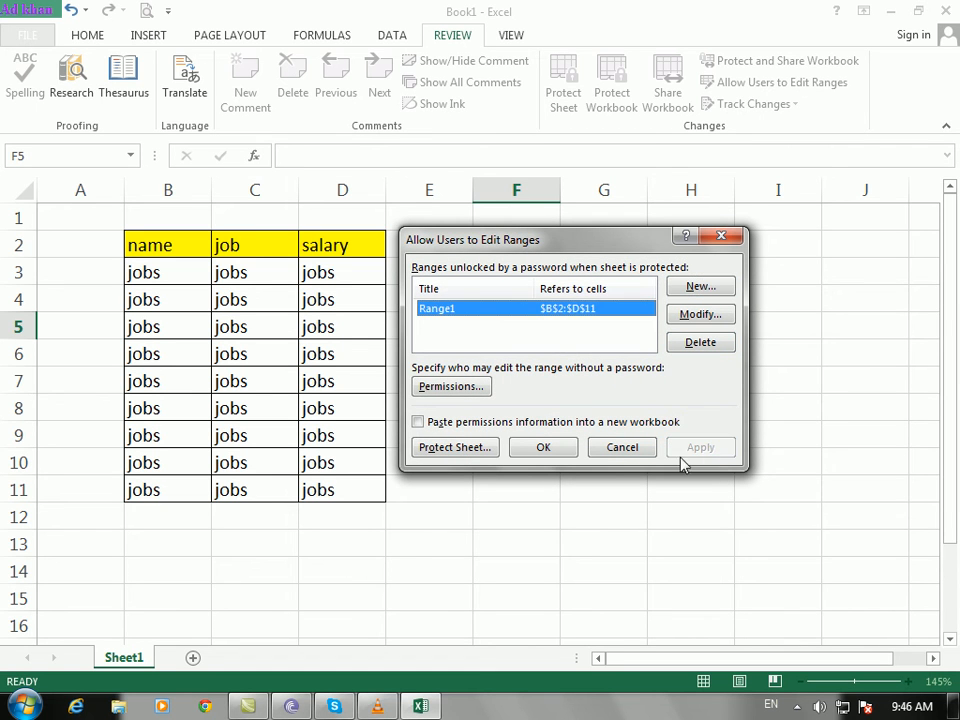
click(545, 448)
click(375, 407)
click(527, 459)
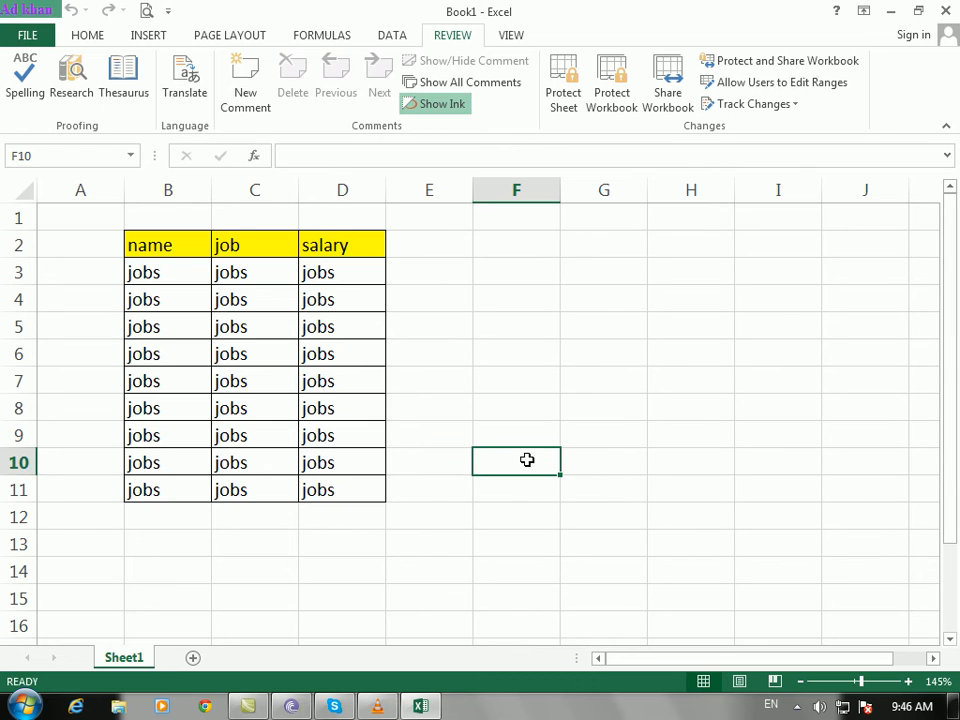
Step: Select E11 and B2, reopen Allow Users to Edit Ranges, and dismiss a download-manager warning
click(424, 489)
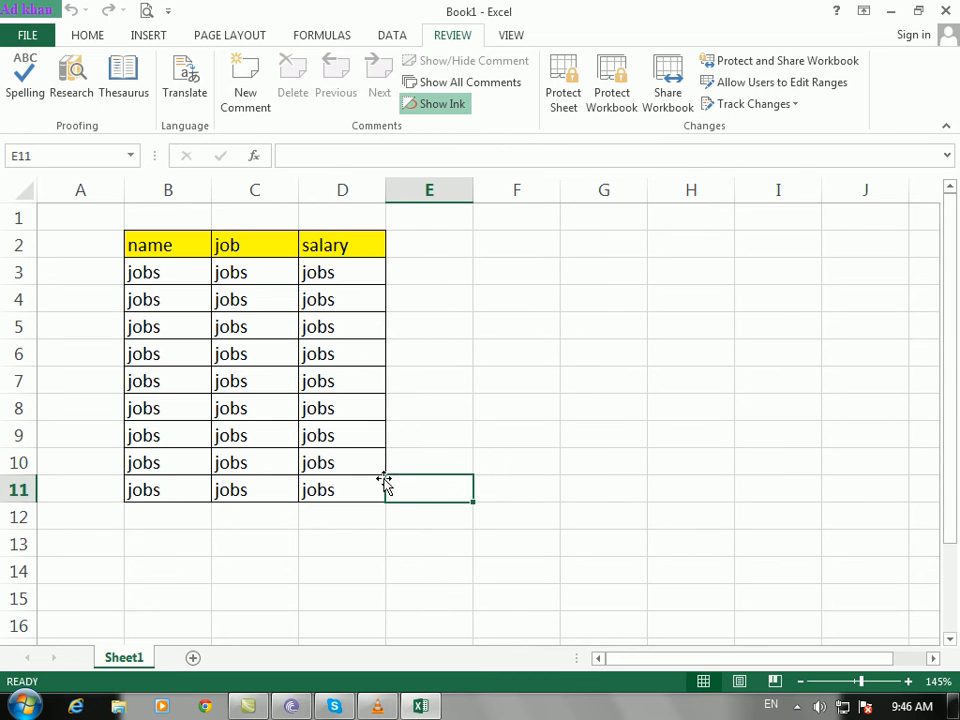
click(158, 250)
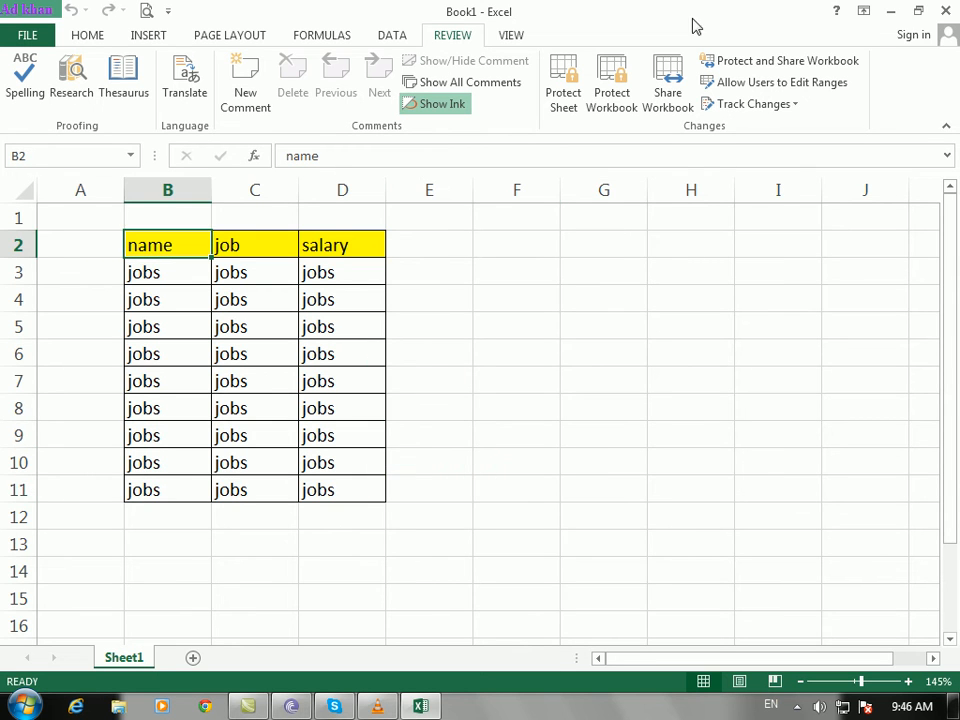
click(755, 83)
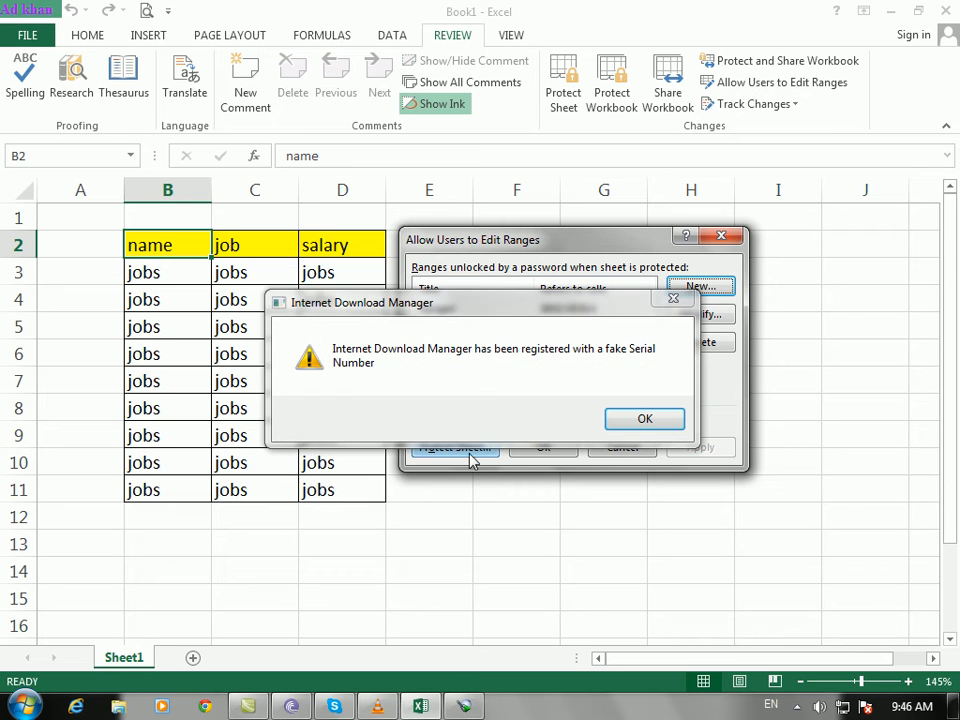
click(646, 420)
Step: Protect the sheet from that dialog with a confirmed password
click(484, 448)
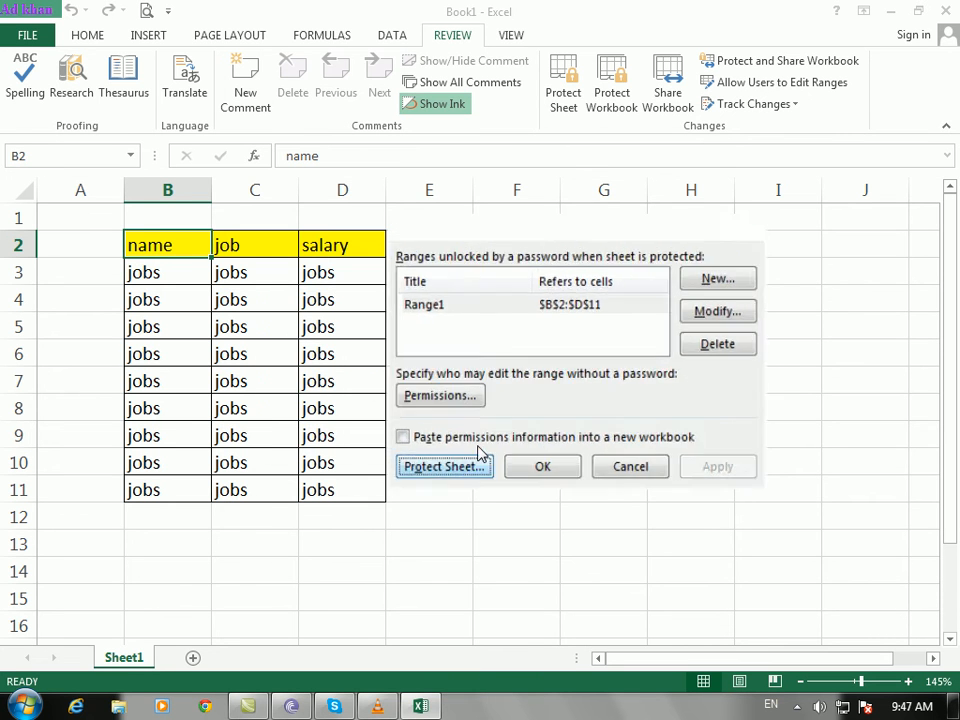
click(580, 470)
text(12)
click(594, 416)
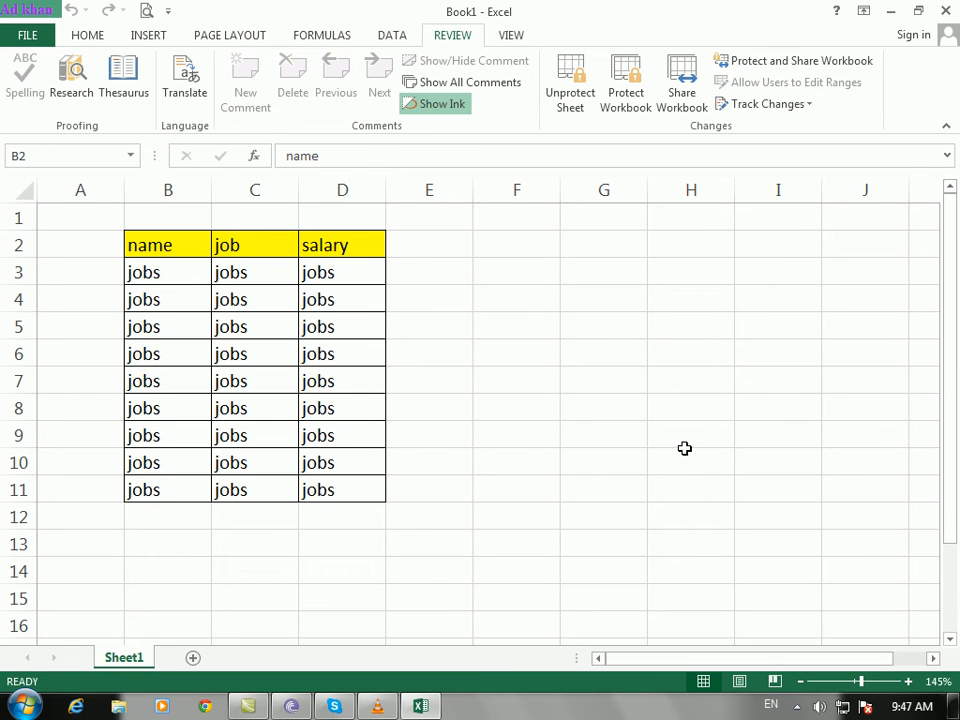
Step: Unlock the protected range with its password and enter 'name' into B2
double_click(361, 294)
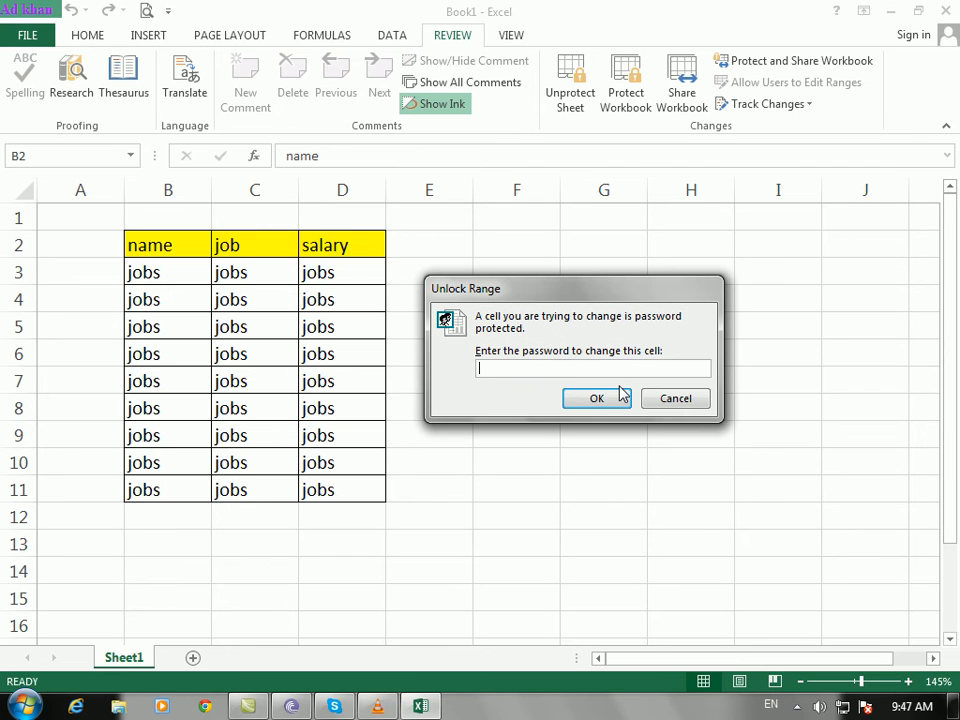
text(••)
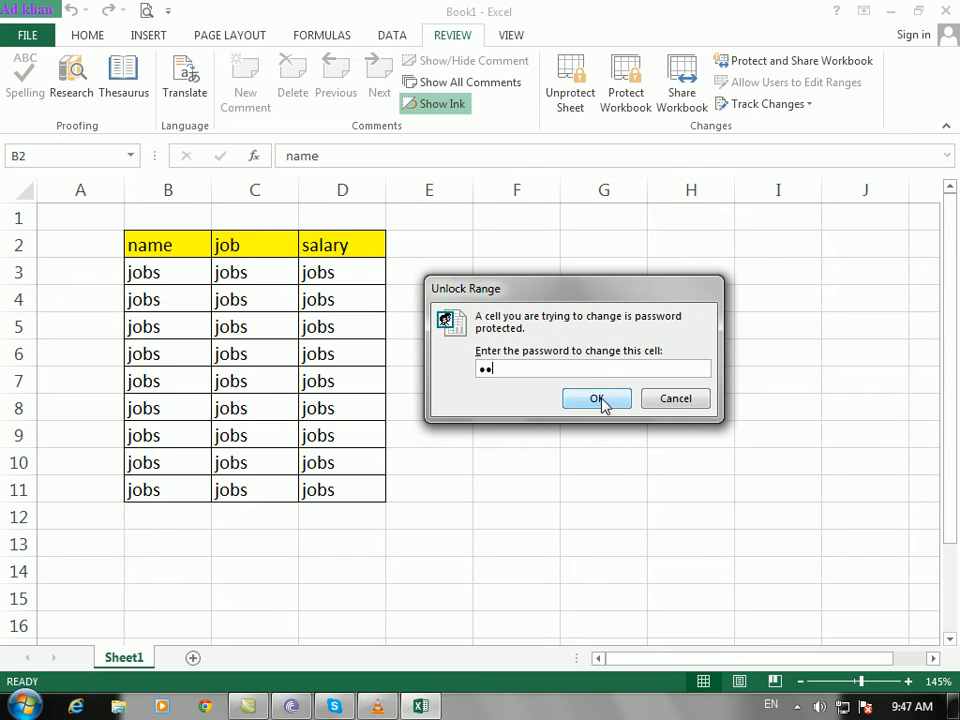
click(602, 400)
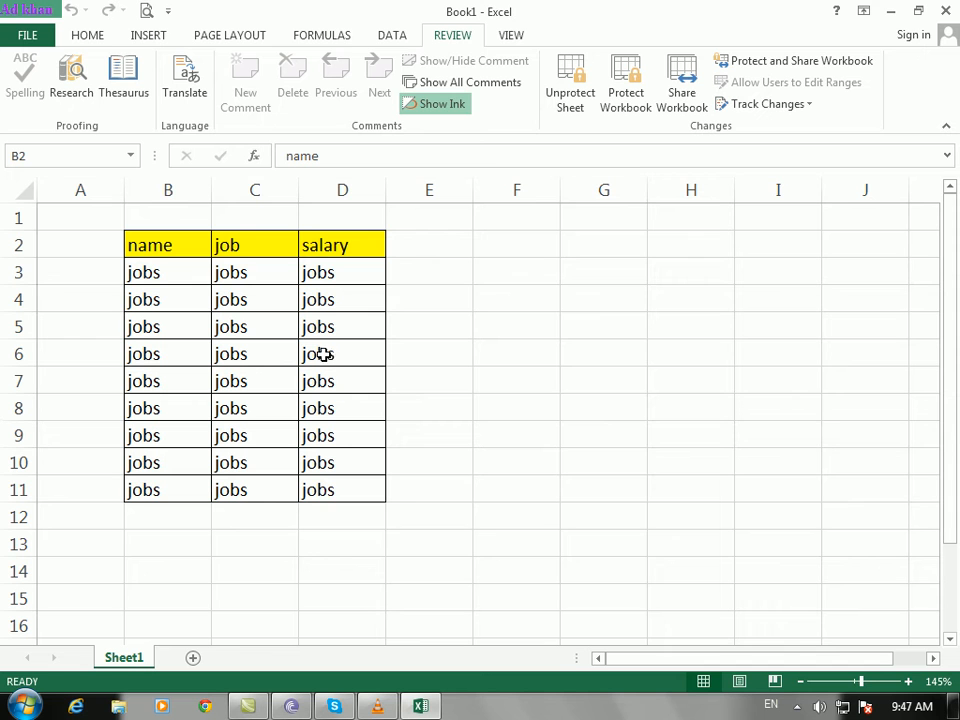
text(s)
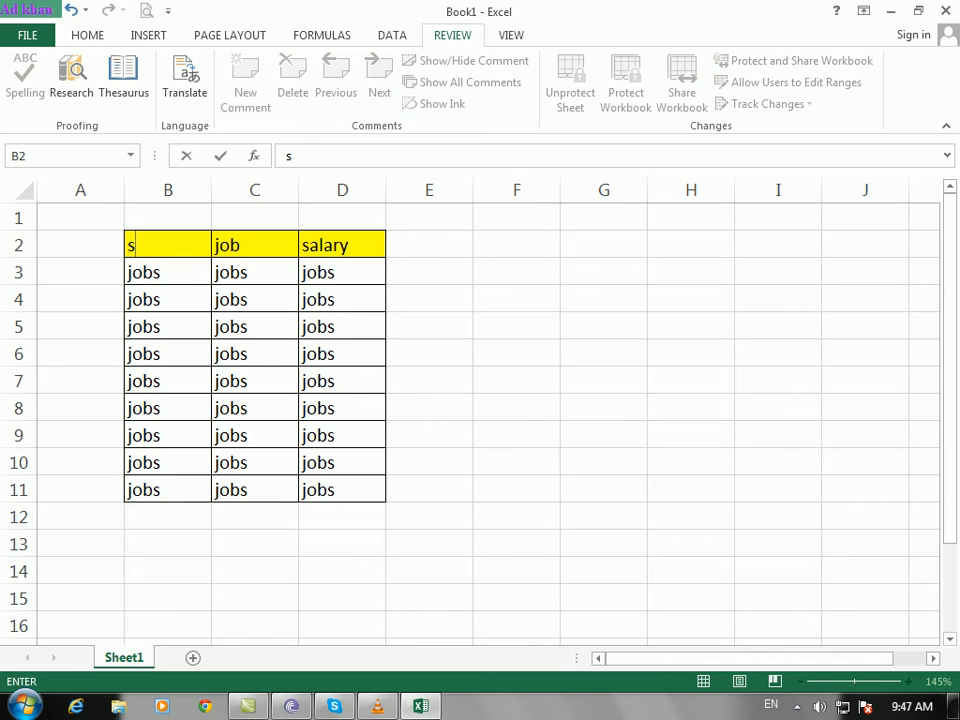
mouse_move(954, 706)
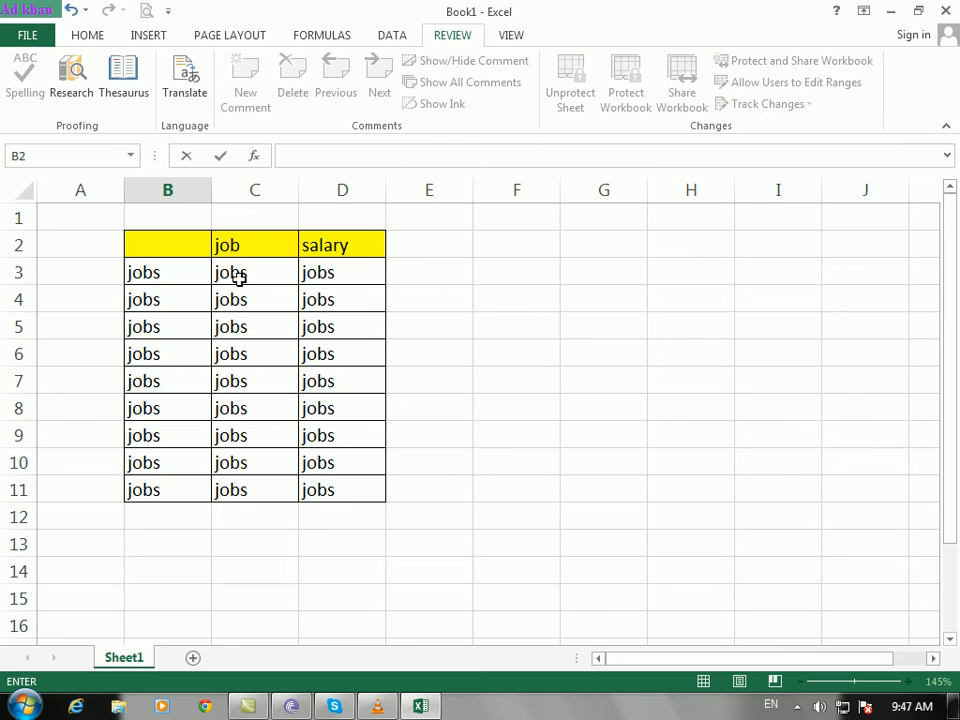
text(name)
key(ctrl+Return)
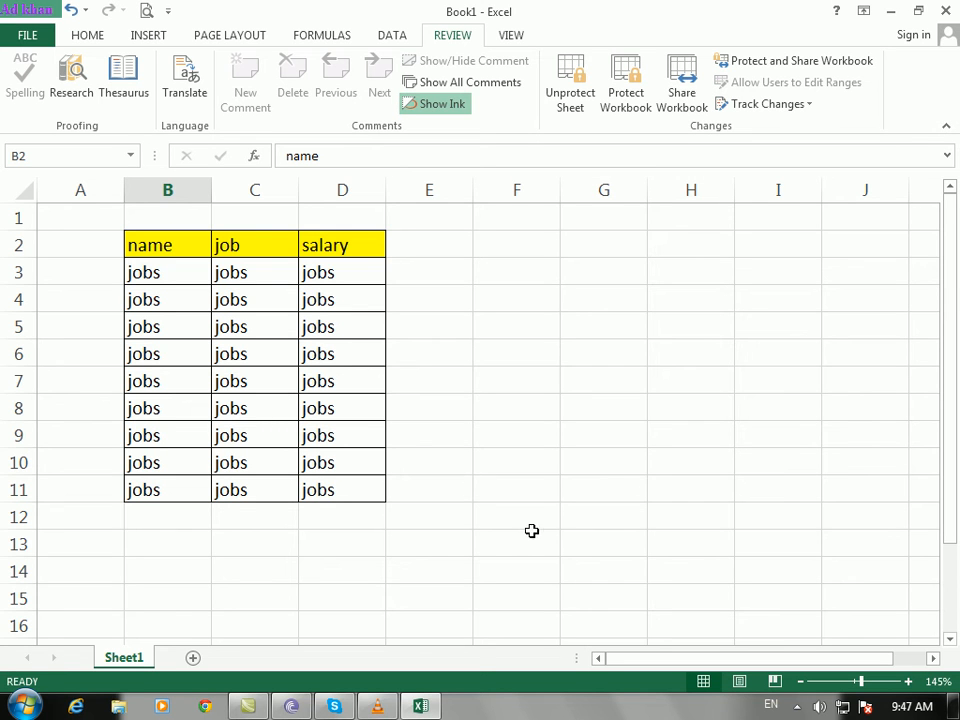
Step: Test another entry in B2, then clear it and restore the 'name' header
text(s)
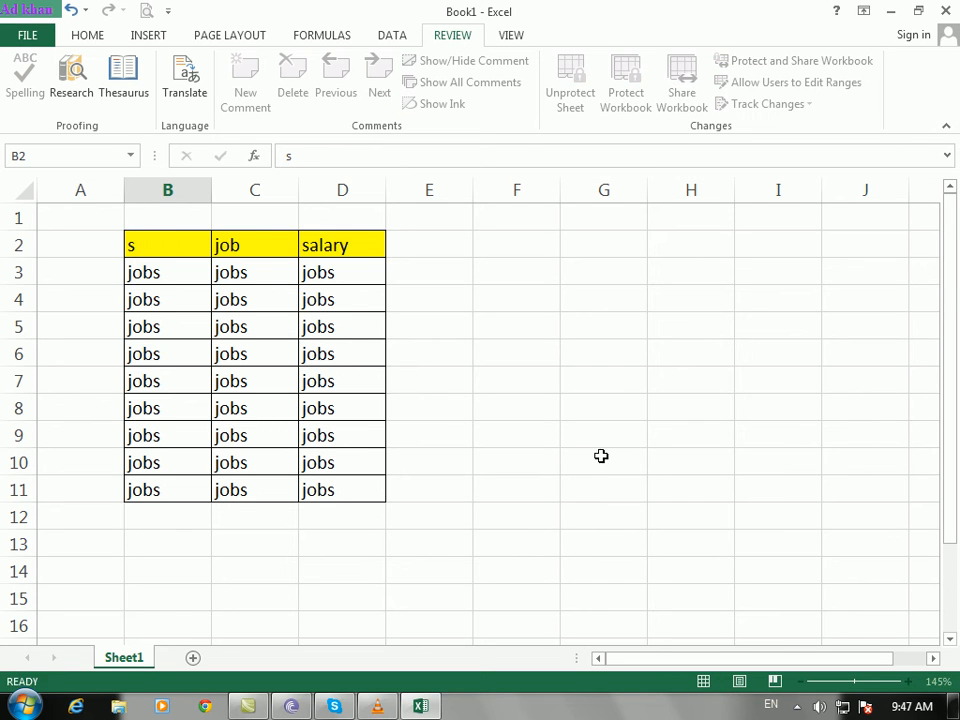
key(ctrl+Return)
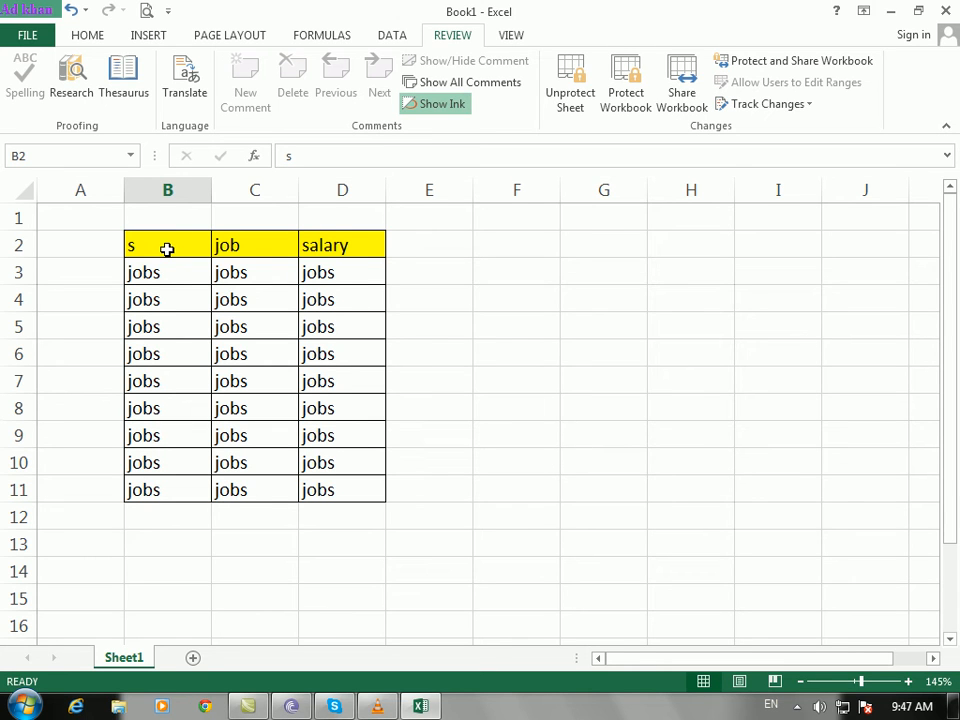
key(BackSpace)
text(name)
key(ctrl+Return)
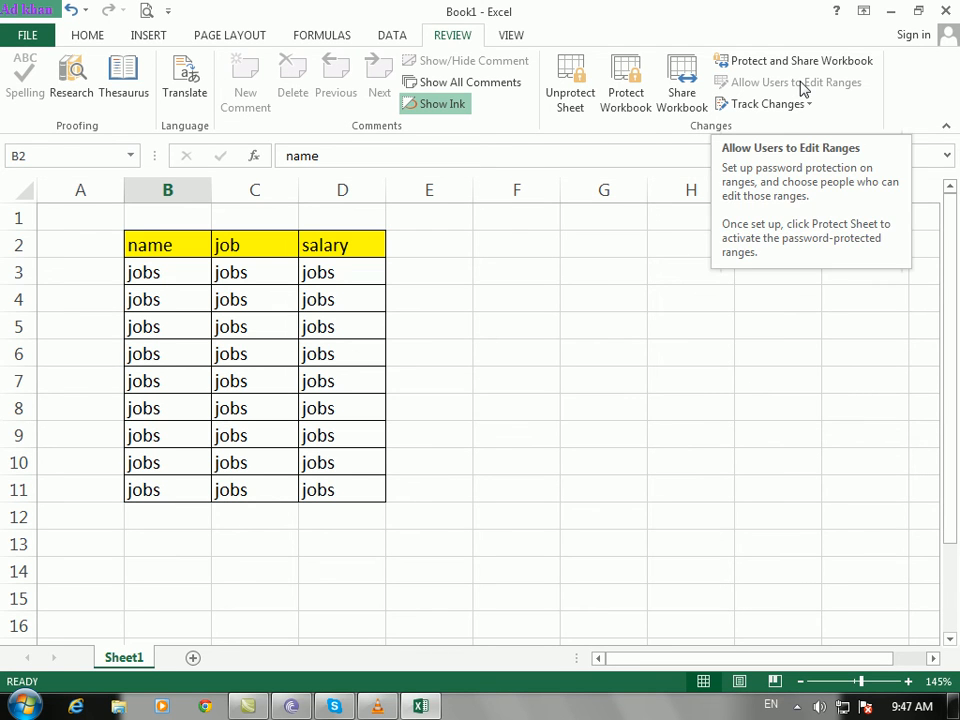
Step: Unprotect the sheet with its password and click empty cells beside the table
click(570, 82)
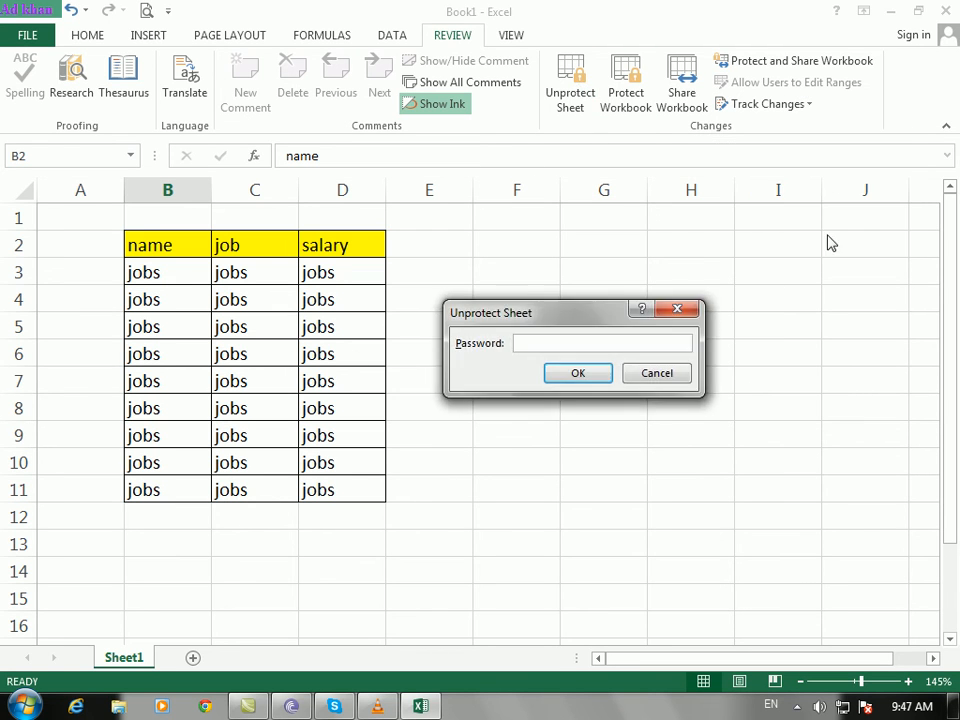
text(12)
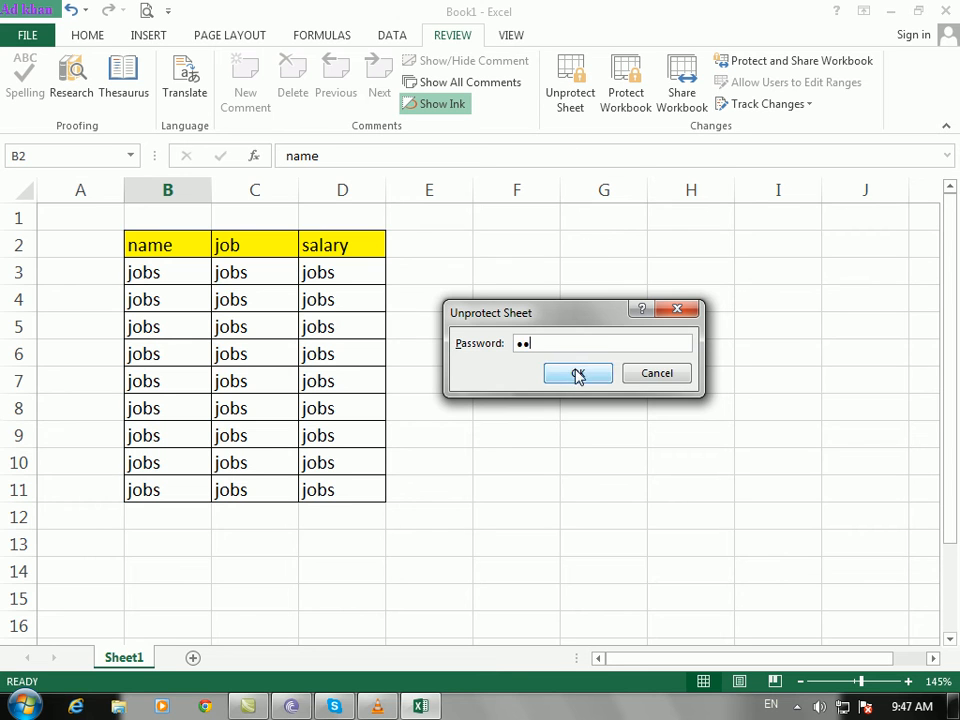
click(578, 373)
click(455, 352)
click(602, 384)
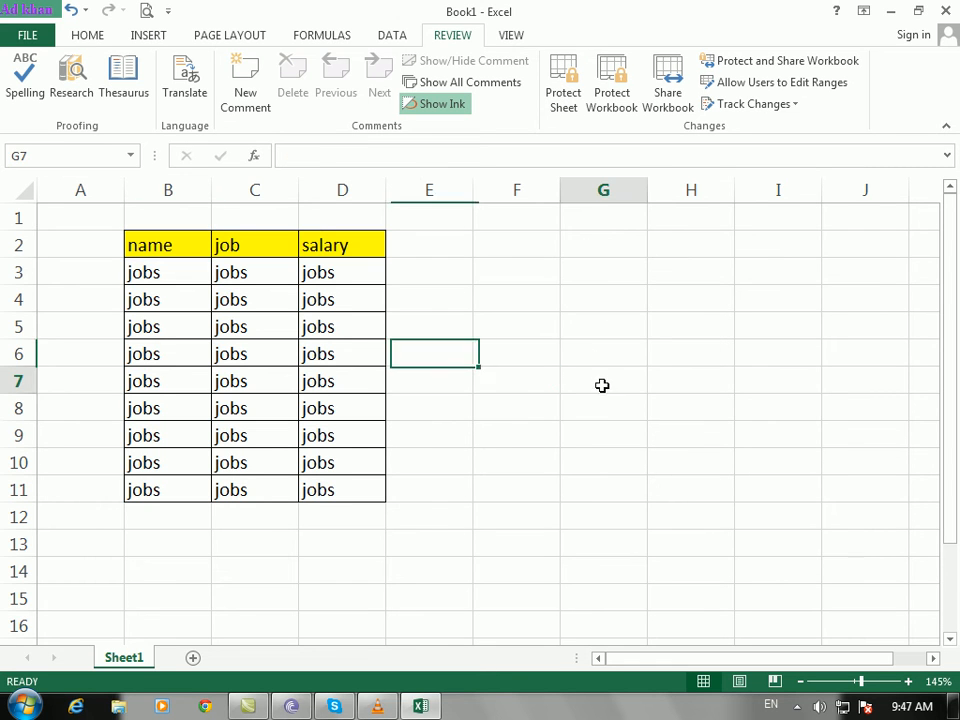
click(830, 88)
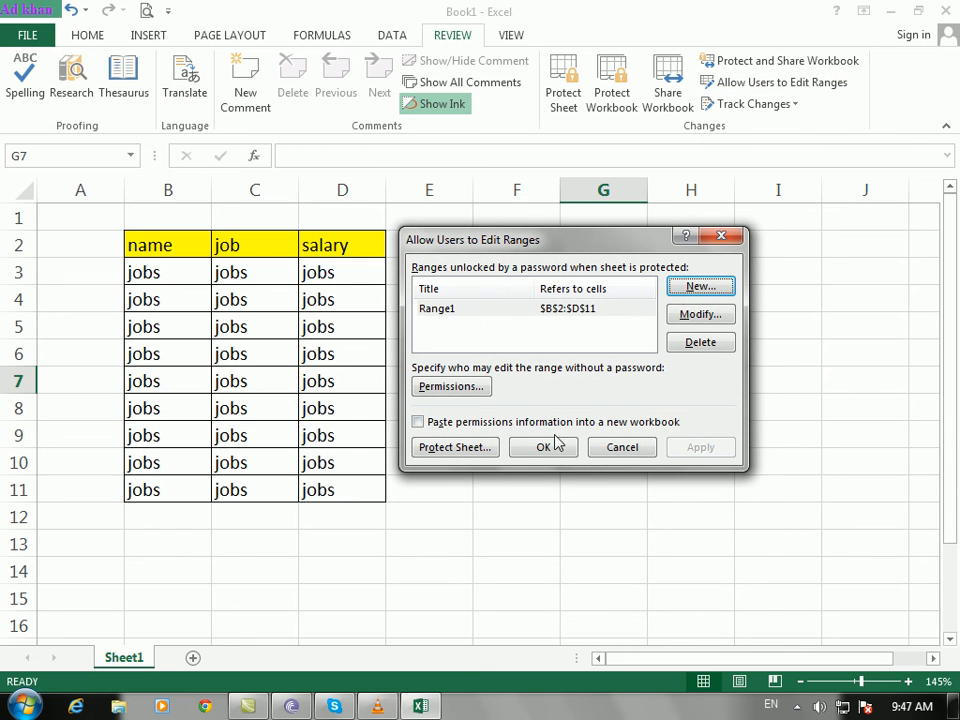
drag(575, 245, 626, 261)
click(492, 434)
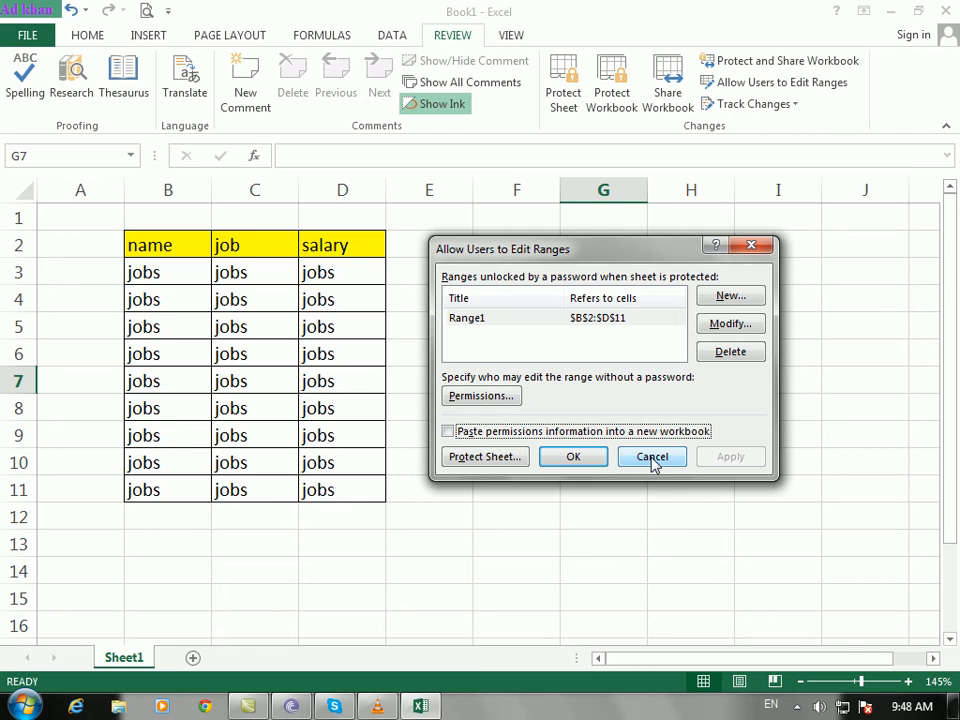
click(746, 324)
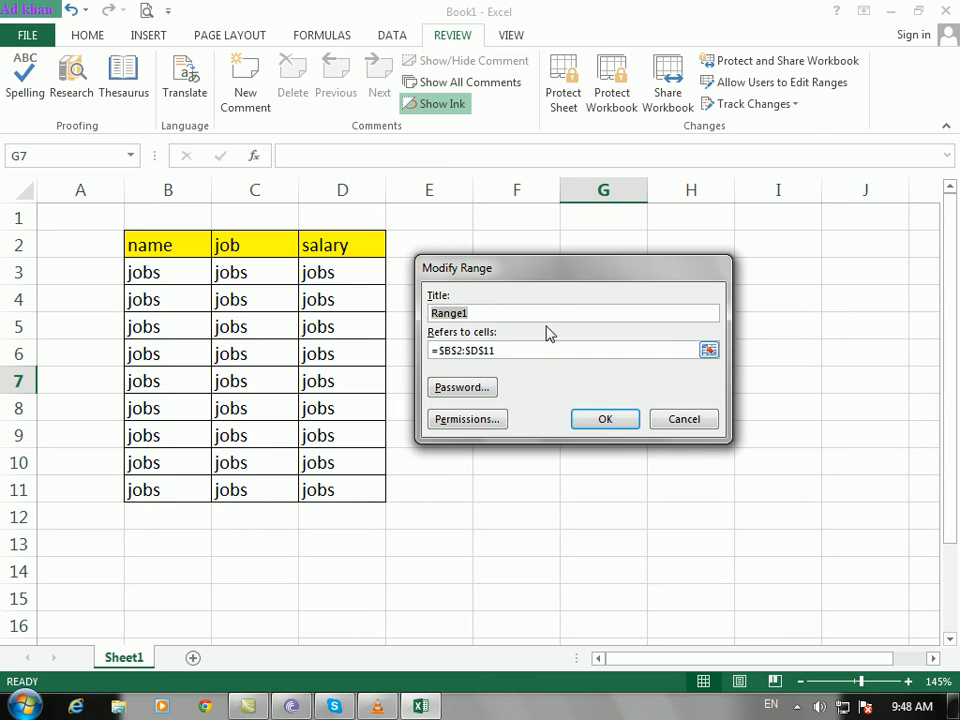
drag(549, 276, 617, 267)
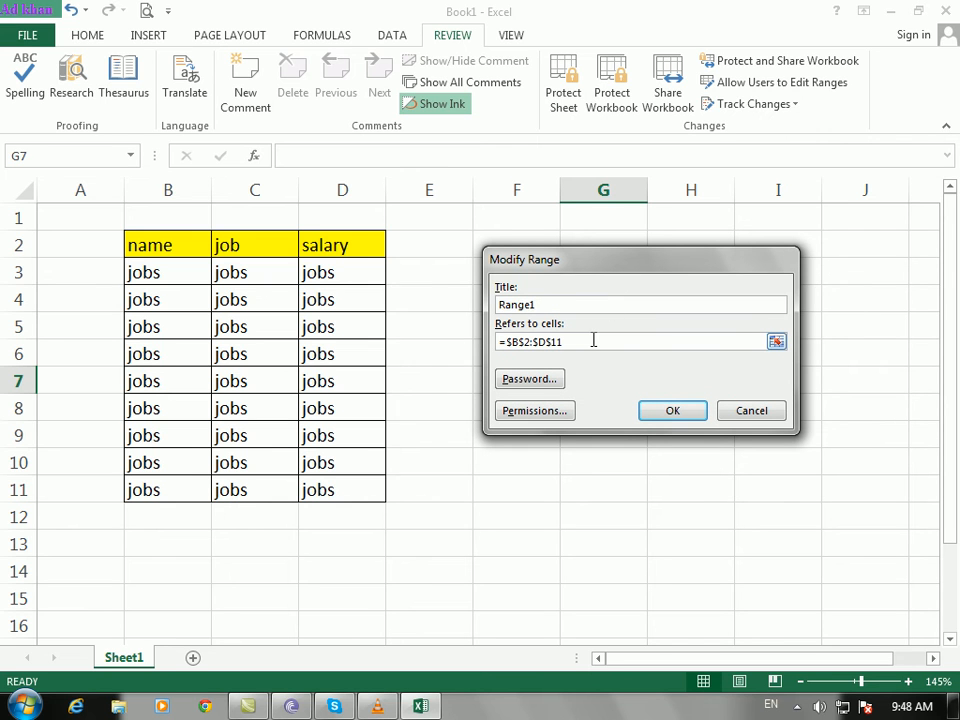
click(594, 340)
drag(150, 245, 343, 603)
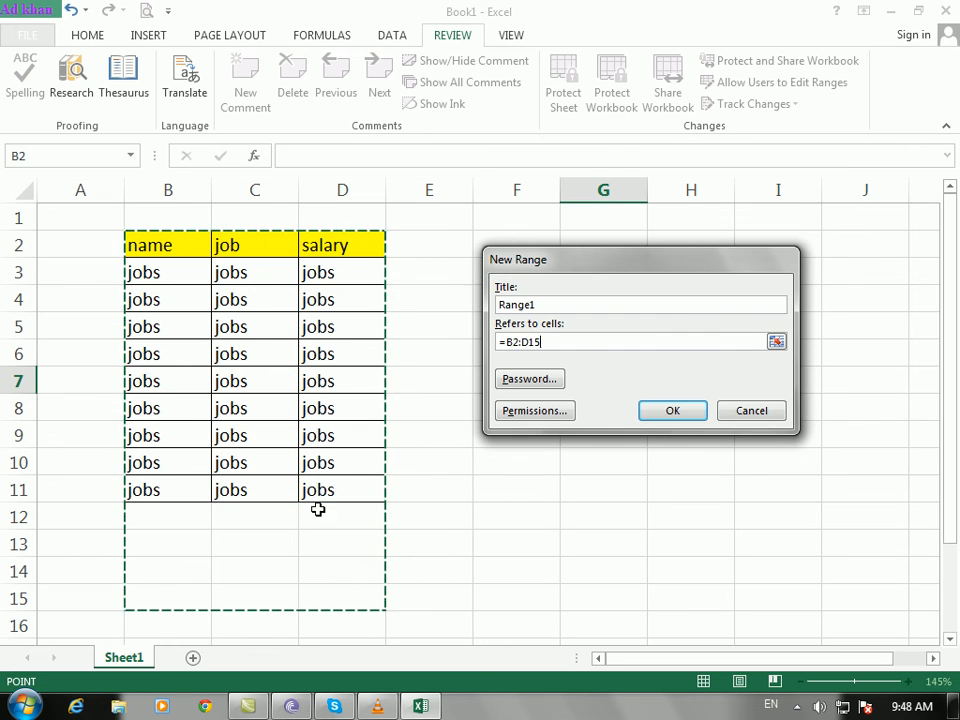
click(529, 386)
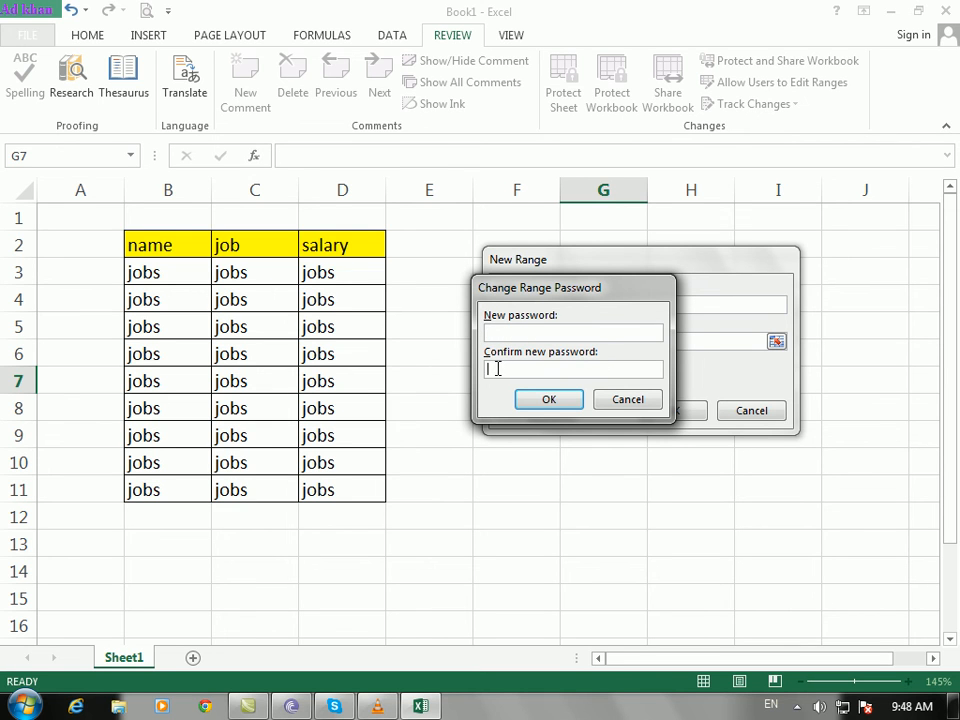
click(628, 366)
click(643, 400)
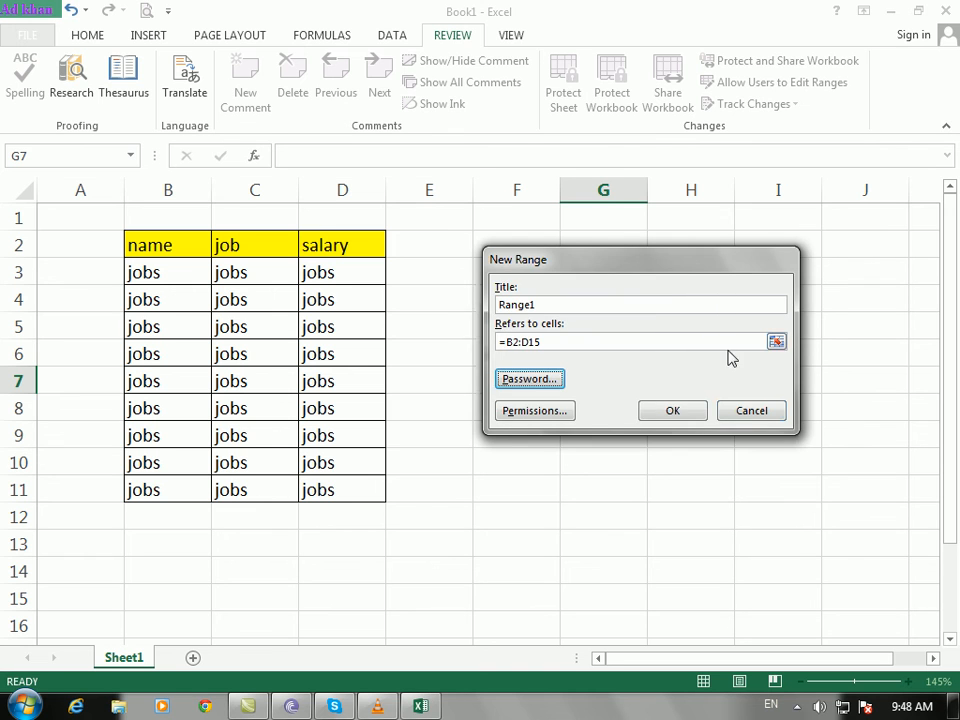
click(765, 415)
click(714, 441)
click(711, 382)
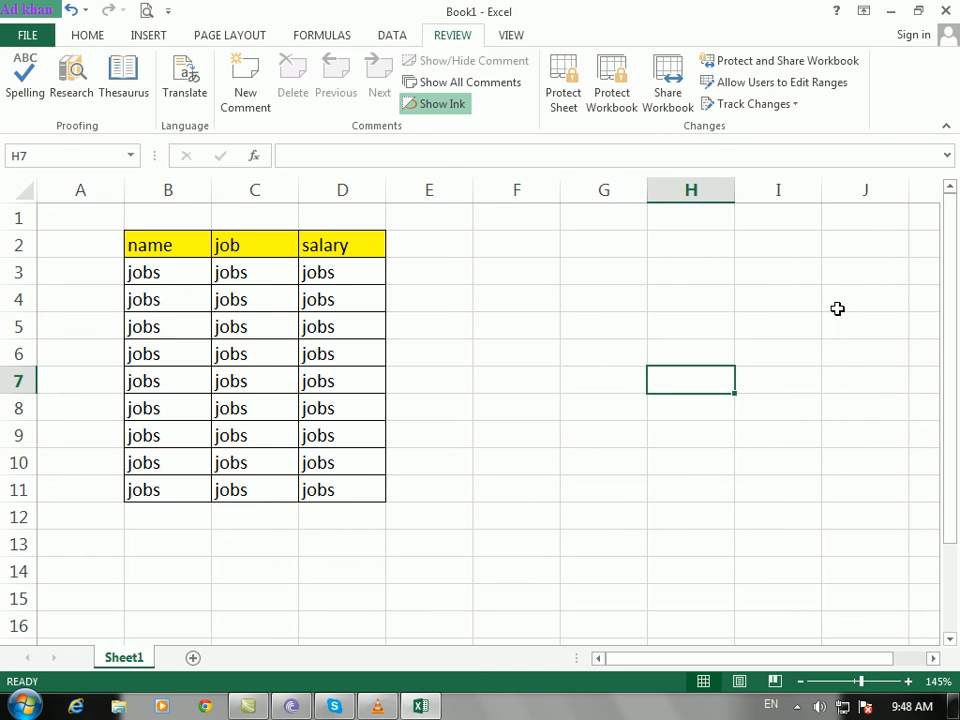
Step: Open and close Track Changes, then drag-select most of the table and clear it
click(794, 106)
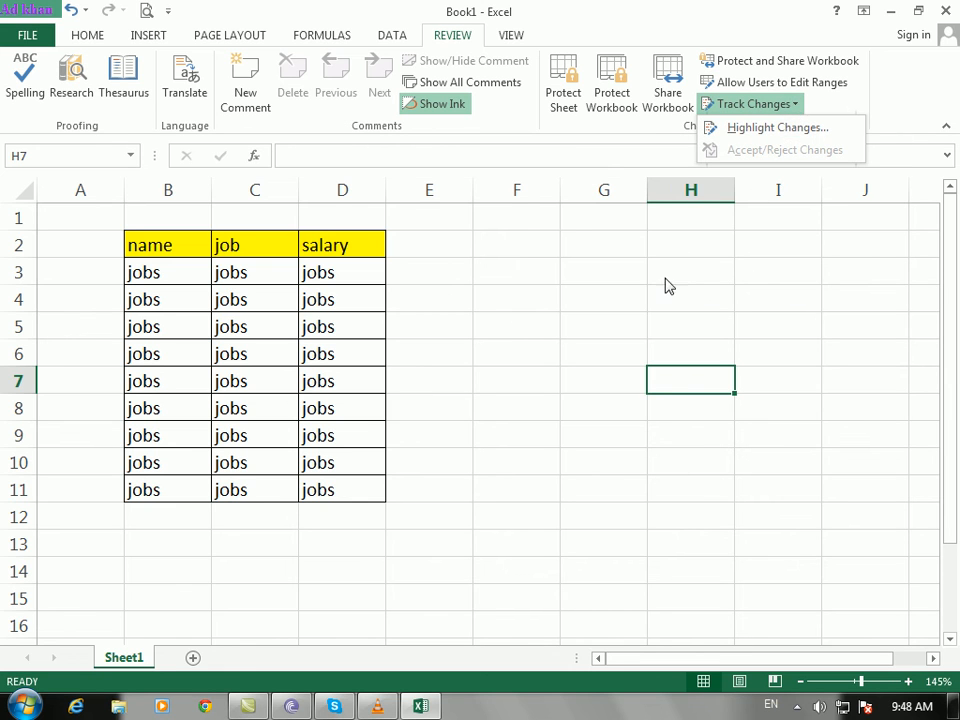
click(598, 291)
click(411, 362)
drag(144, 249, 363, 489)
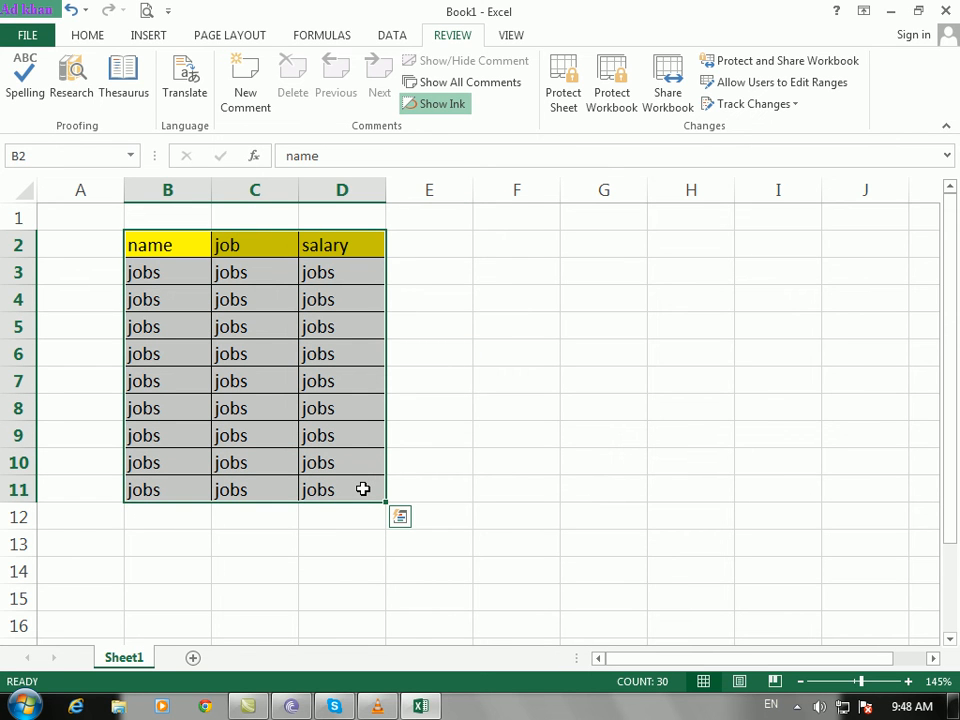
click(572, 425)
Step: Click a few cells, reopen and close Track Changes, then drag-select B2:D11
click(475, 371)
click(317, 347)
click(529, 341)
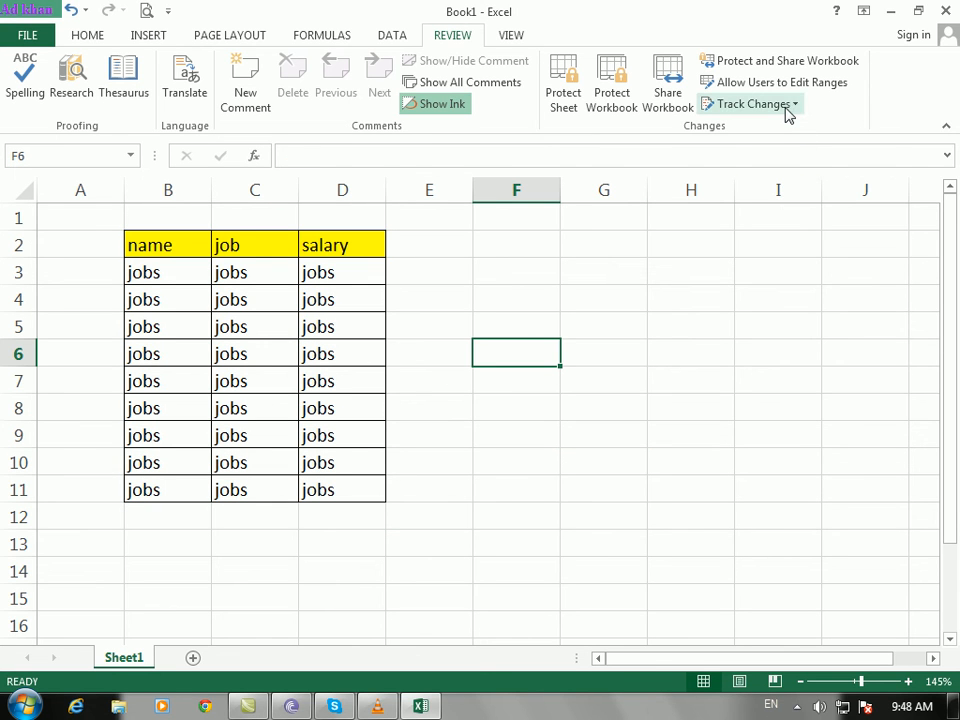
click(789, 106)
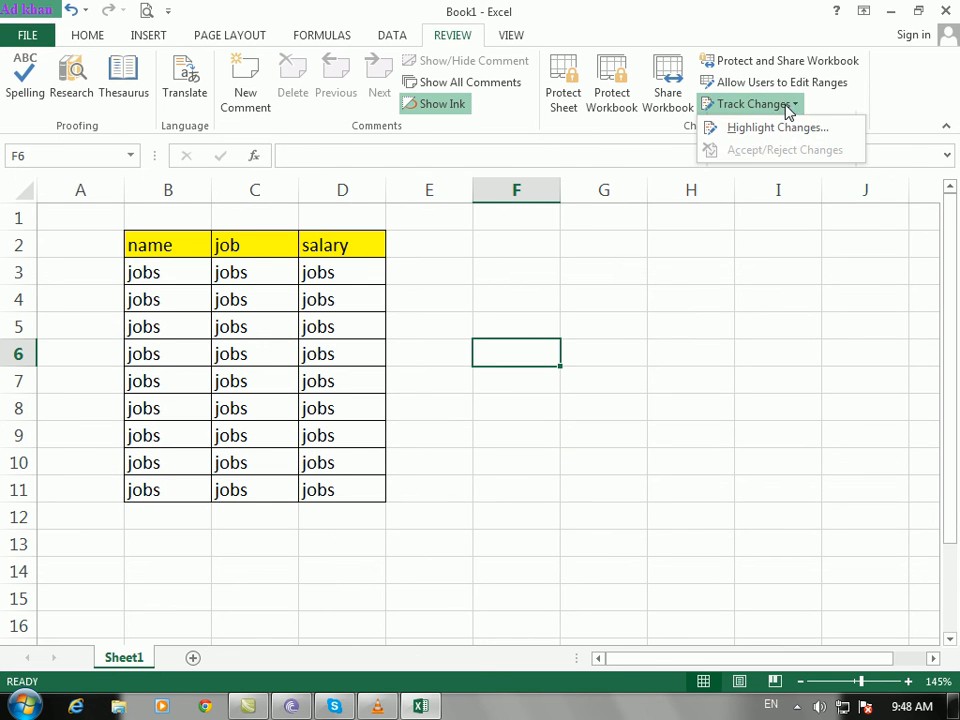
click(598, 296)
drag(153, 256, 347, 497)
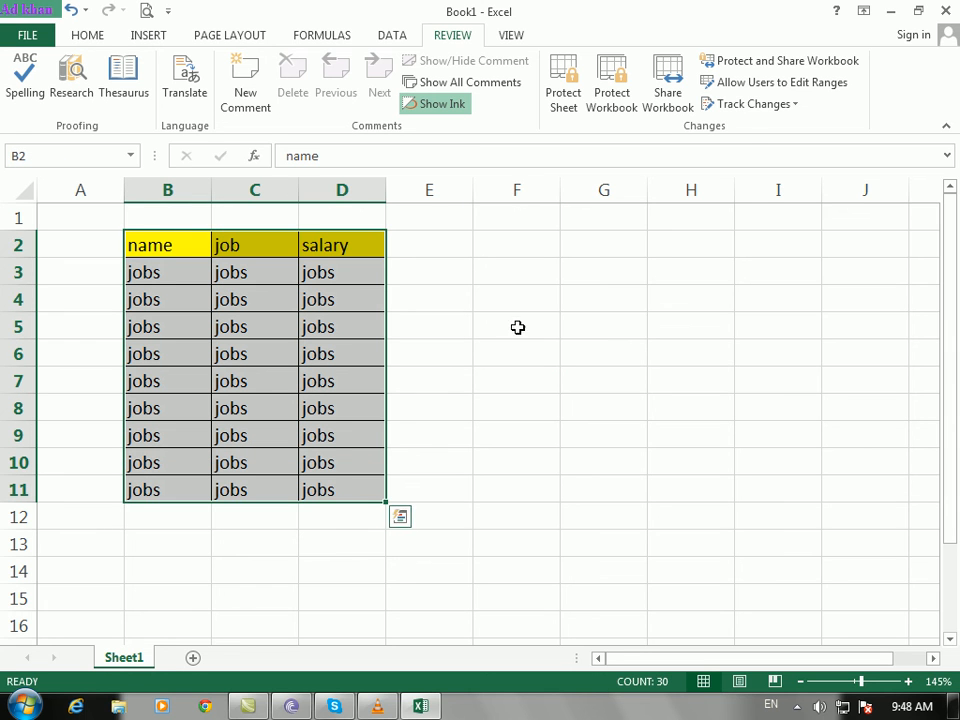
Step: In Highlight Changes, turn on tracking, set Where to $B$2:$D$11 and Who to Everyone
click(758, 106)
click(758, 129)
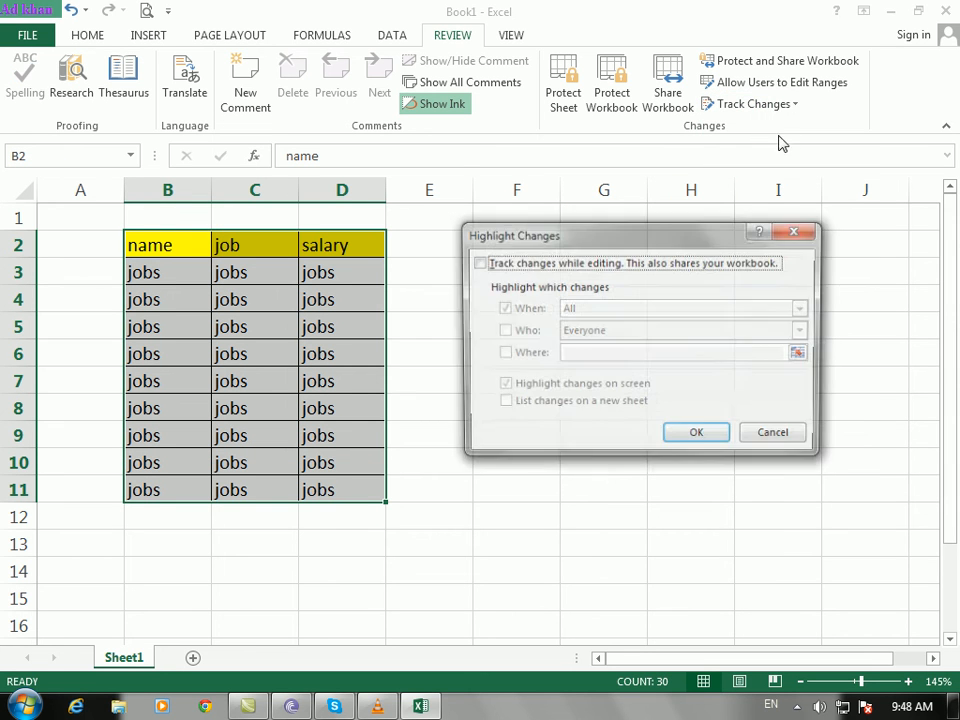
click(480, 264)
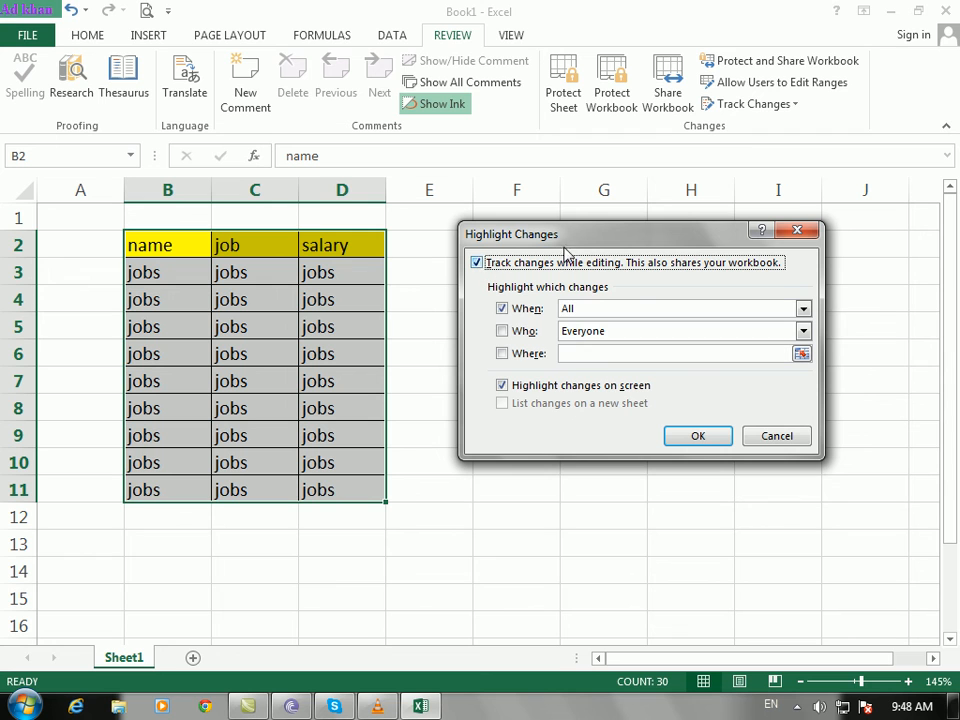
click(576, 356)
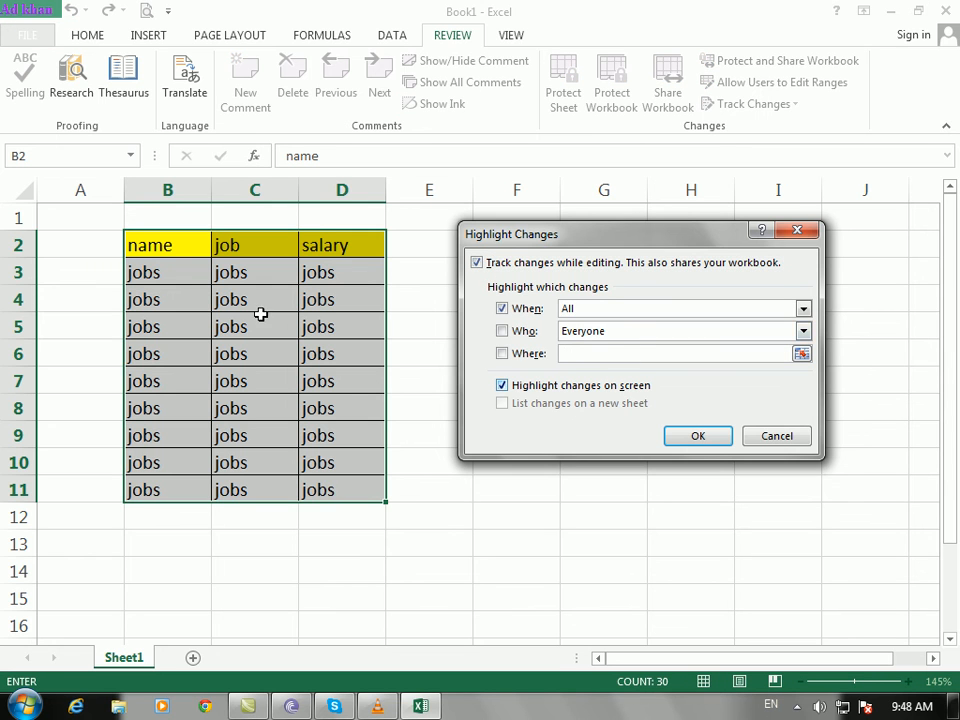
drag(160, 242, 370, 490)
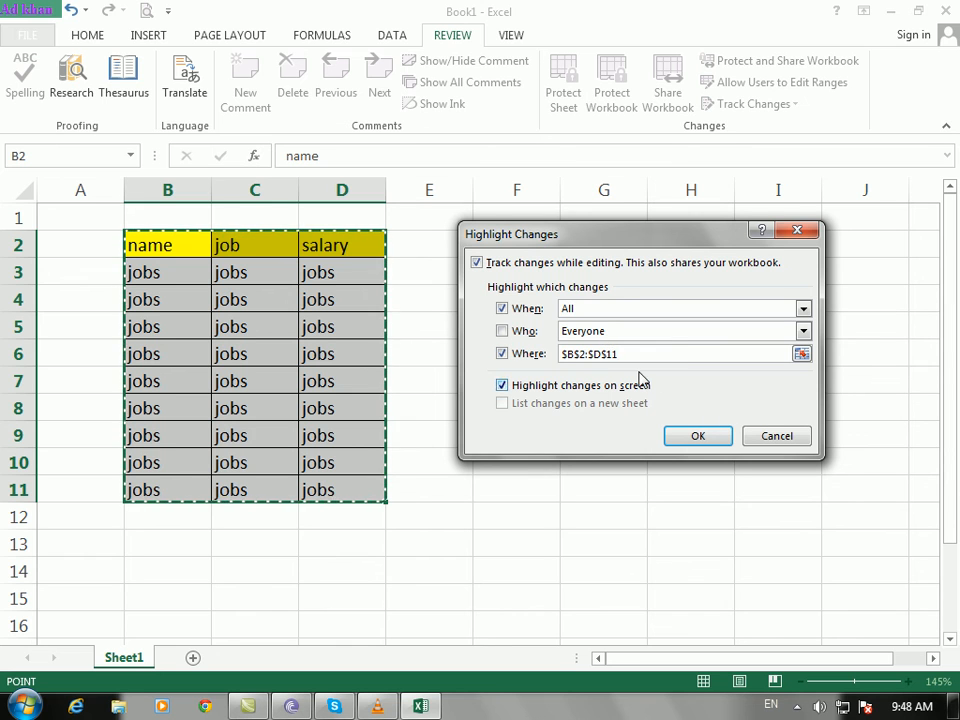
click(804, 333)
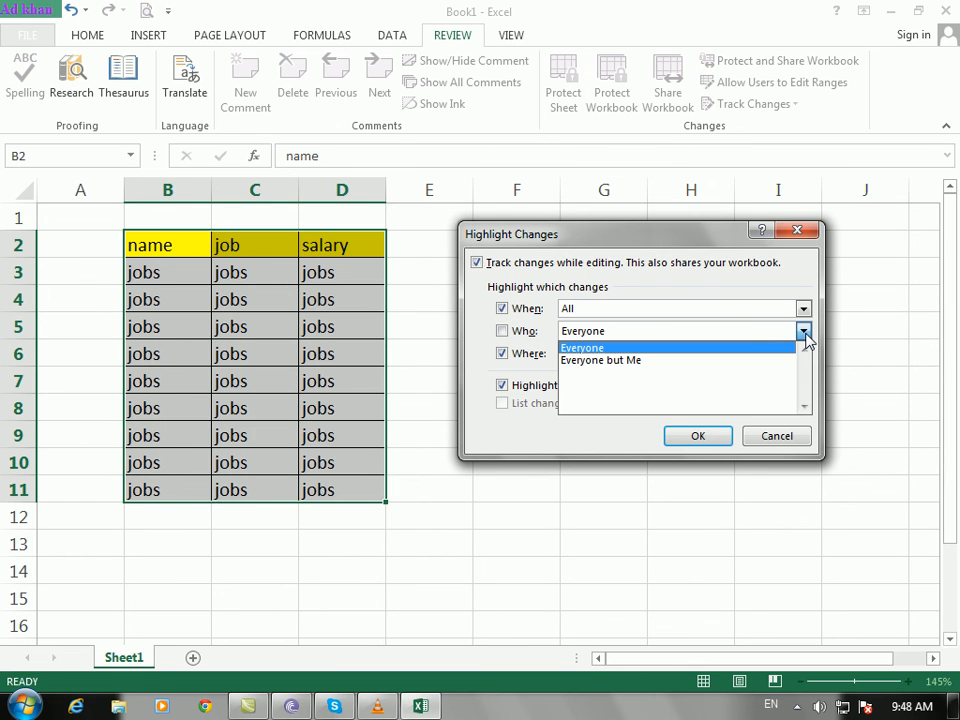
click(587, 349)
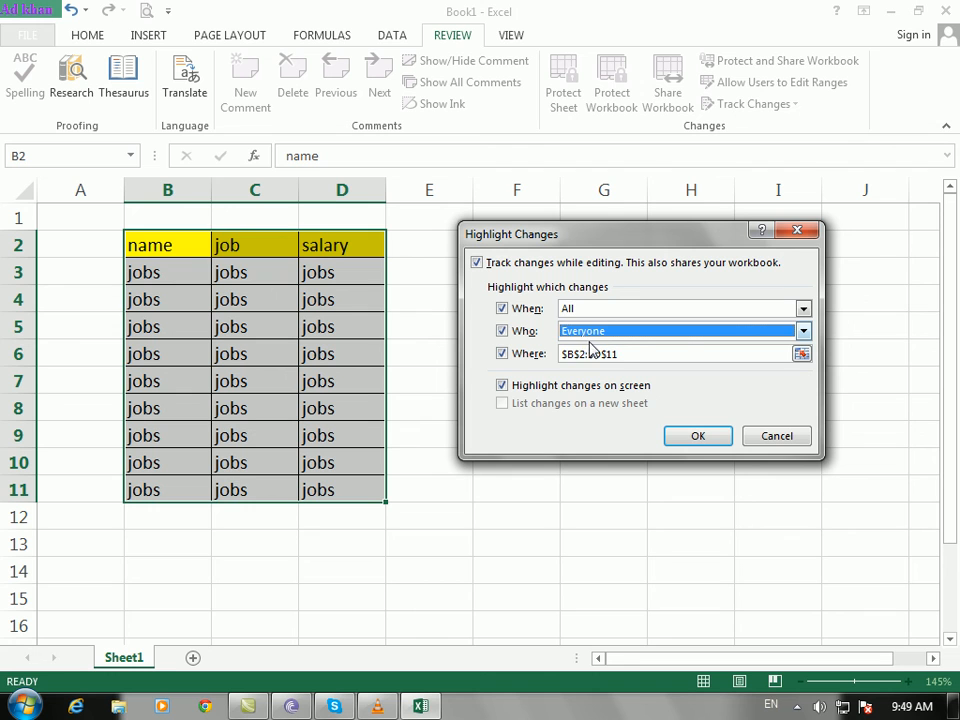
Step: Set When to All and confirm, then save Book1 to the Desktop as a shared workbook
click(803, 310)
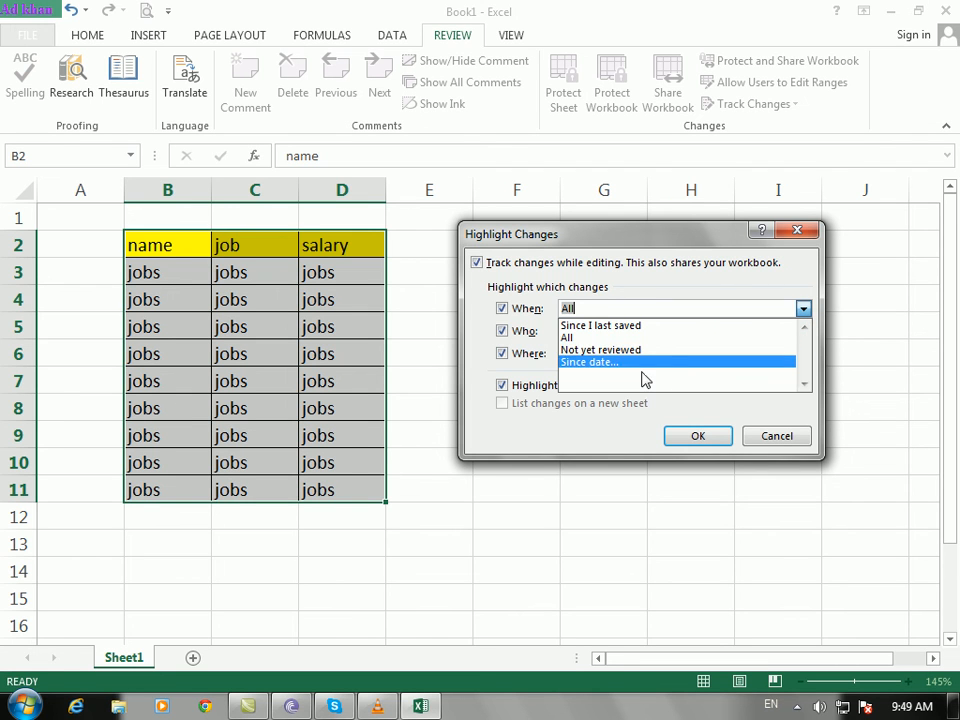
click(611, 362)
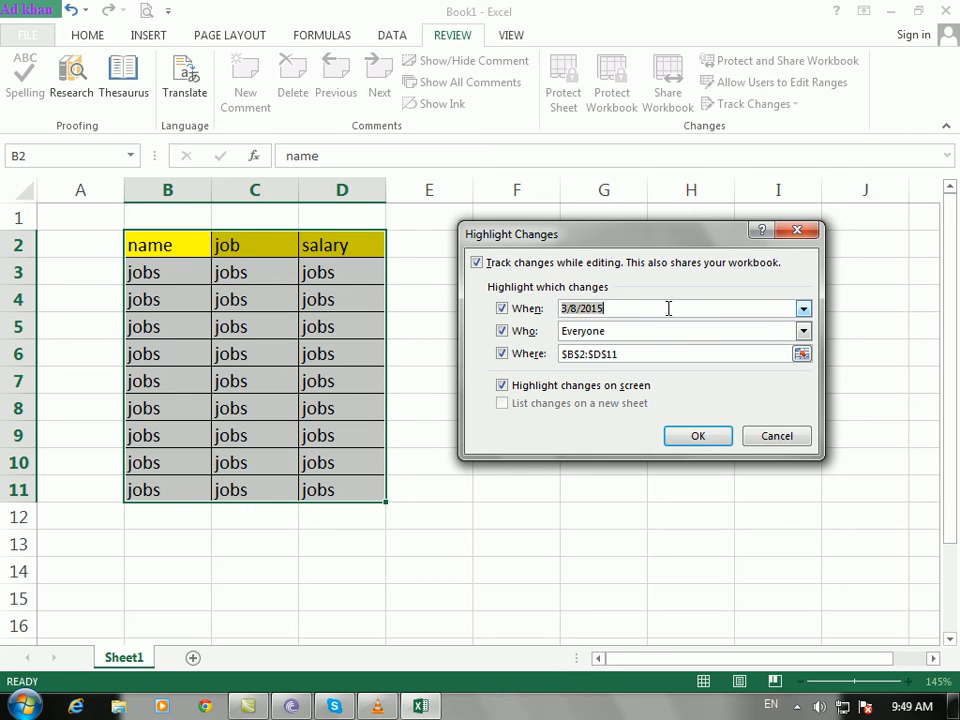
click(619, 307)
click(804, 311)
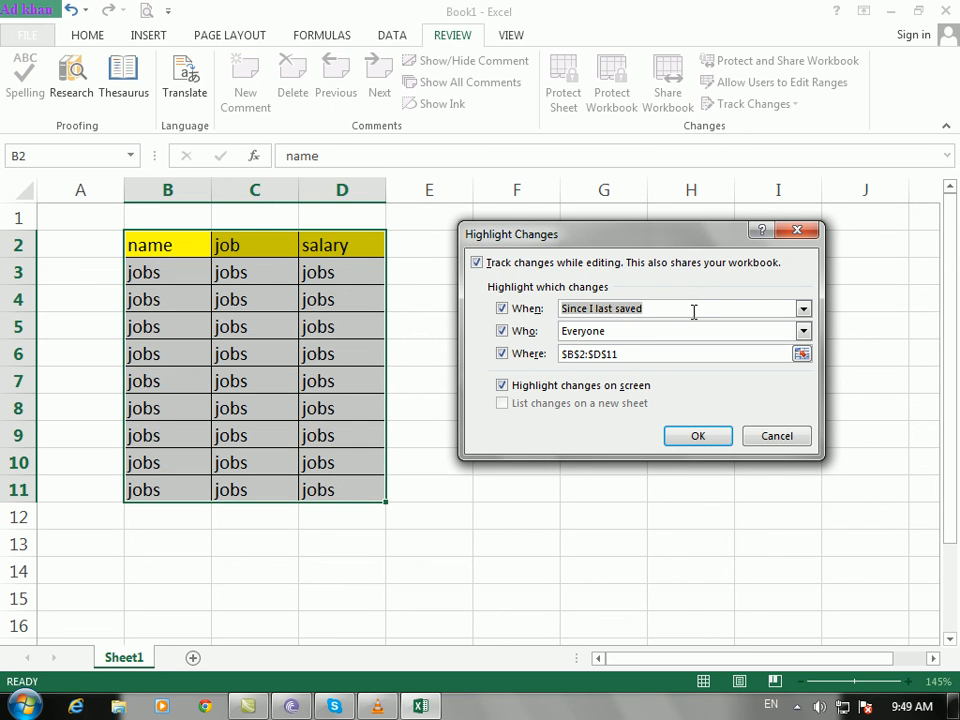
click(803, 309)
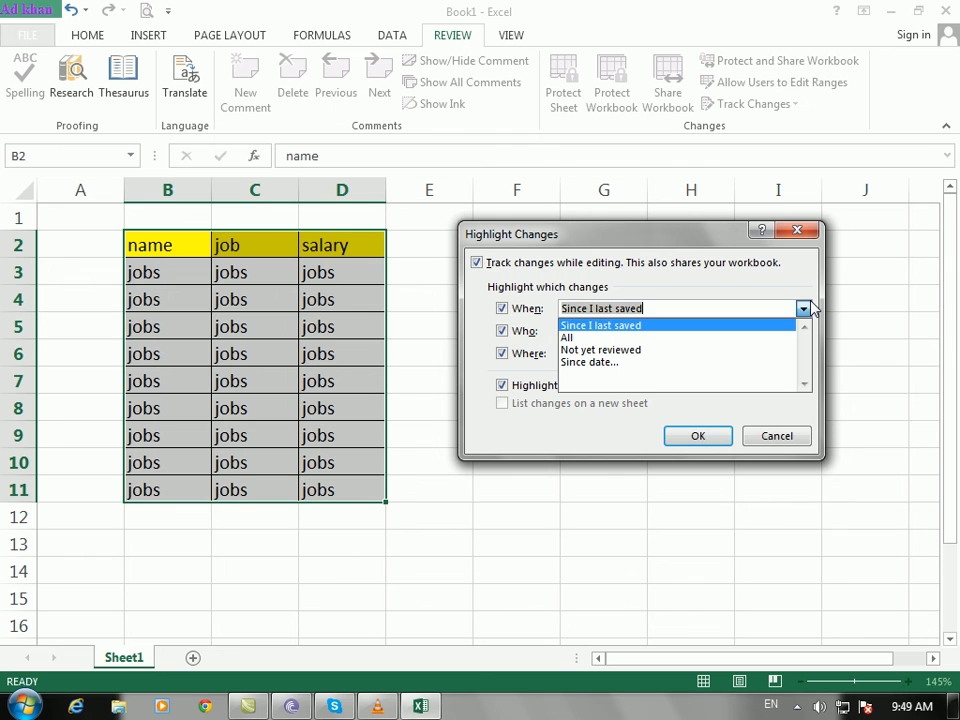
click(684, 339)
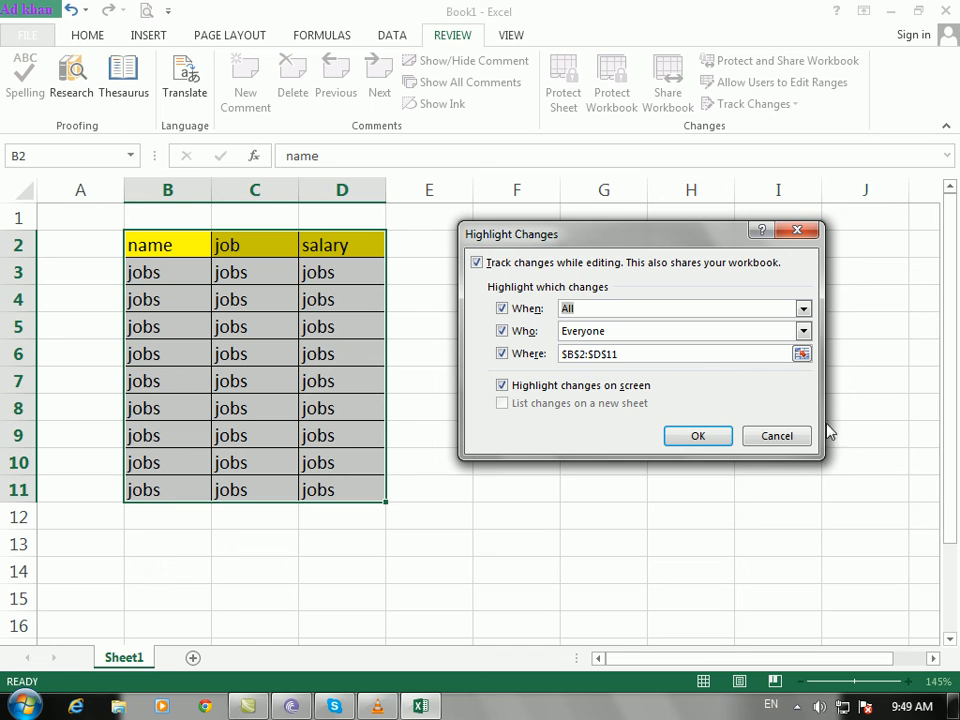
click(698, 436)
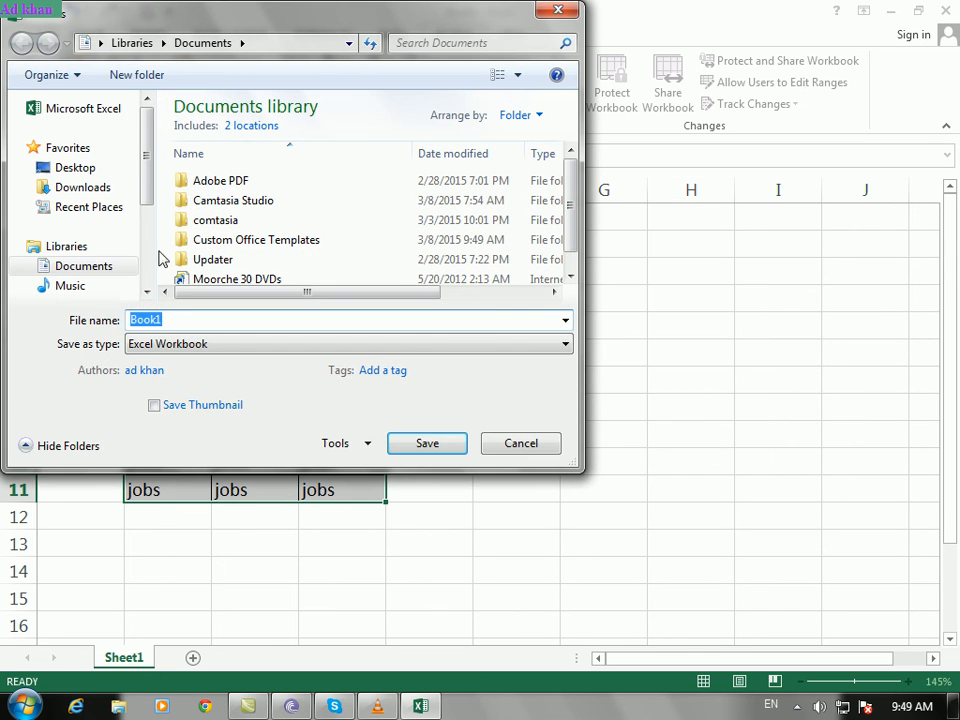
click(80, 168)
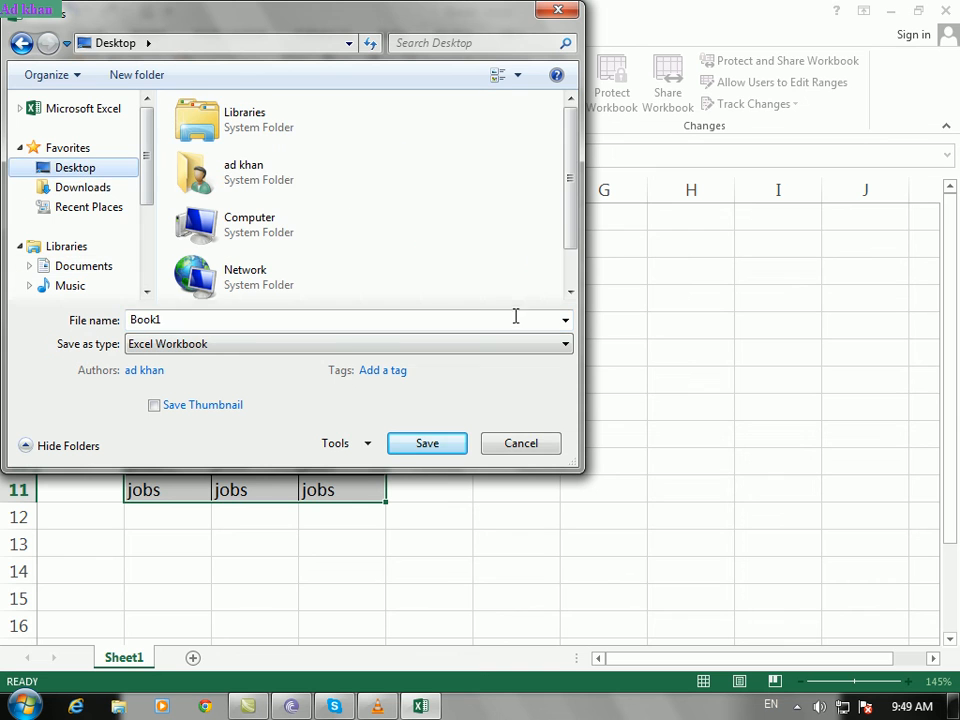
click(413, 439)
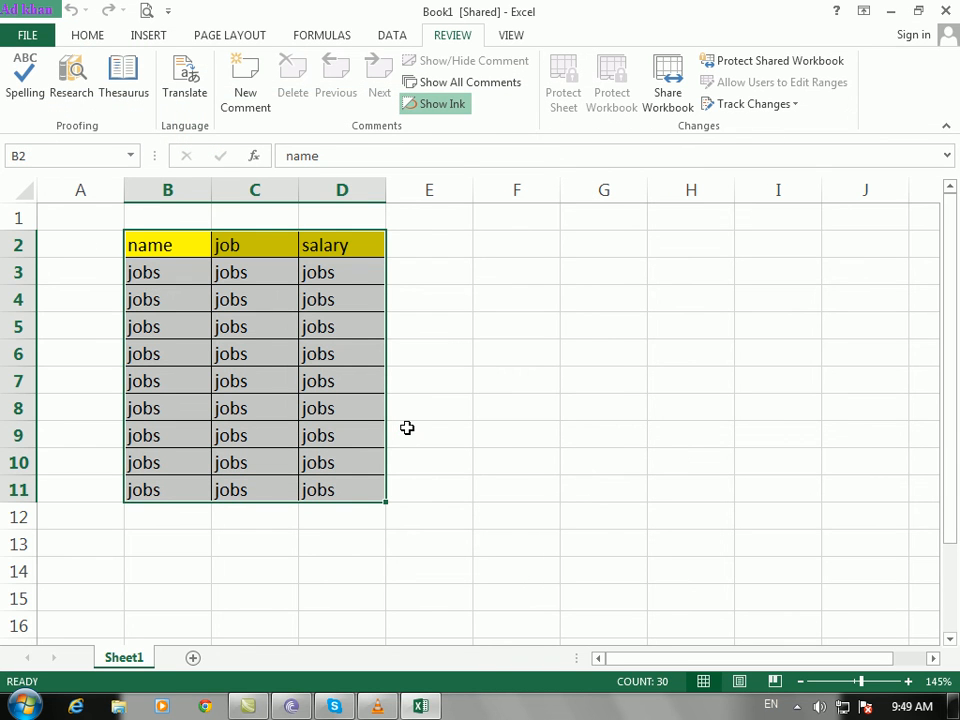
Step: Overwrite C6 with 'ad' and clear the contents of B3:C4
click(268, 351)
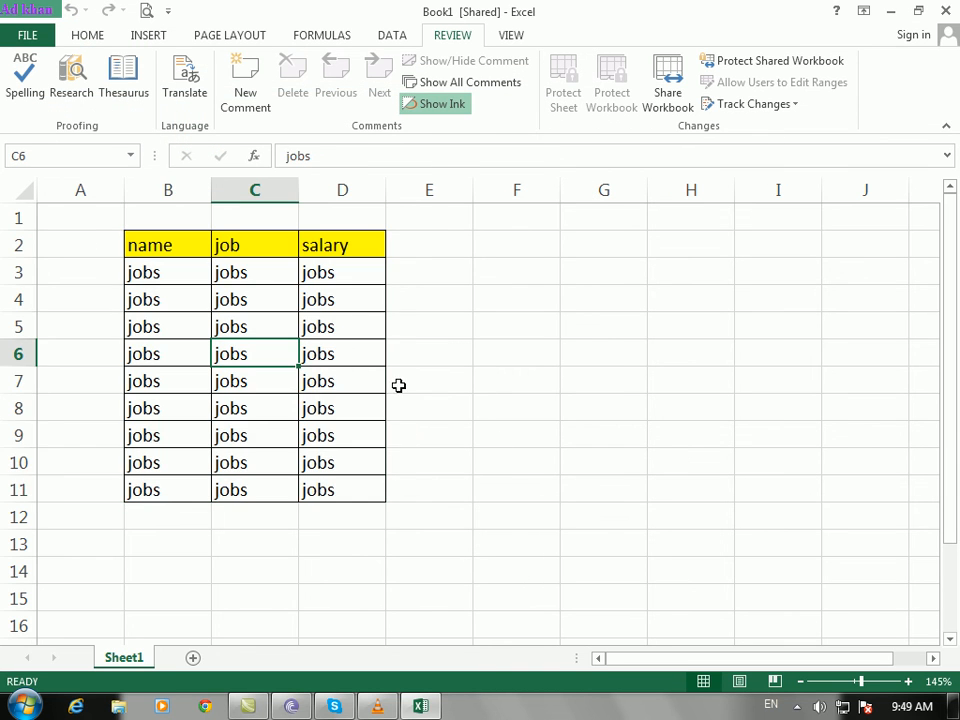
text(ad)
click(316, 416)
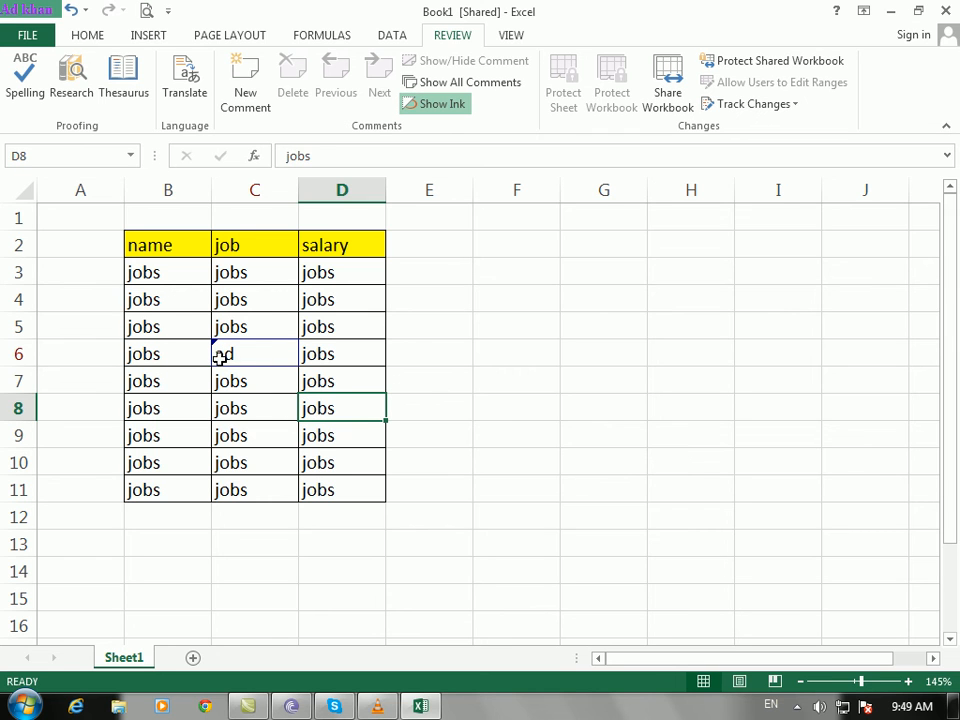
drag(195, 284, 259, 294)
key(Delete)
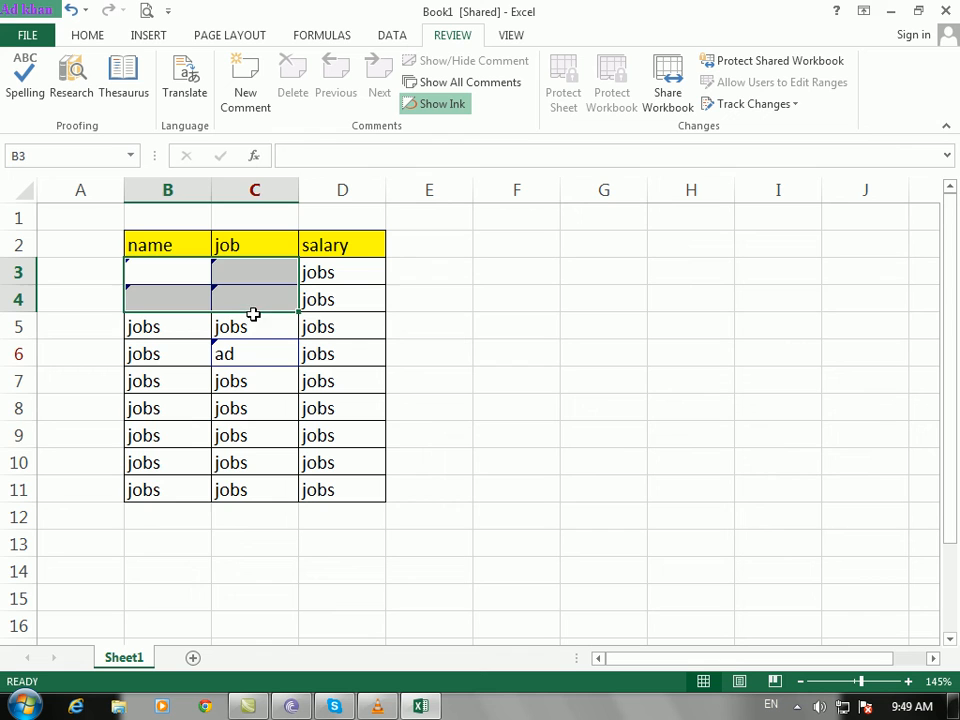
Step: Enter 's' in B9 and C8 and 'f' in D8
click(189, 429)
text(s)
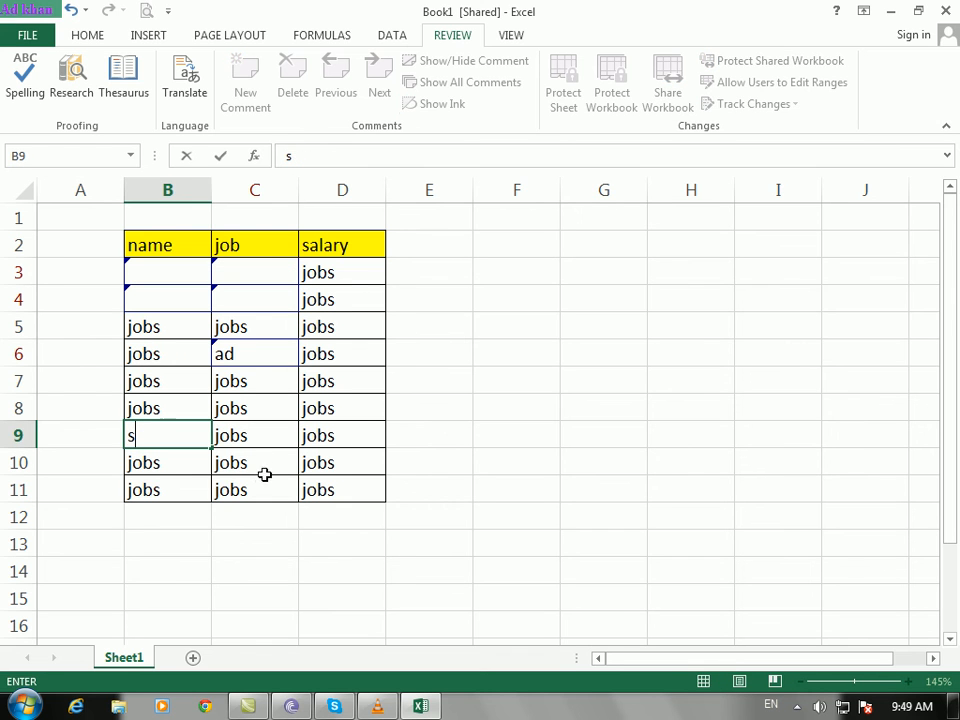
click(261, 482)
click(315, 407)
text(f)
click(336, 360)
click(229, 417)
text(s)
click(326, 440)
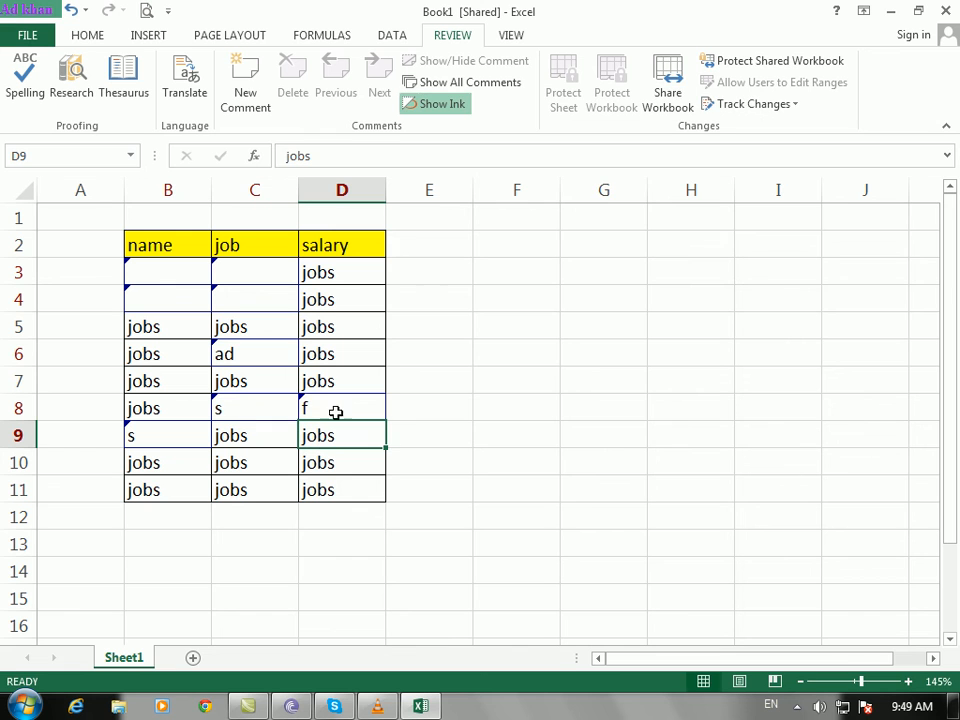
click(781, 110)
click(765, 157)
Step: Save the workbook and limit the change review to cells B2:D11
click(643, 418)
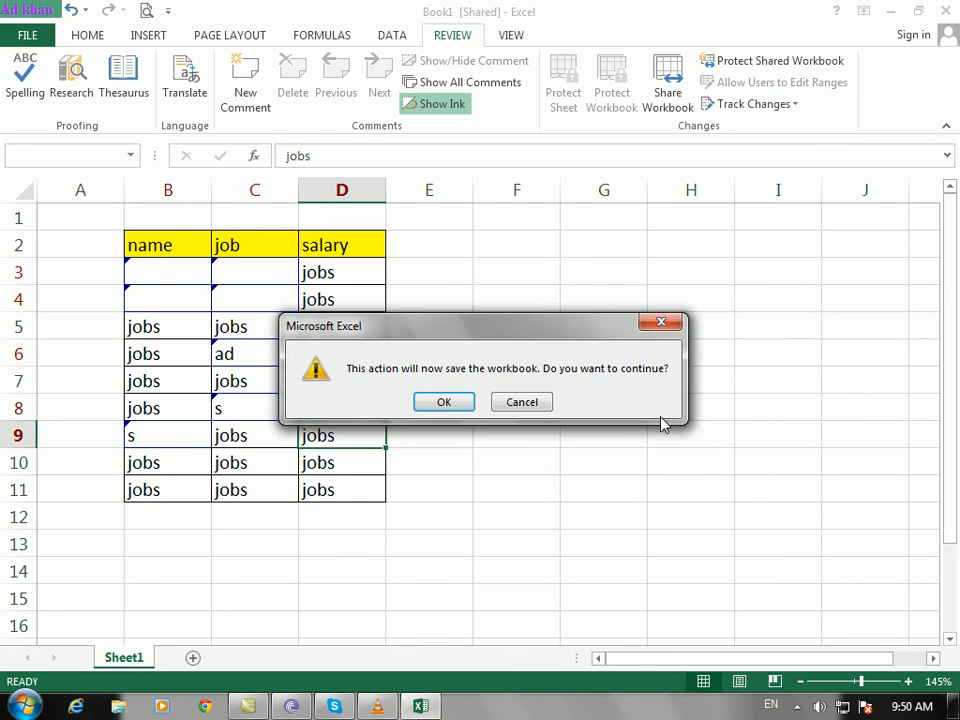
click(445, 402)
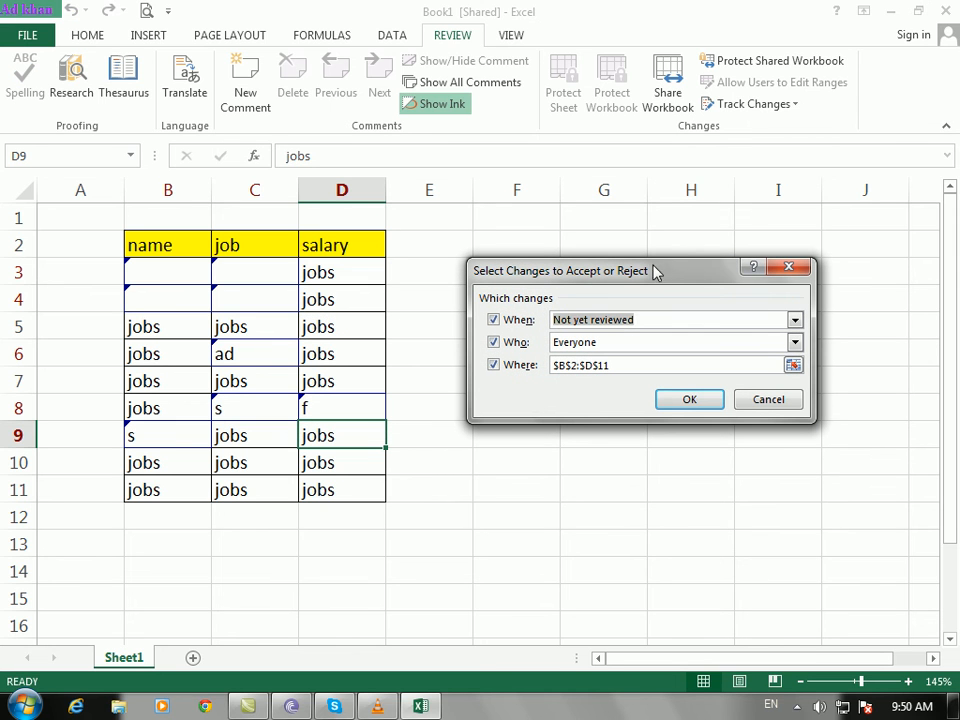
click(630, 364)
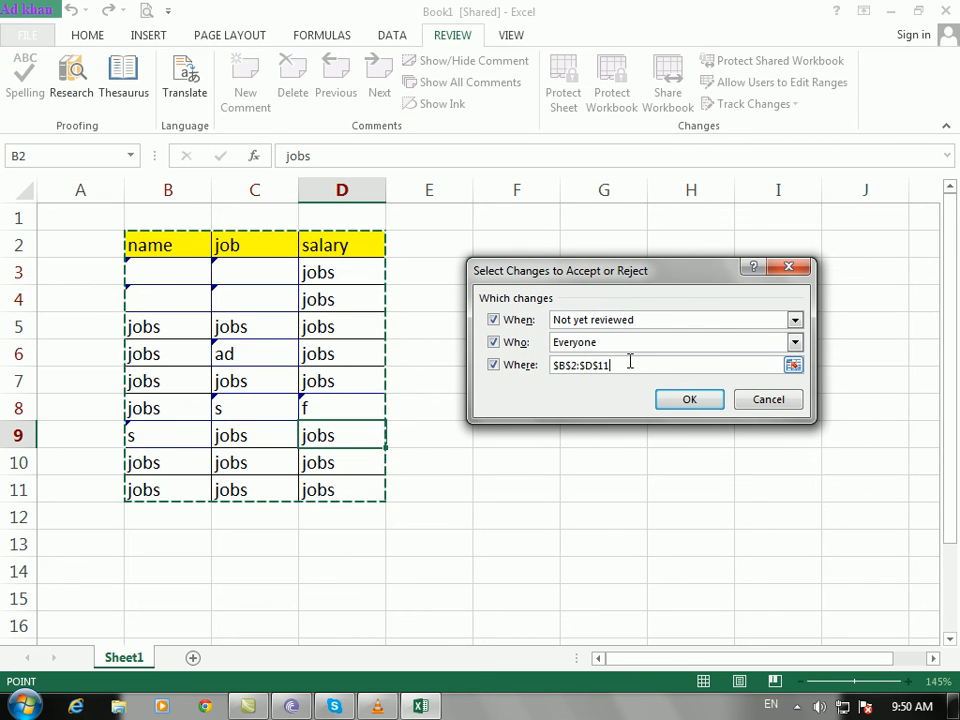
click(686, 400)
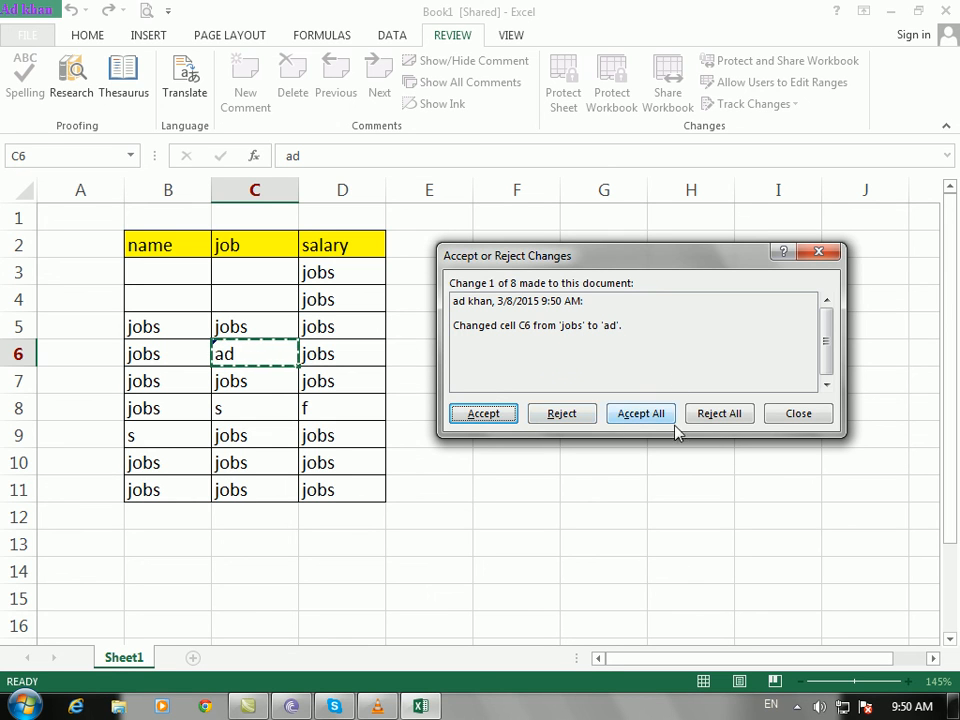
Step: Reject the C6, B3 and C3 edits, keep the cleared B4, and reject all remaining changes
click(557, 416)
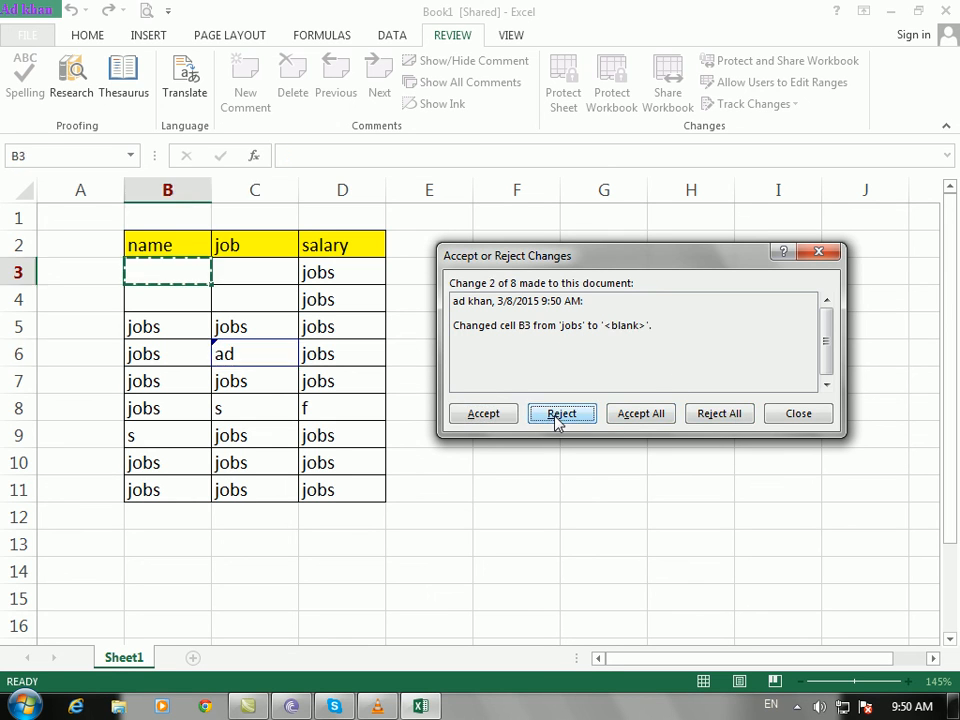
click(562, 414)
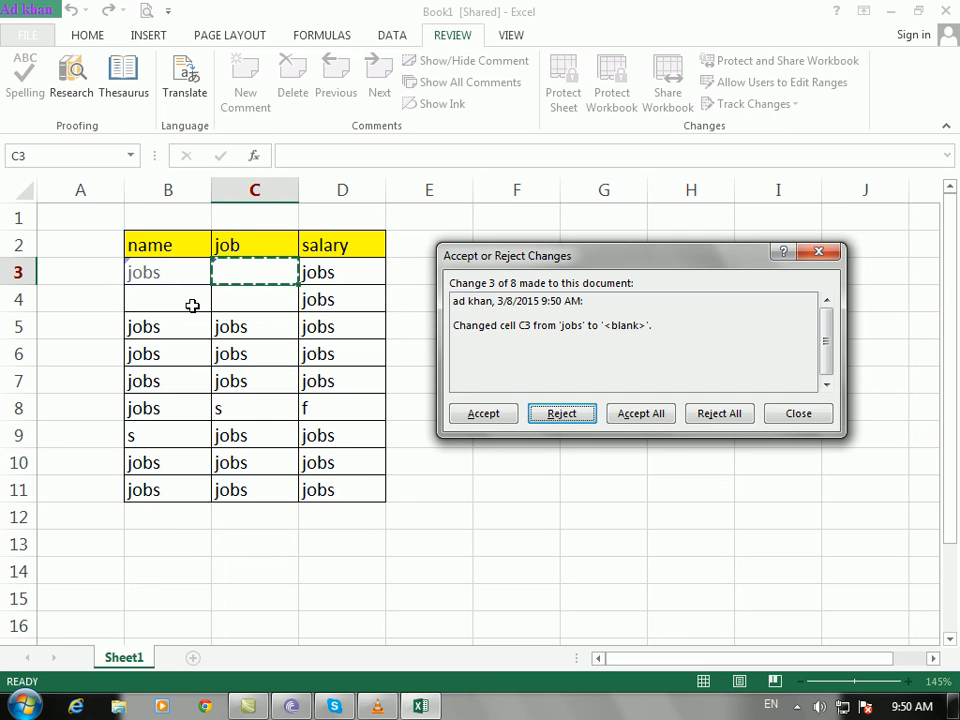
click(581, 418)
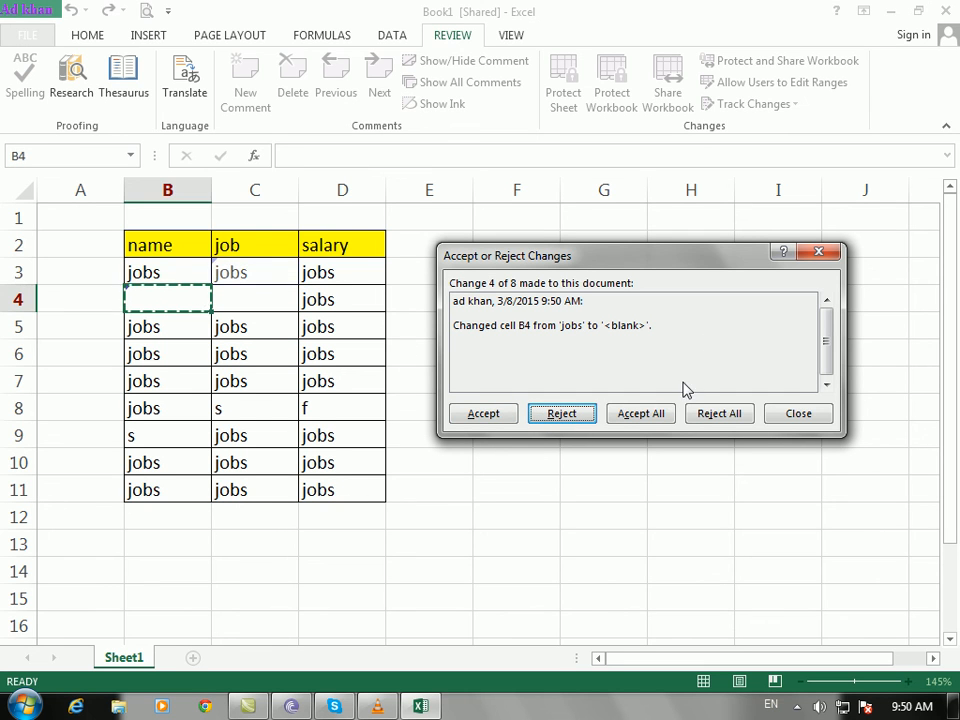
click(468, 413)
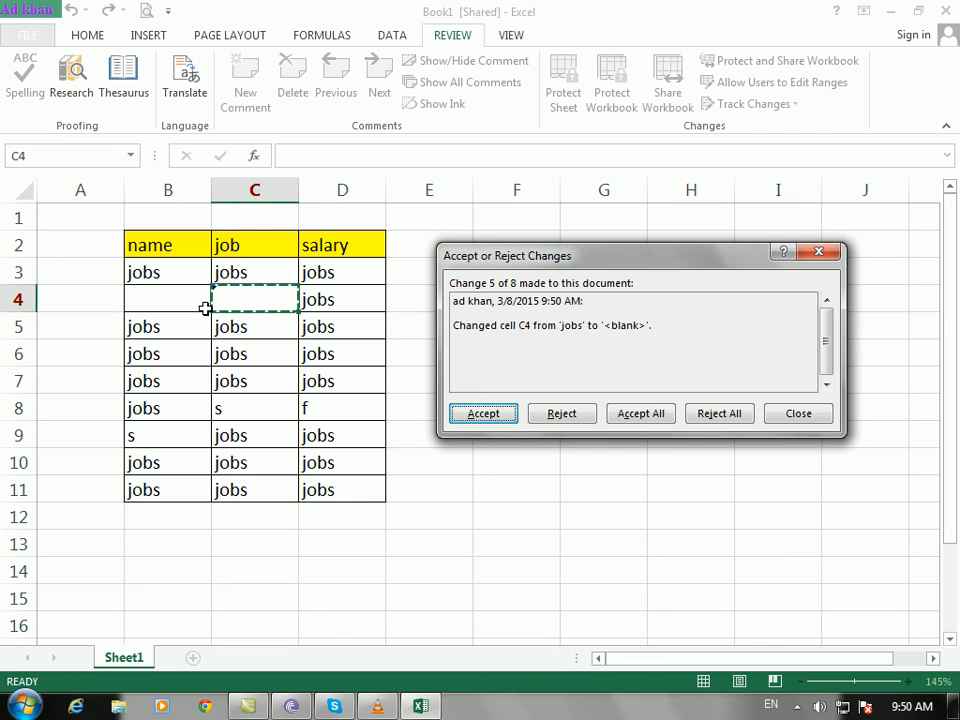
click(731, 414)
click(443, 402)
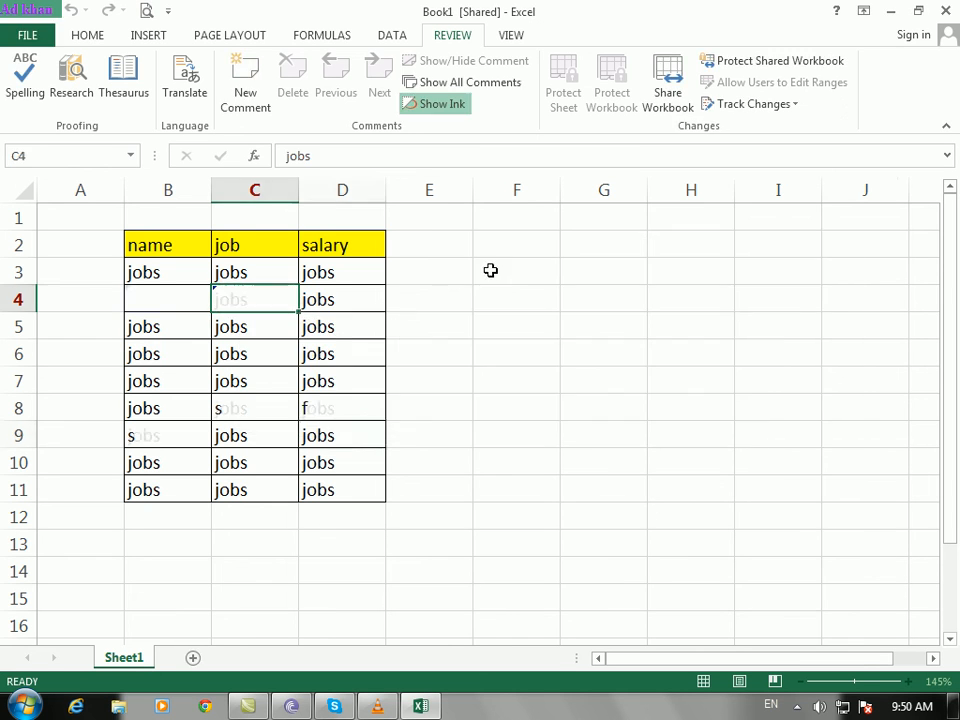
click(632, 370)
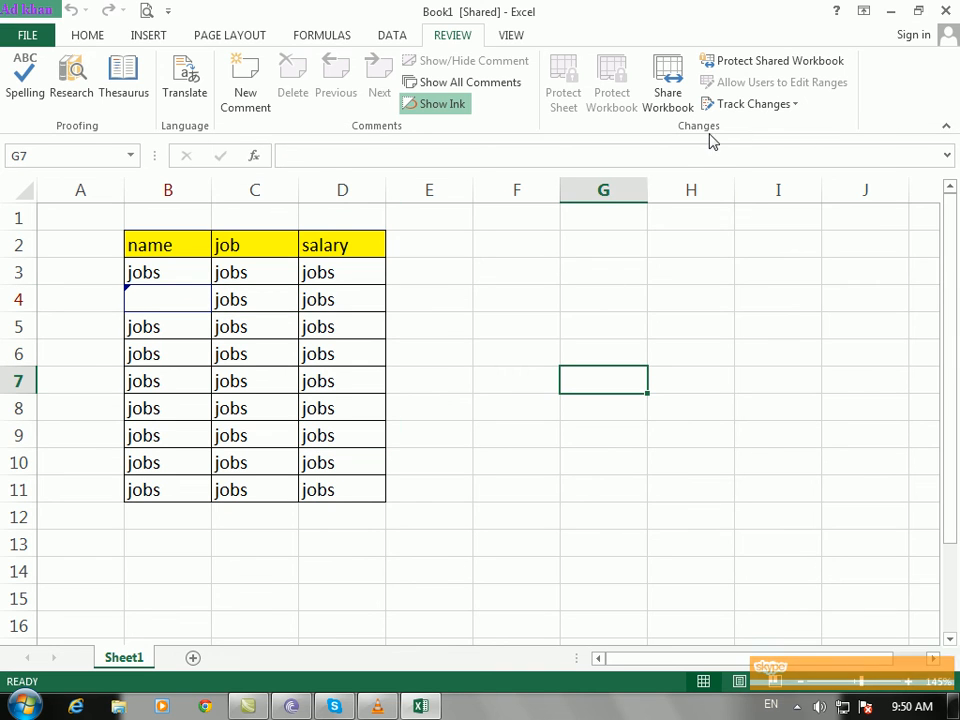